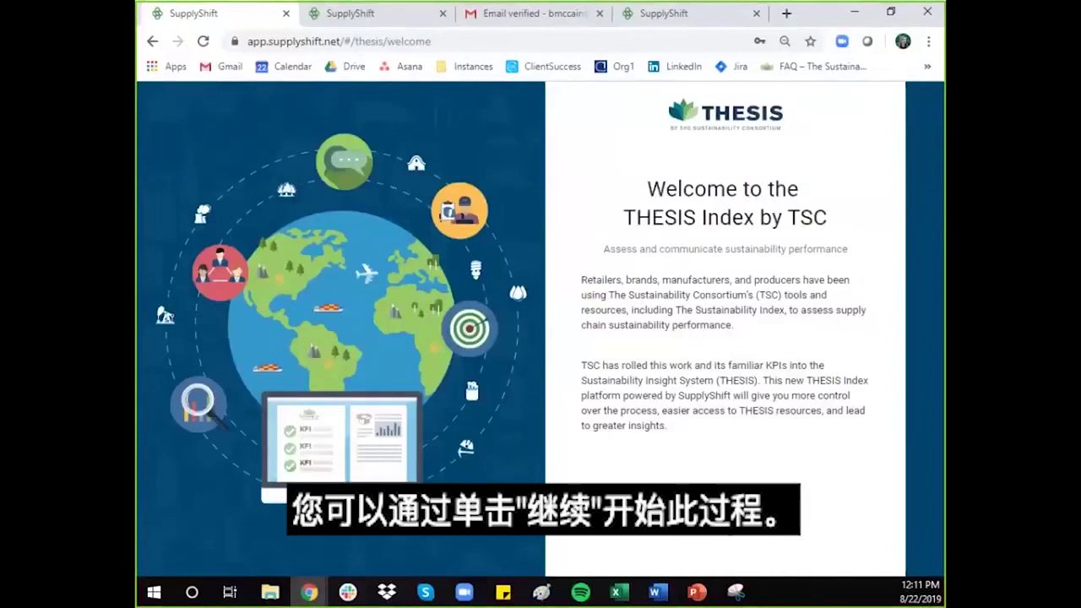
# Step: Create a new THESIS account for Apparel & Home Goods Brand by submitting the pre-filled registration form
pyautogui.click(728, 513)
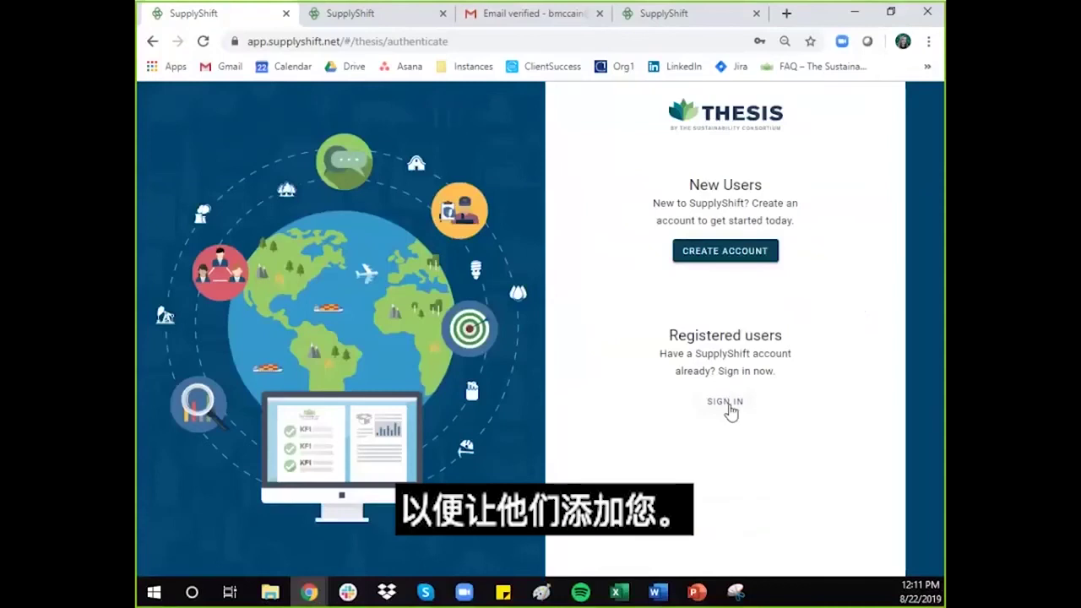
pyautogui.click(735, 256)
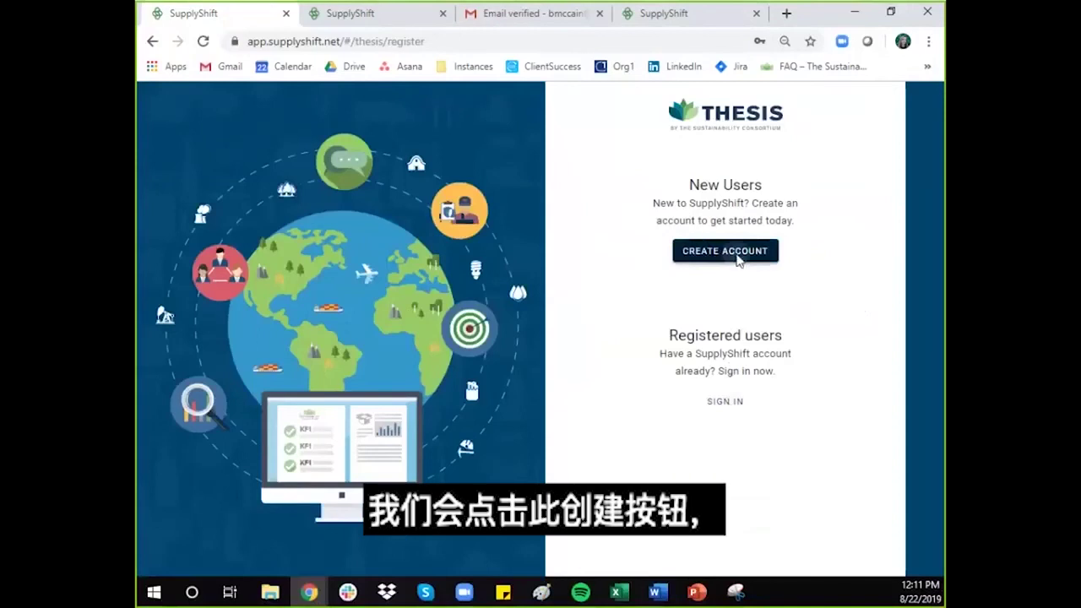
pyautogui.click(338, 28)
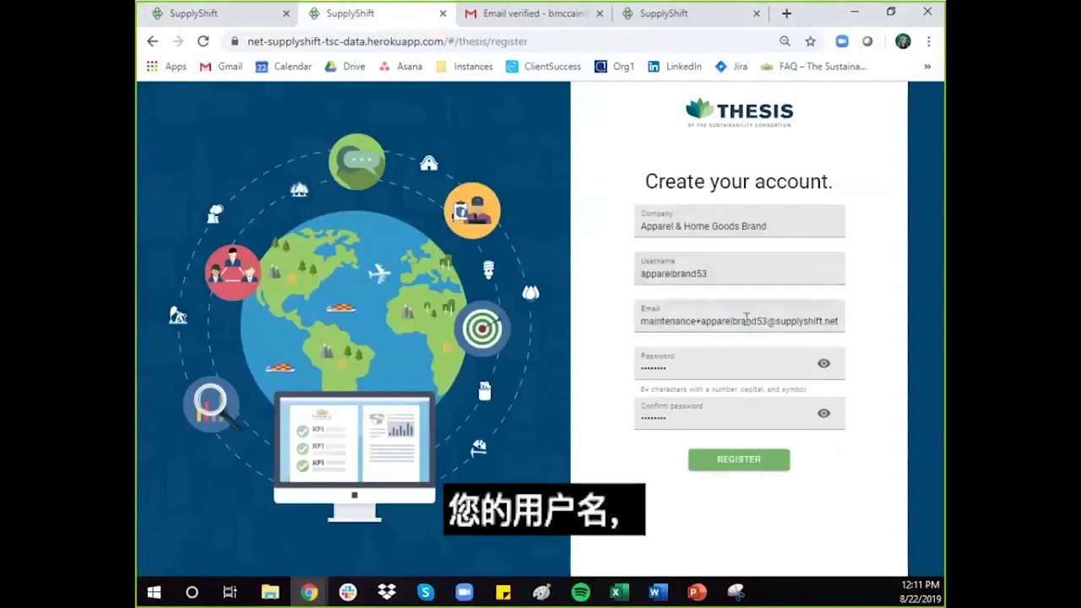
pyautogui.click(741, 466)
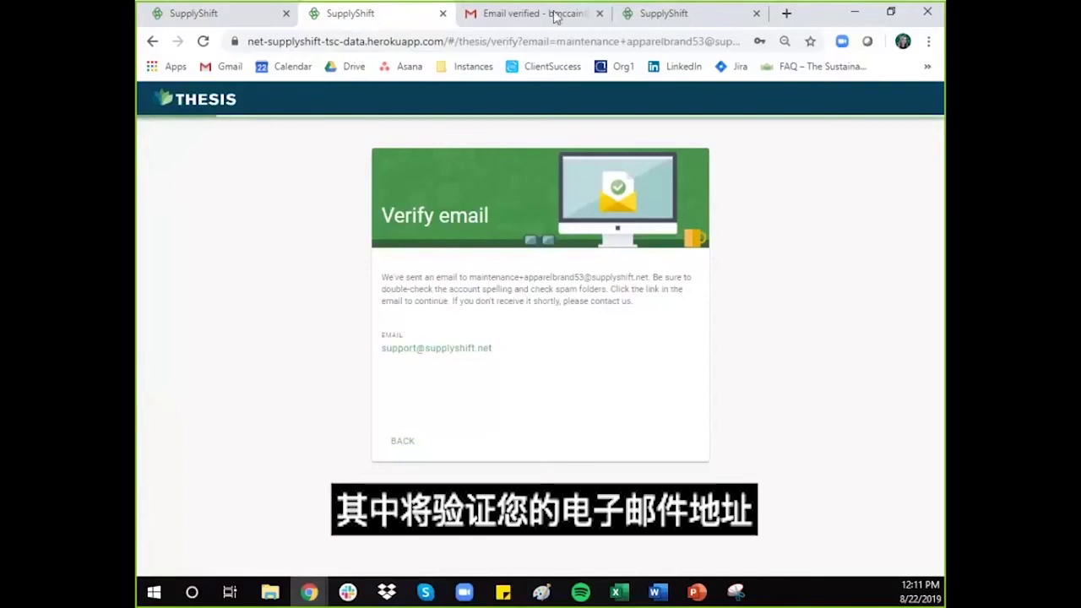
# Step: Open the Gmail 'Email verified' message and follow its Continue link back to THESIS
pyautogui.click(551, 57)
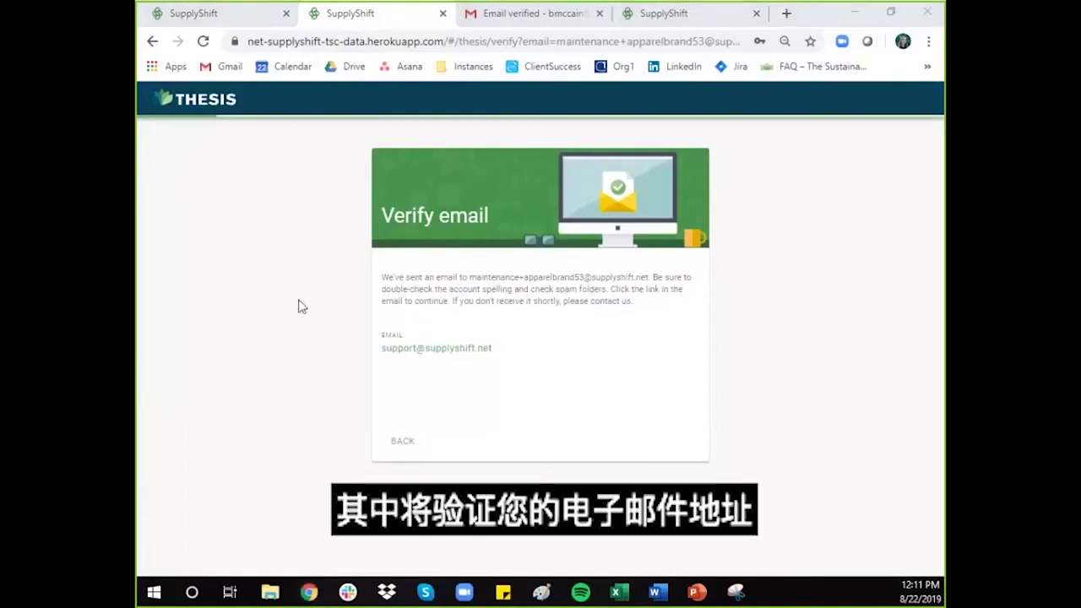
pyautogui.click(528, 15)
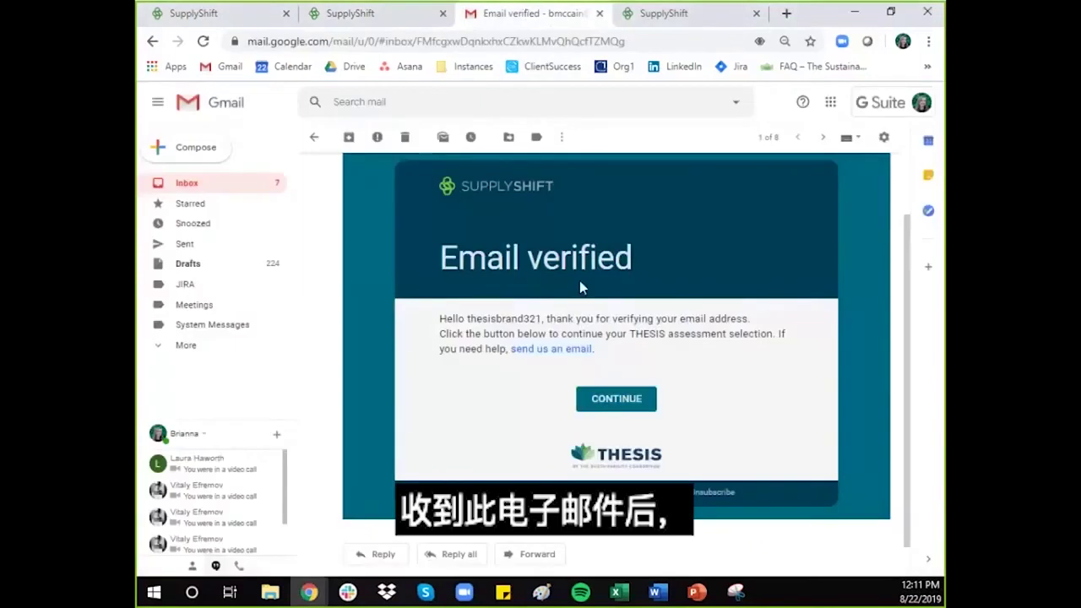
pyautogui.click(617, 400)
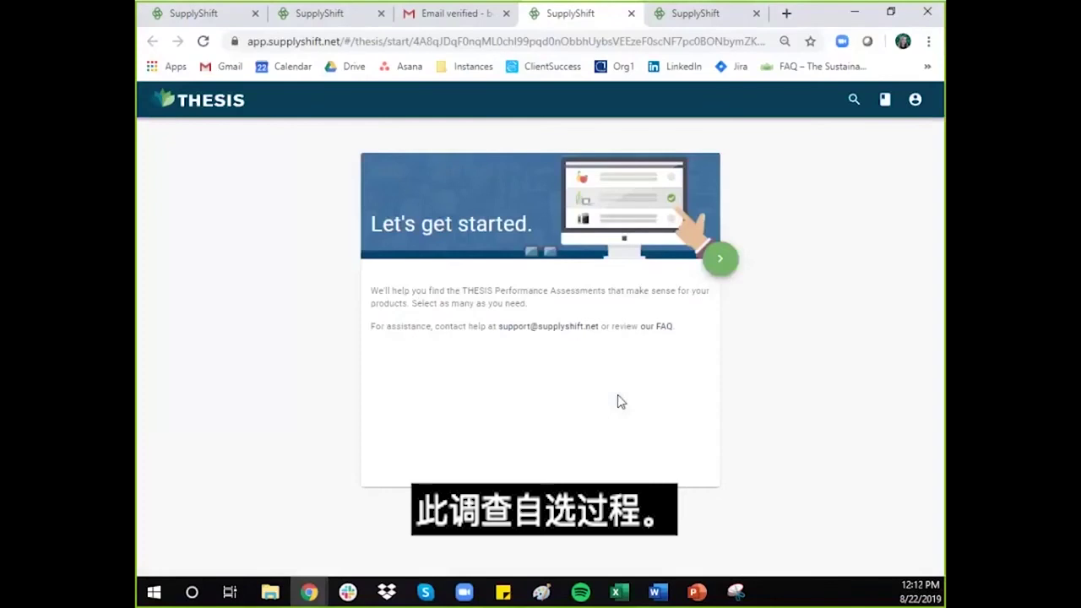
# Step: Start the assessment finder, tick Apparel, Produce and Home improvement, and continue
pyautogui.click(724, 263)
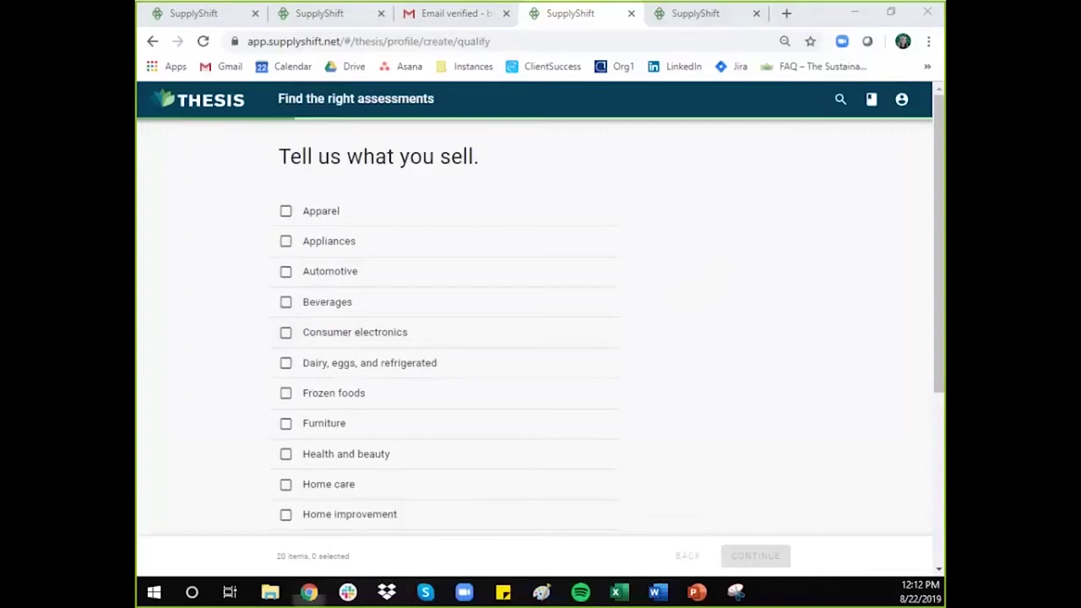
pyautogui.click(285, 211)
pyautogui.scroll(-3, 388, 249)
pyautogui.scroll(-1, 389, 248)
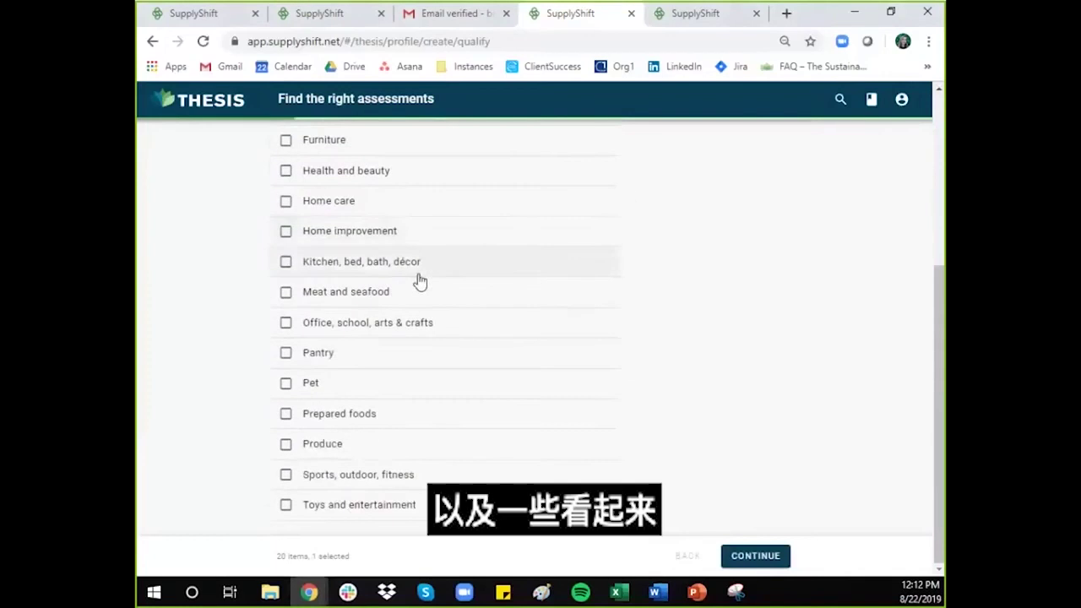
pyautogui.click(287, 445)
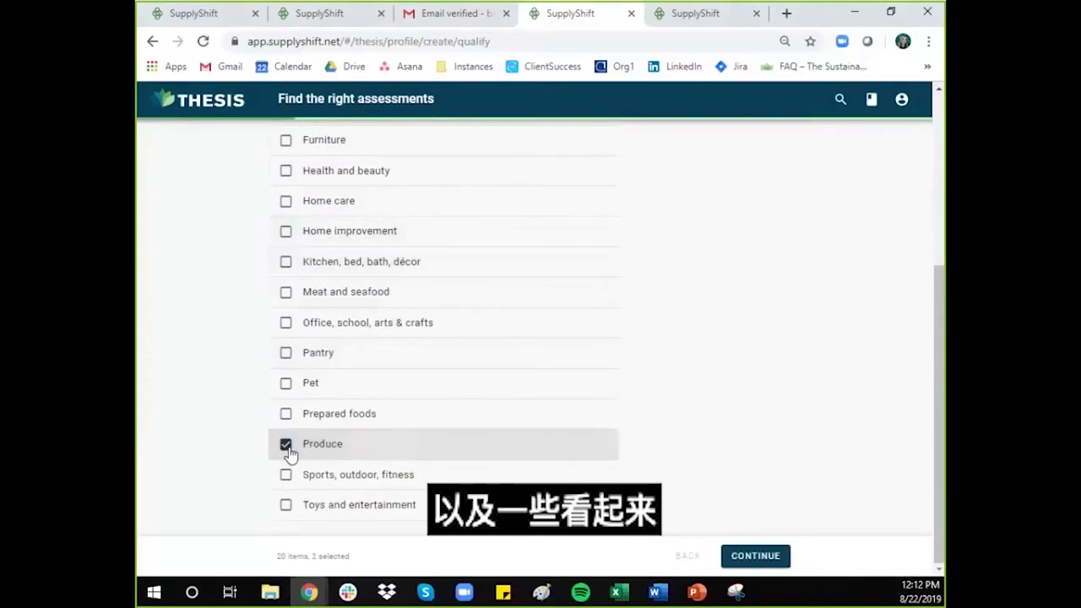
pyautogui.click(285, 231)
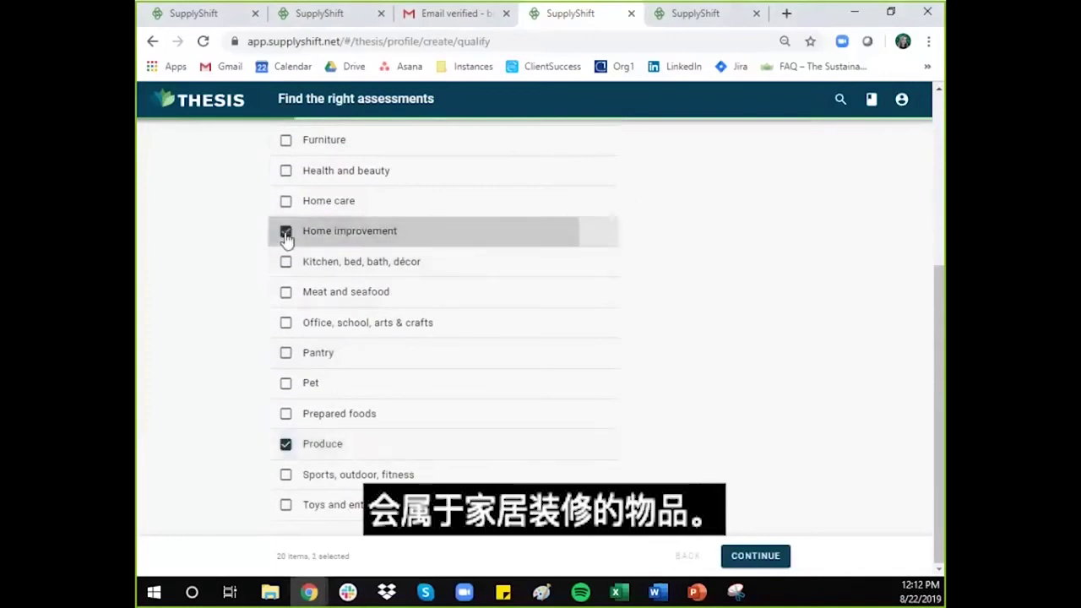
pyautogui.click(755, 558)
# Step: Select Children's apparel, Storage and organization and Fresh vegetables, then continue
pyautogui.scroll(5, 692, 512)
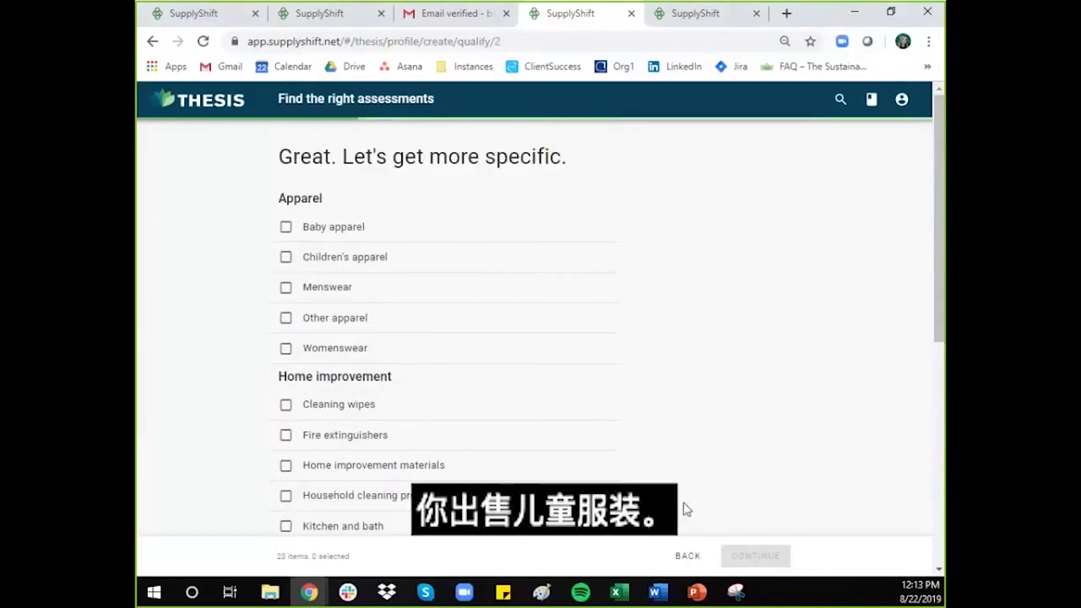
pyautogui.click(286, 263)
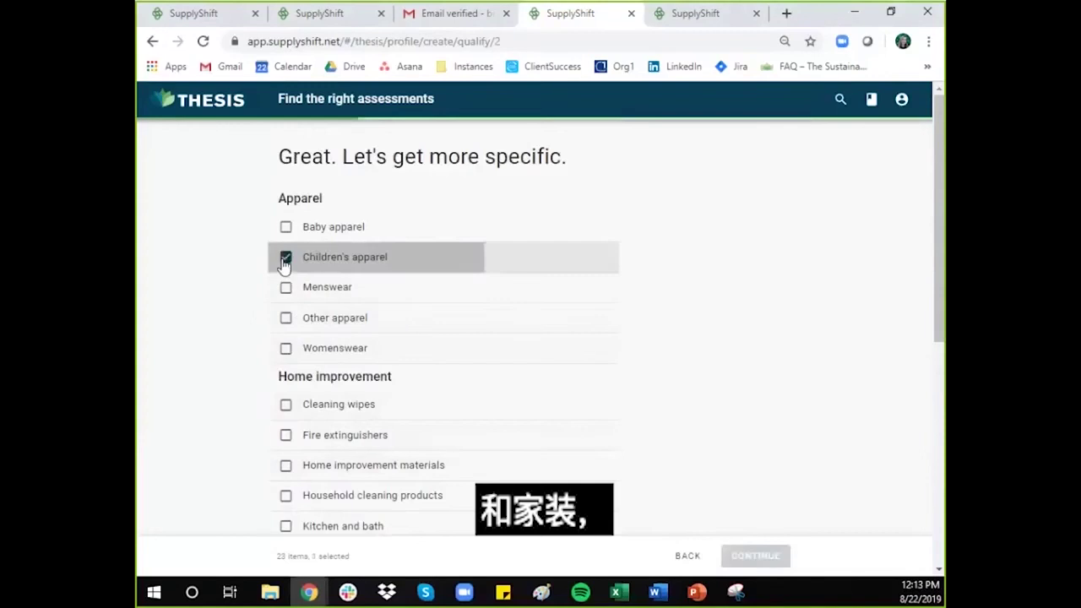
pyautogui.scroll(-2, 251, 296)
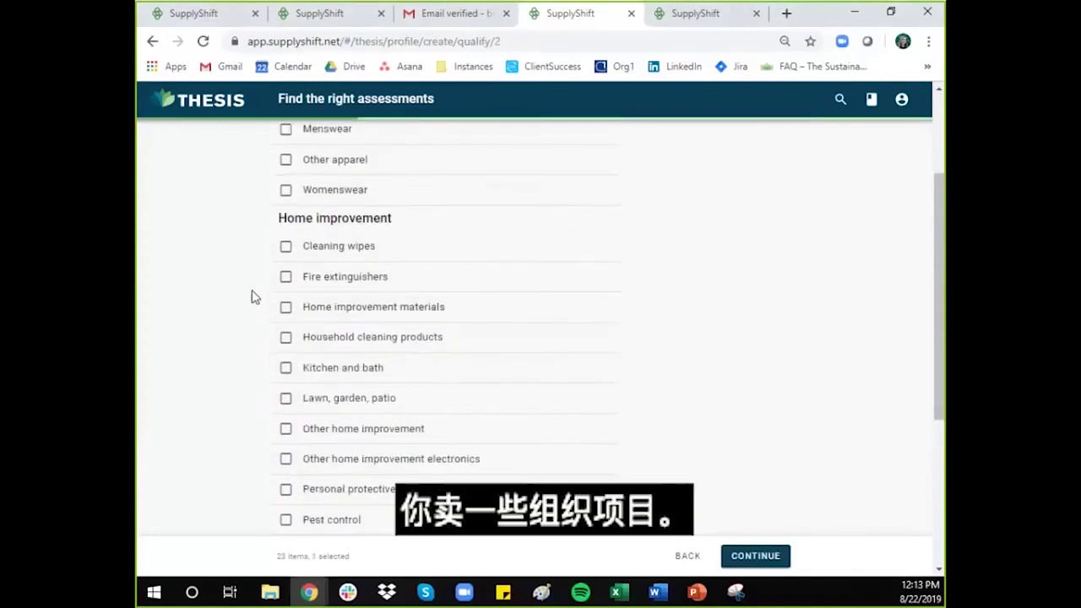
pyautogui.scroll(-2, 251, 296)
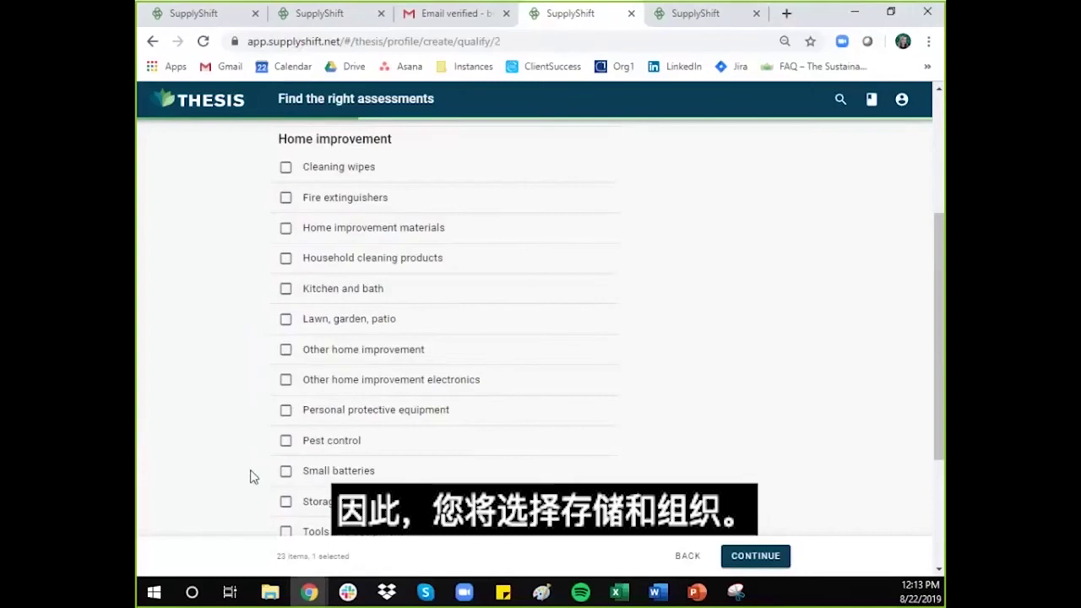
pyautogui.click(285, 504)
pyautogui.scroll(-3, 582, 446)
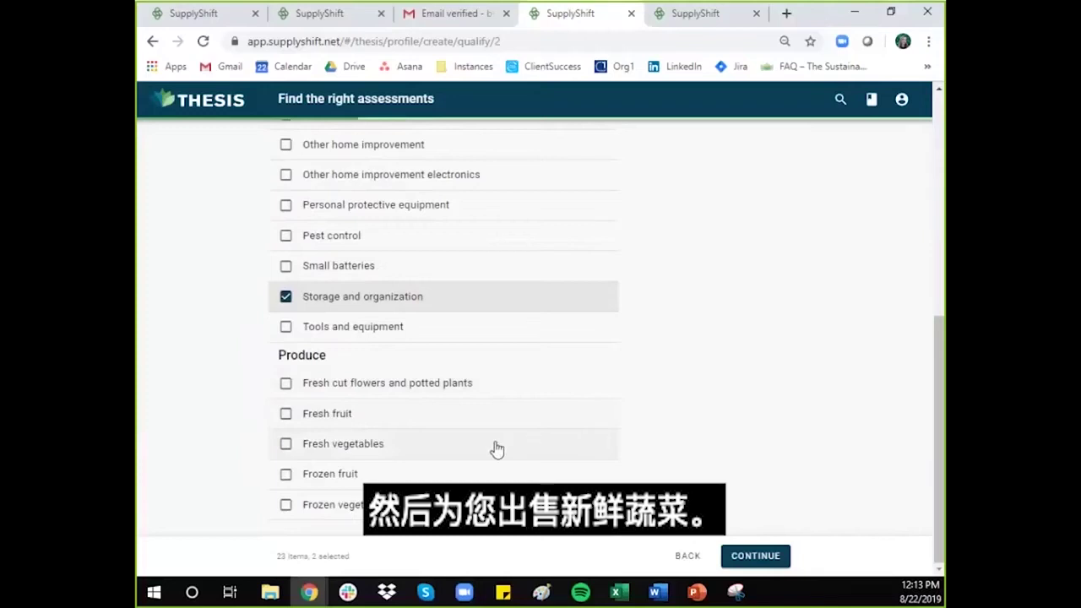
pyautogui.click(286, 444)
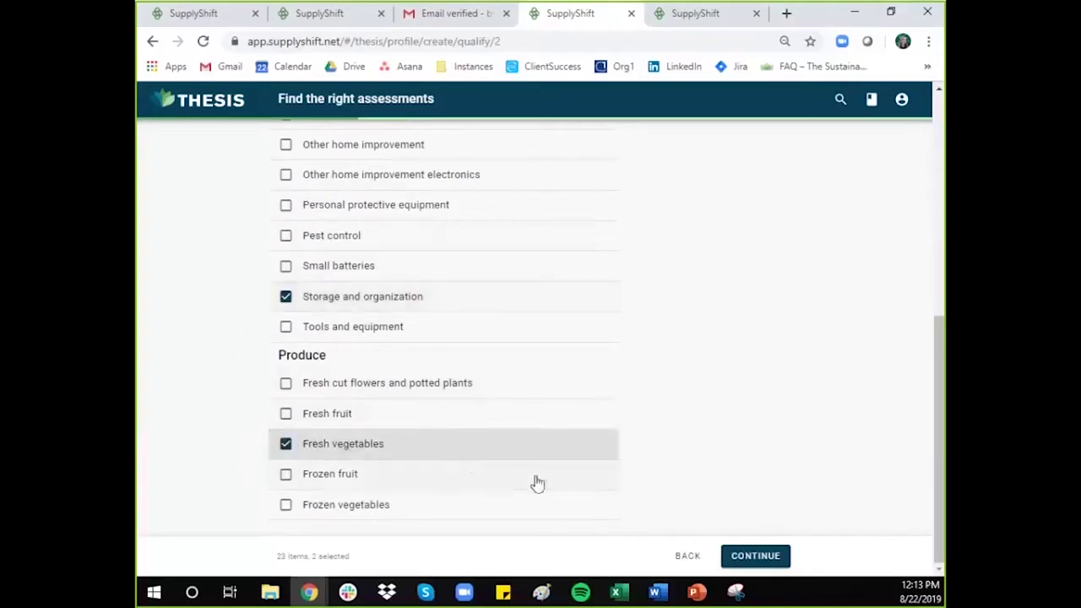
pyautogui.click(751, 555)
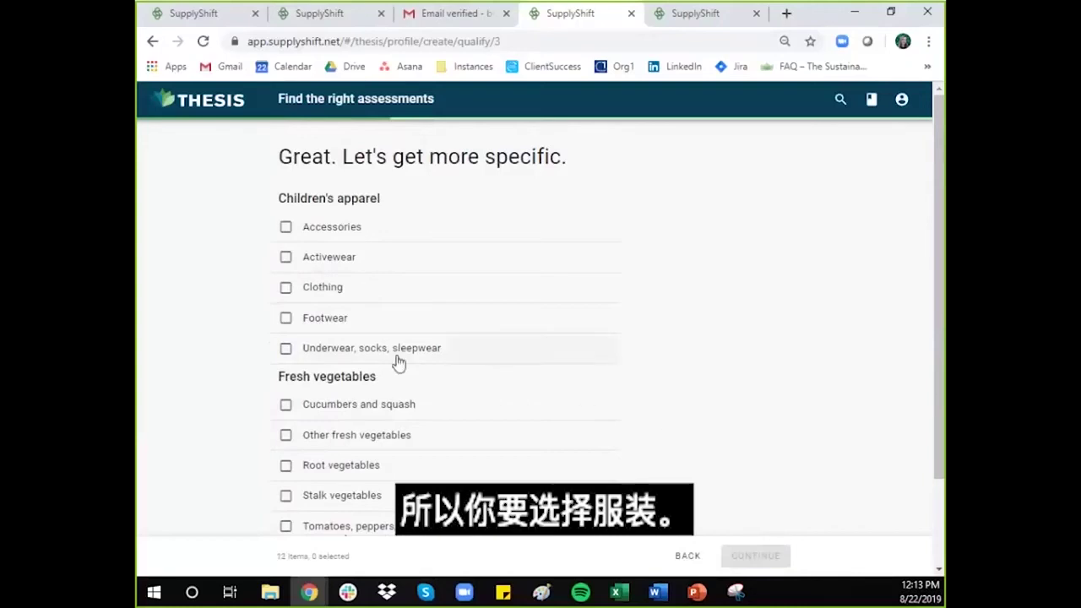
# Step: Tick Clothing, Cucumbers and squash, Other fresh vegetables and Storage bins, boxes, crates, then continue
pyautogui.click(281, 288)
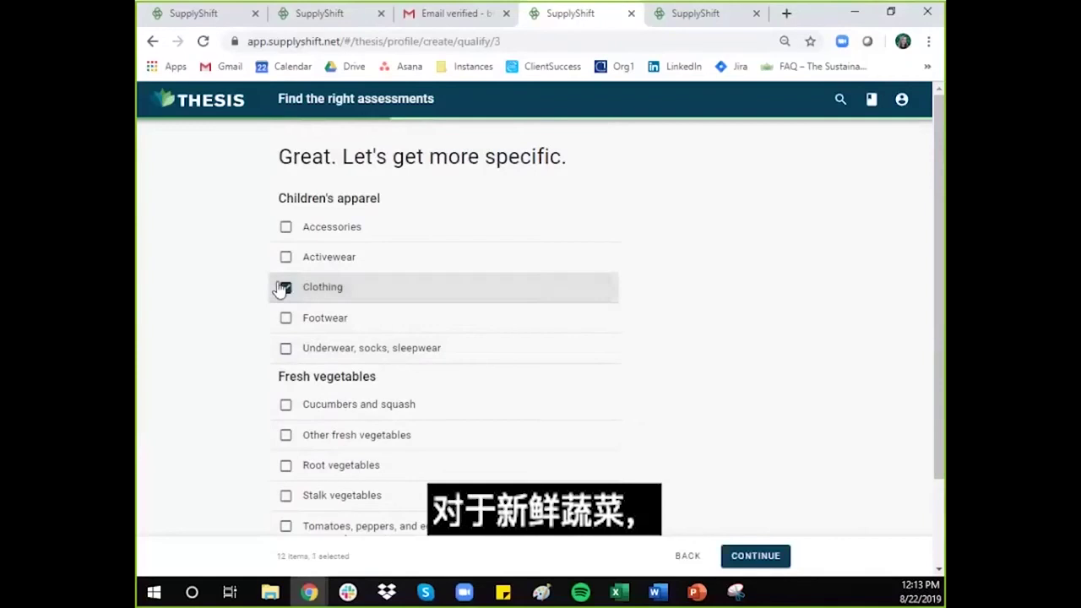
pyautogui.scroll(-2, 668, 334)
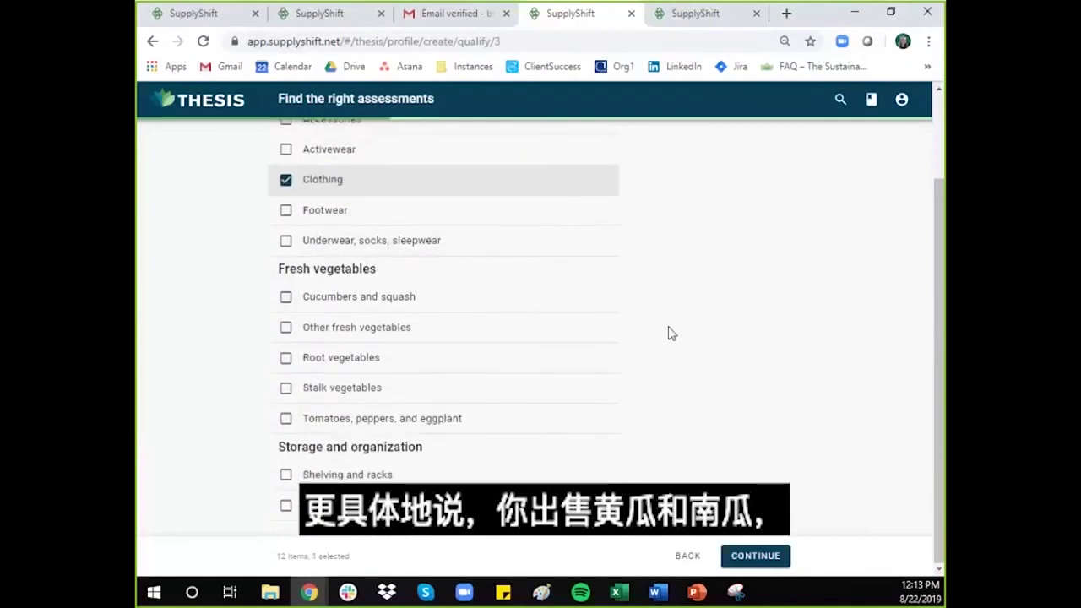
pyautogui.click(286, 298)
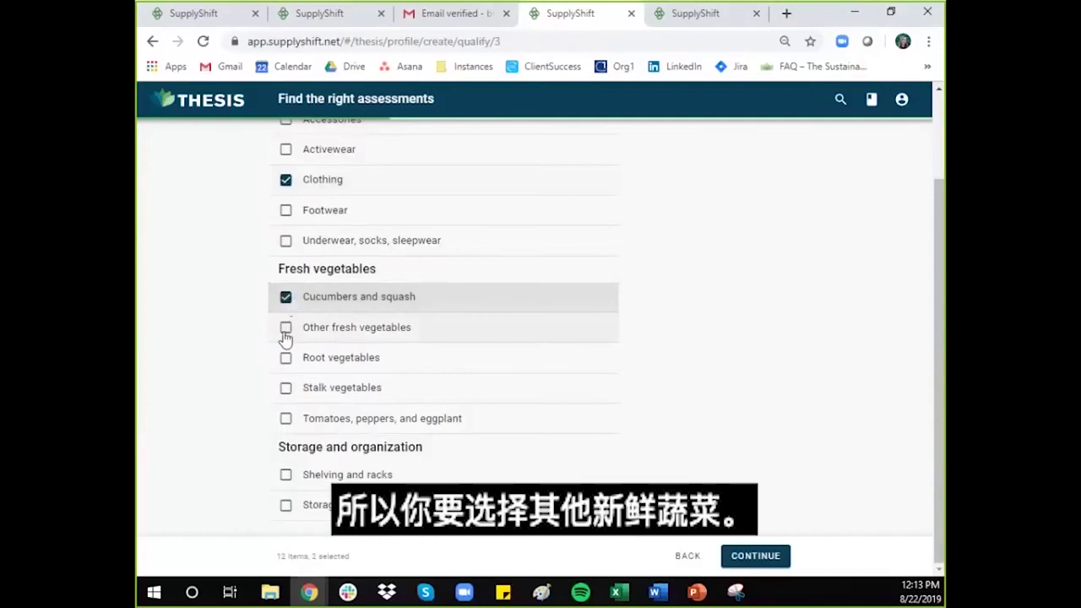
pyautogui.click(285, 329)
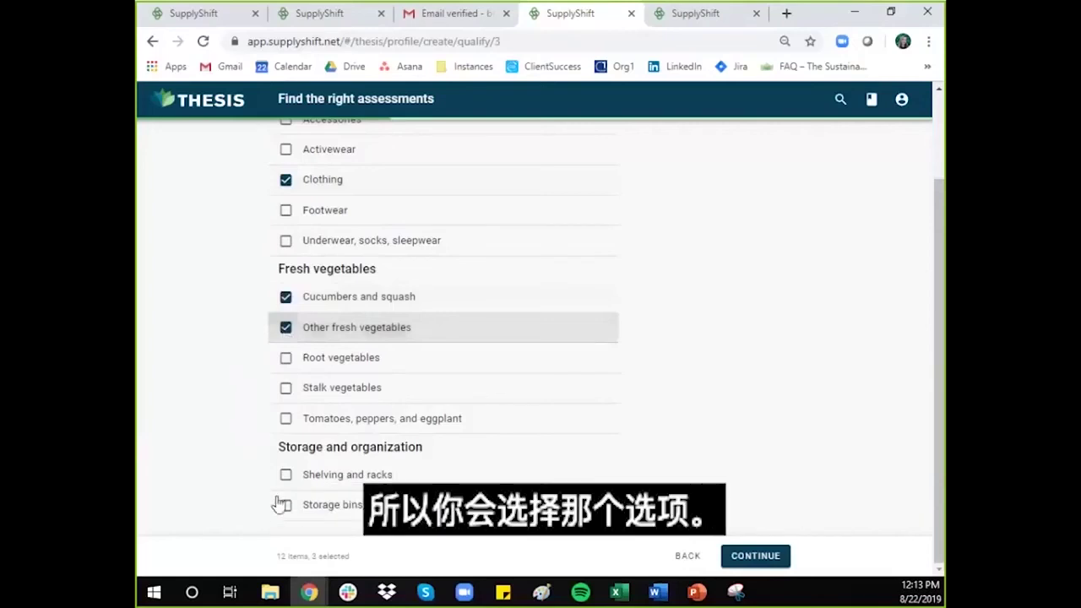
pyautogui.click(287, 507)
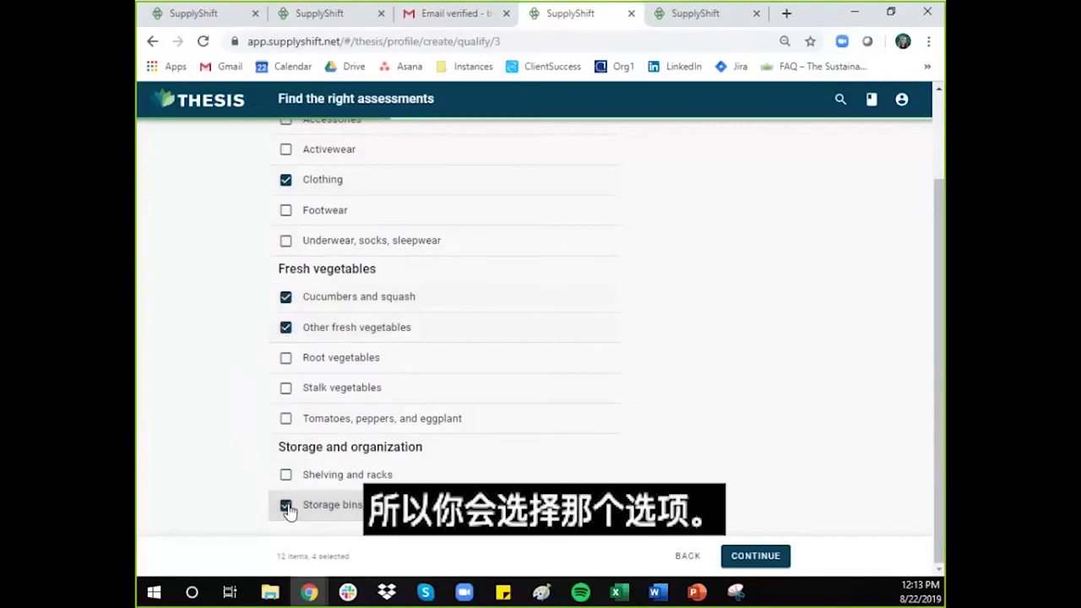
pyautogui.click(774, 556)
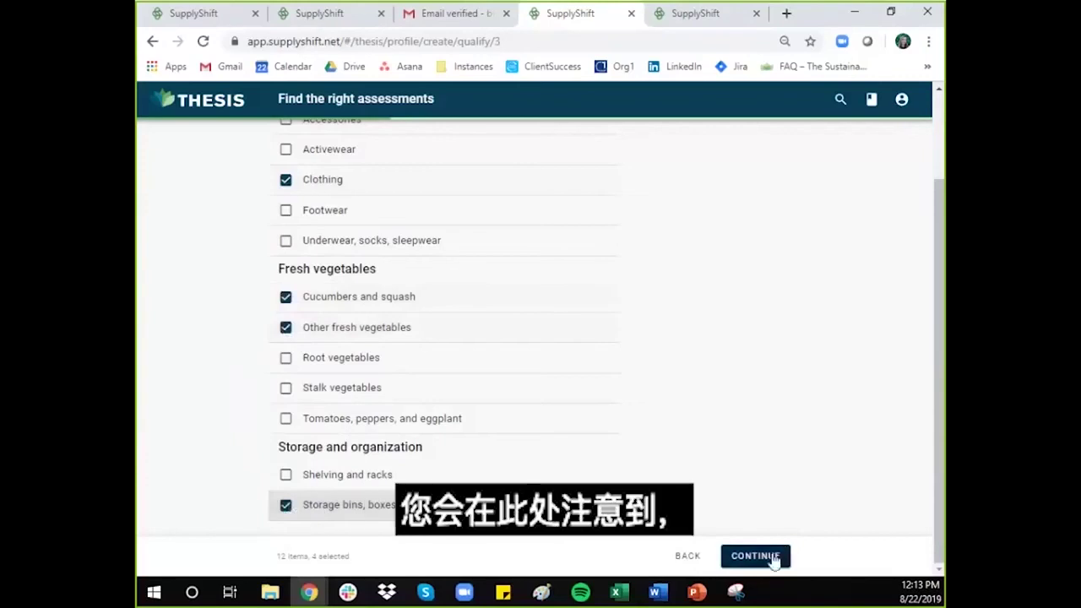
# Step: Select Cucumbers - CEA and Spinach and leaf vegetables - CEA, then continue
pyautogui.scroll(2, 769, 506)
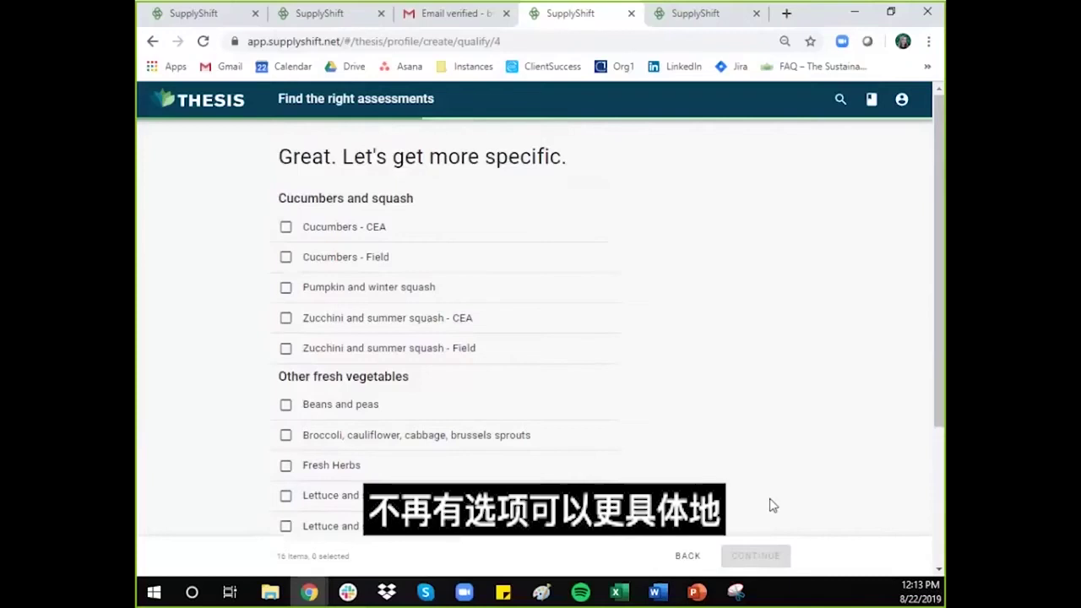
pyautogui.scroll(-3, 772, 504)
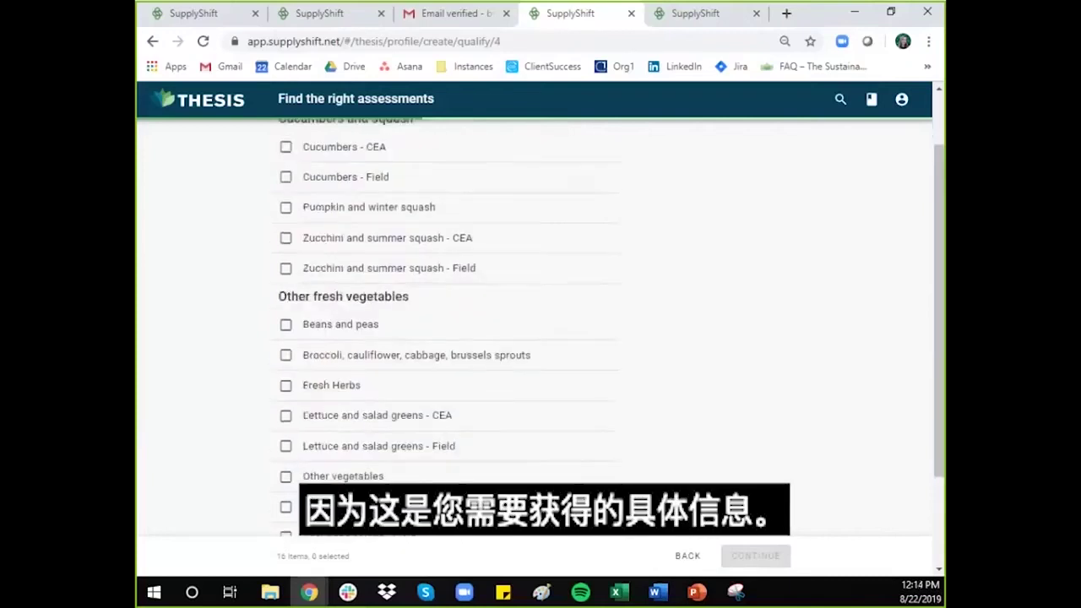
pyautogui.scroll(3, 791, 501)
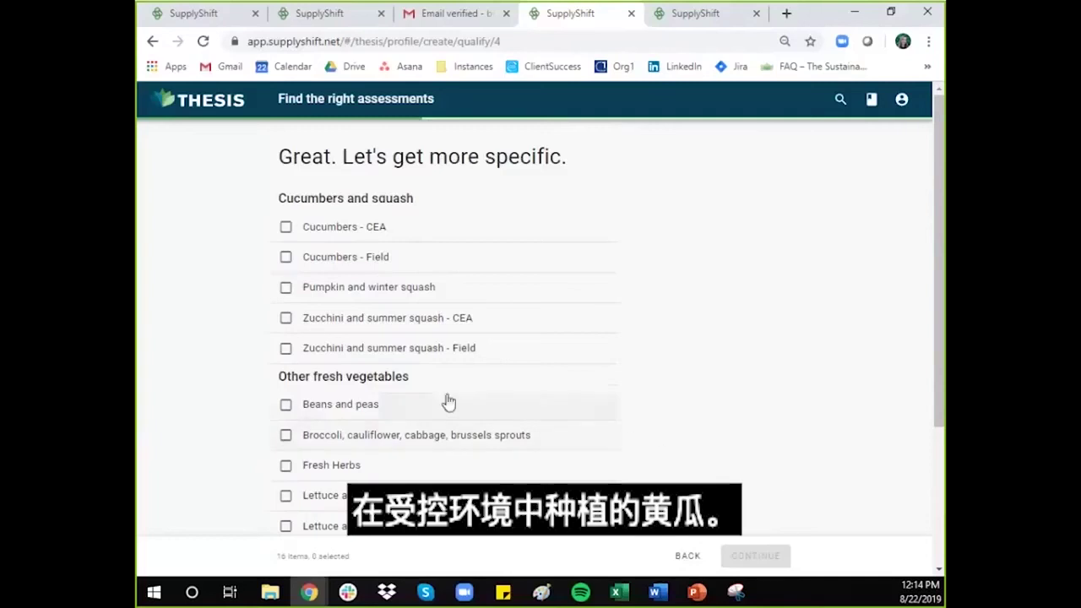
pyautogui.click(285, 230)
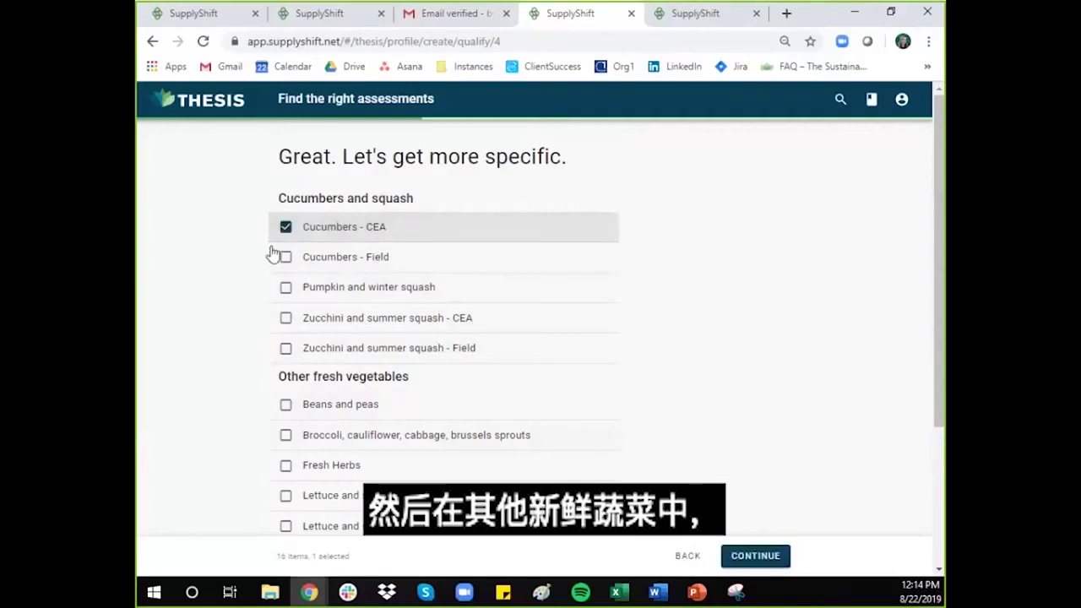
pyautogui.scroll(-3, 249, 278)
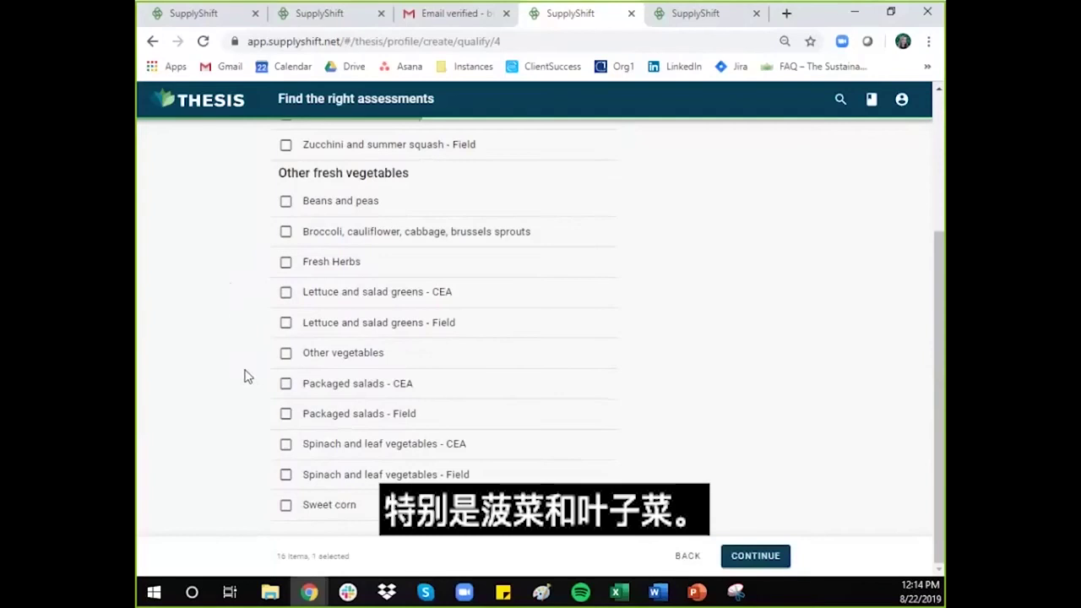
pyautogui.click(286, 446)
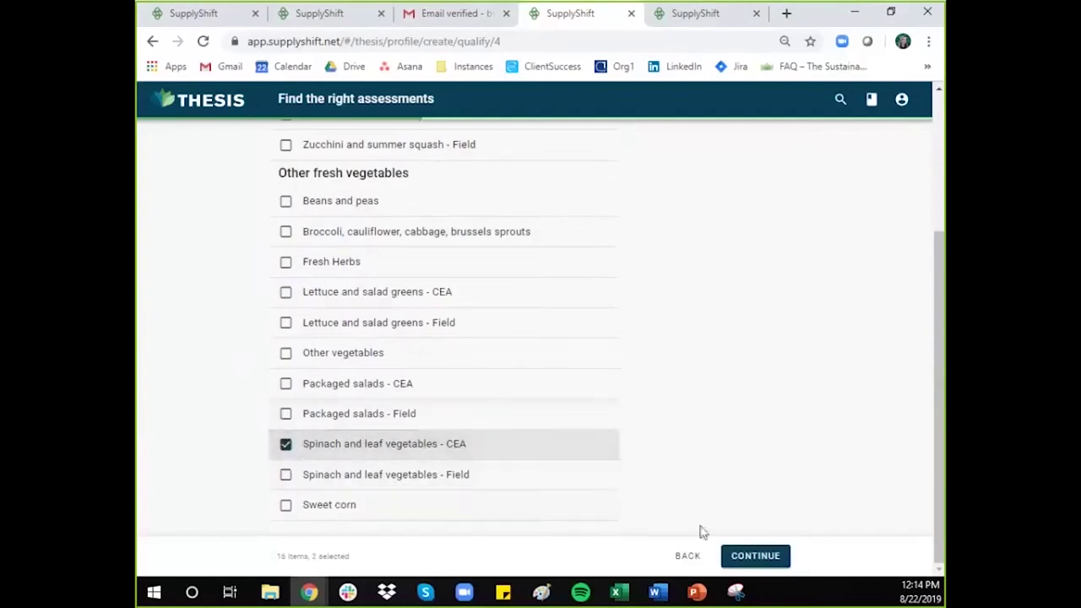
pyautogui.click(756, 556)
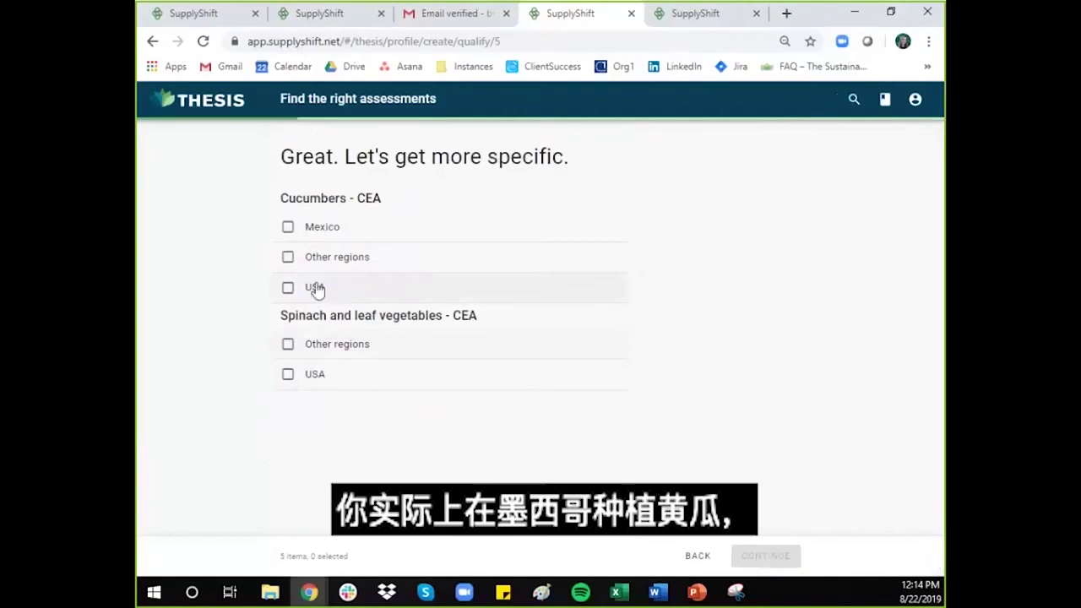
# Step: Set cucumbers as grown in Mexico and spinach in the USA, then continue
pyautogui.click(287, 230)
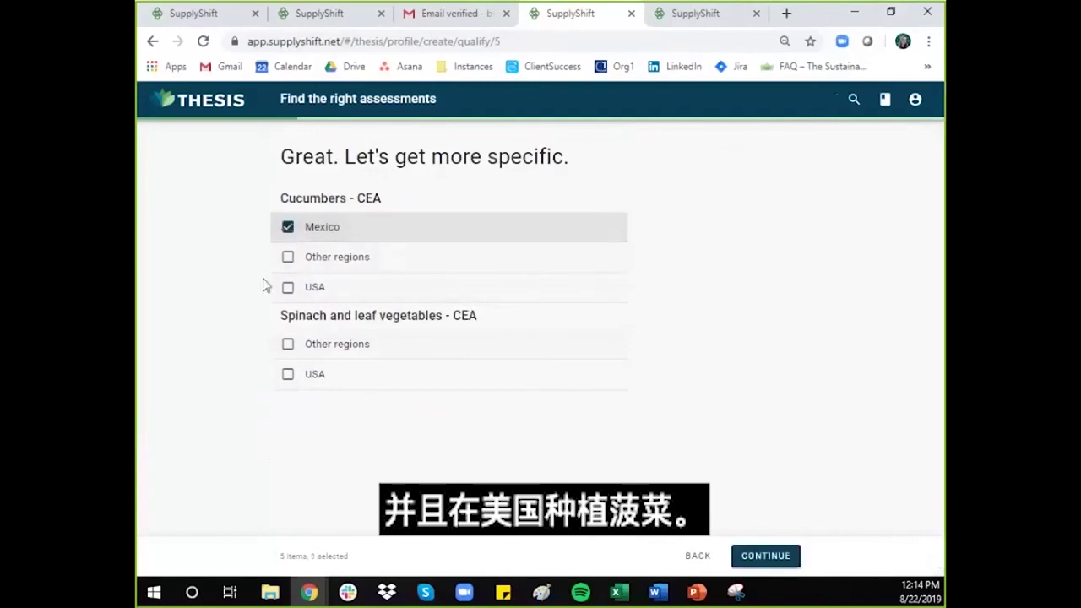
pyautogui.click(287, 374)
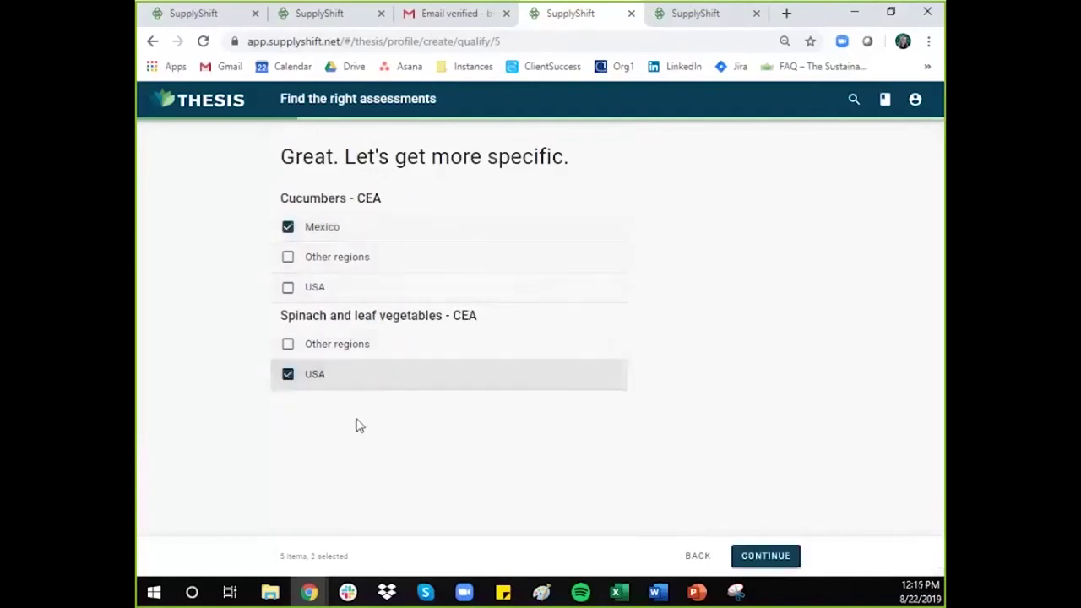
pyautogui.click(774, 556)
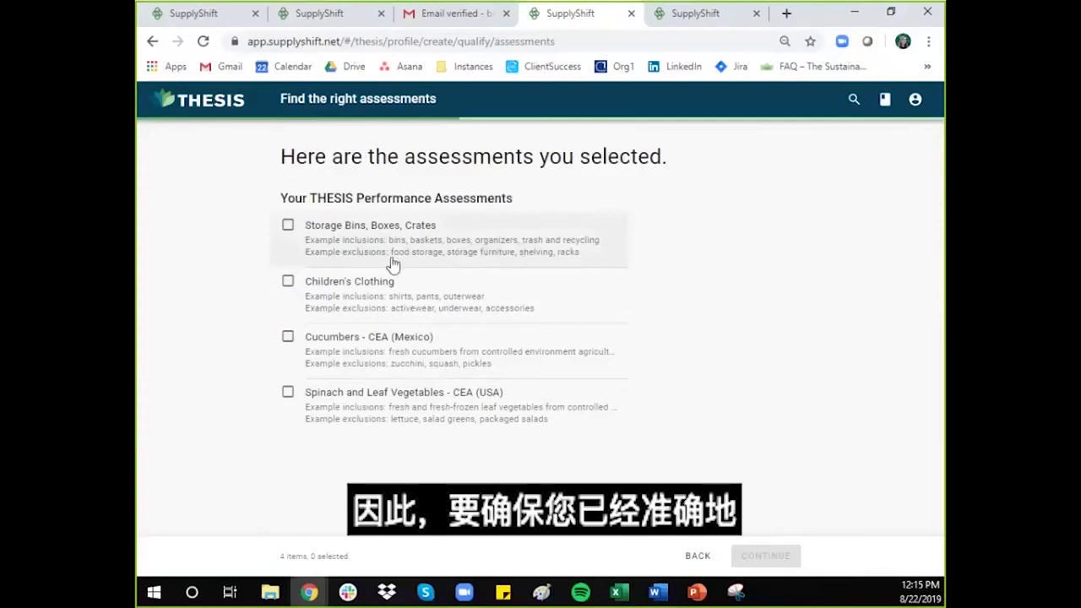
# Step: Check Storage Bins, Children's Clothing, Cucumbers - CEA (Mexico) and Spinach - CEA (USA)
pyautogui.click(284, 235)
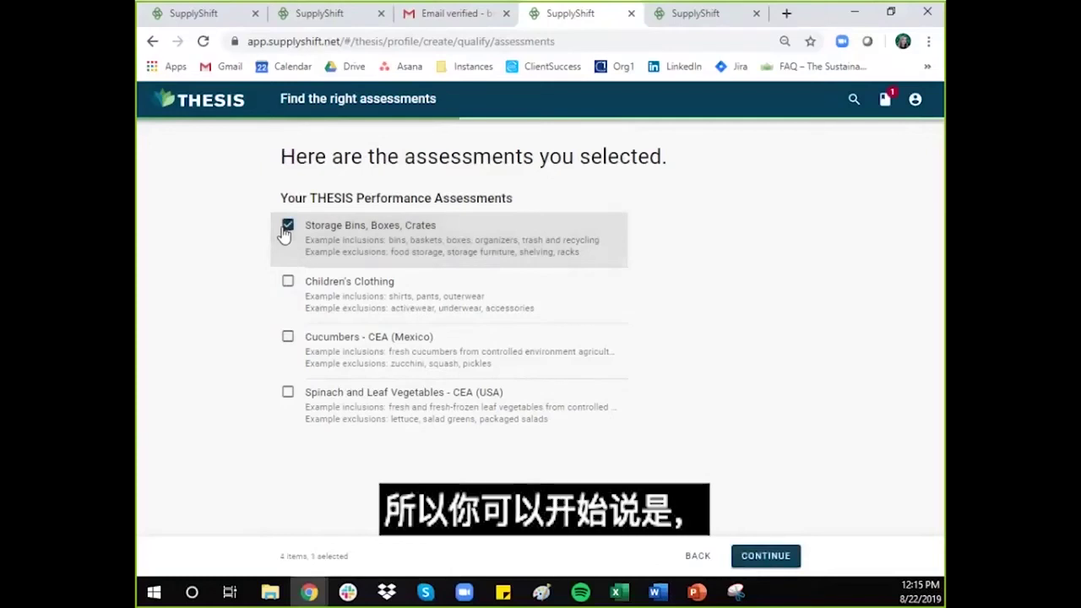
pyautogui.click(288, 282)
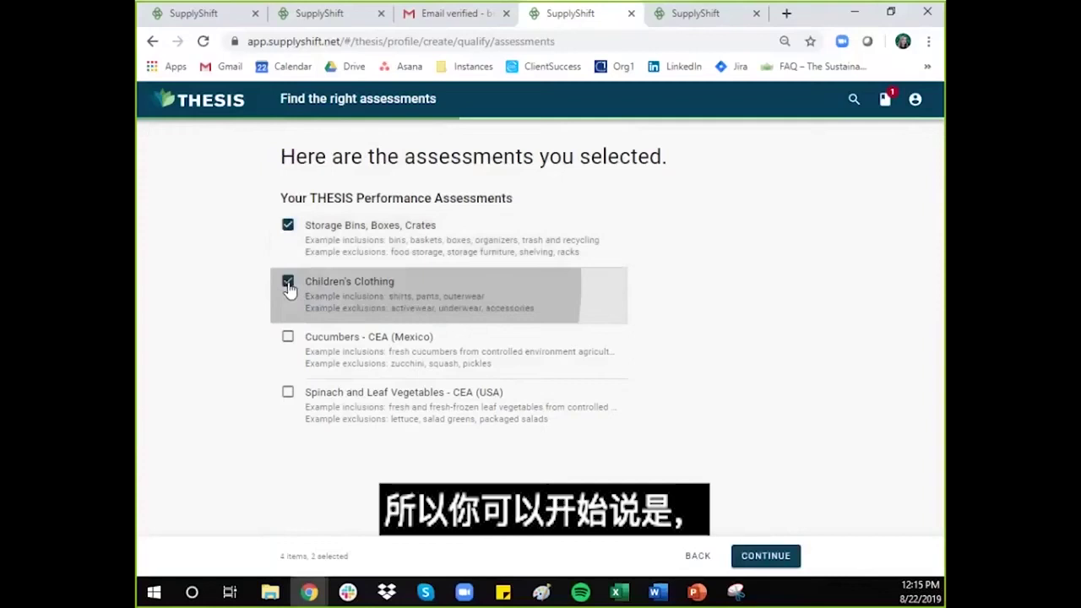
pyautogui.click(290, 337)
pyautogui.click(288, 392)
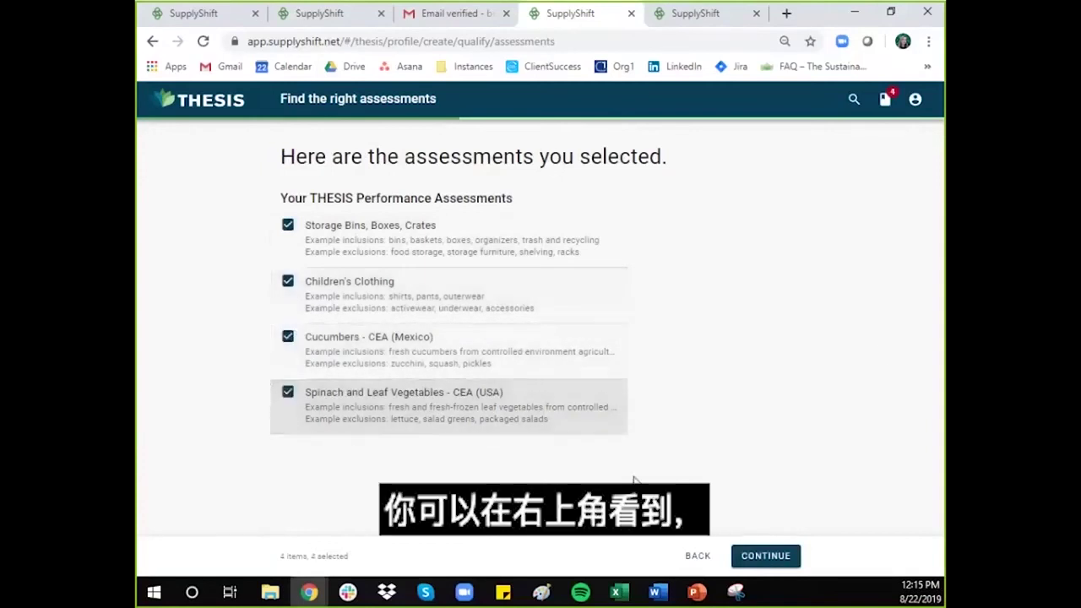
pyautogui.click(885, 105)
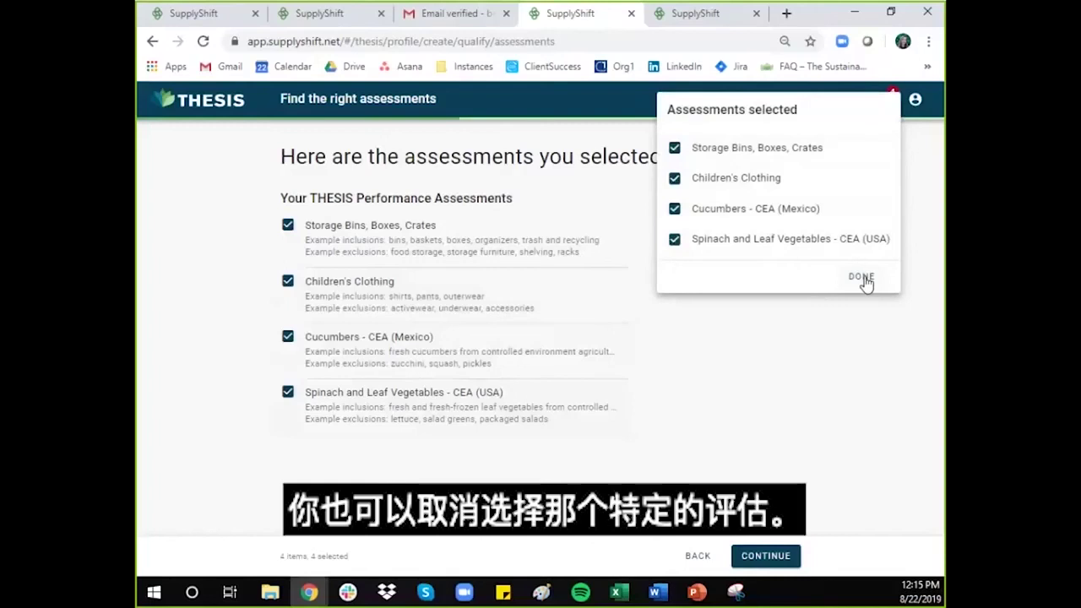
pyautogui.click(675, 243)
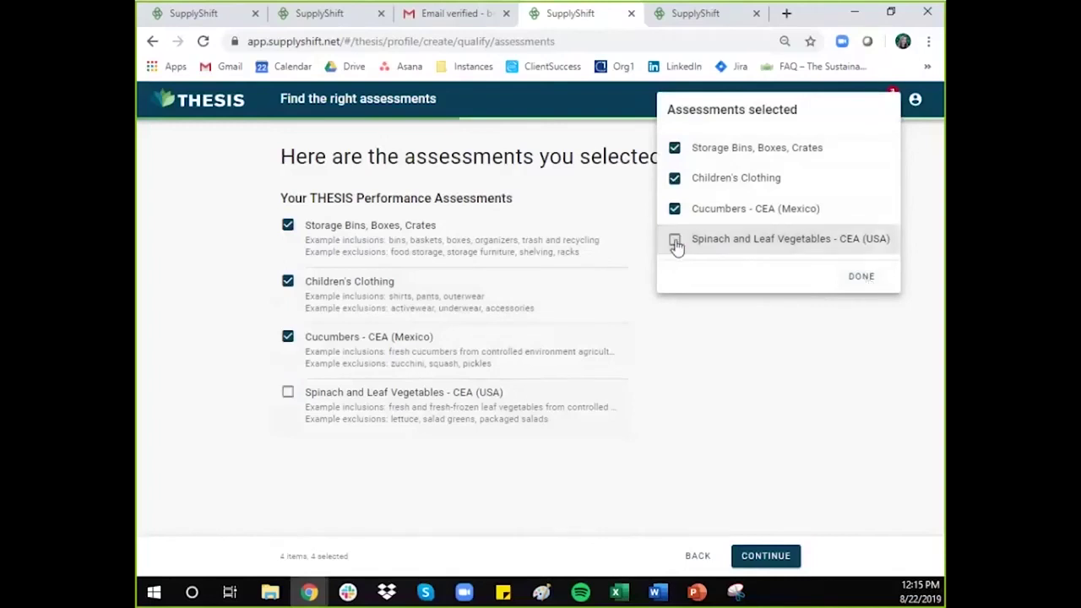
pyautogui.click(675, 244)
pyautogui.click(859, 279)
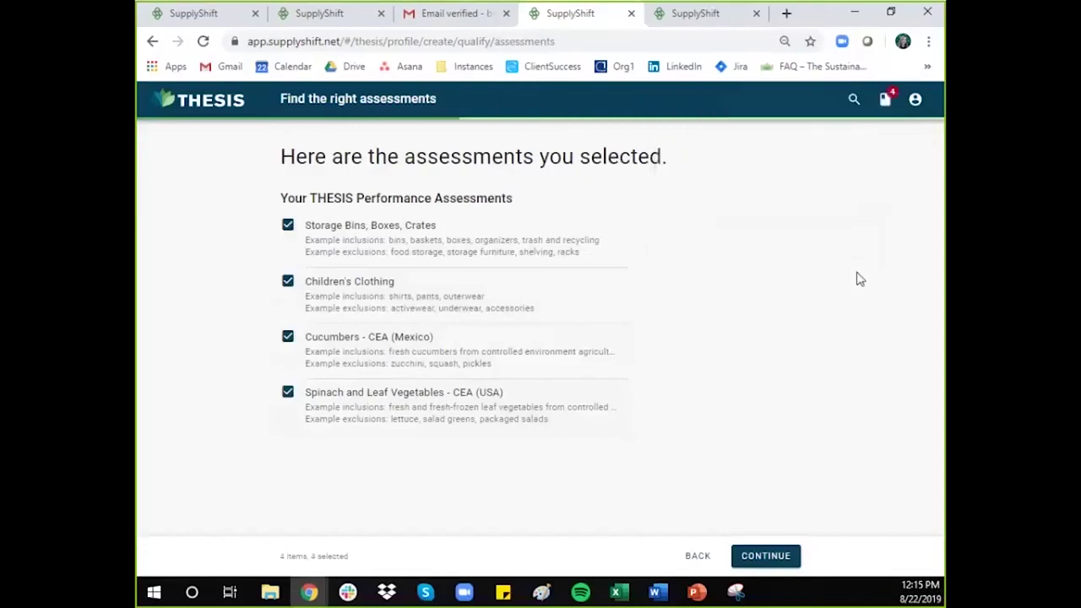
# Step: Open the product search page and enter 'tomato' in Product keywords
pyautogui.click(854, 101)
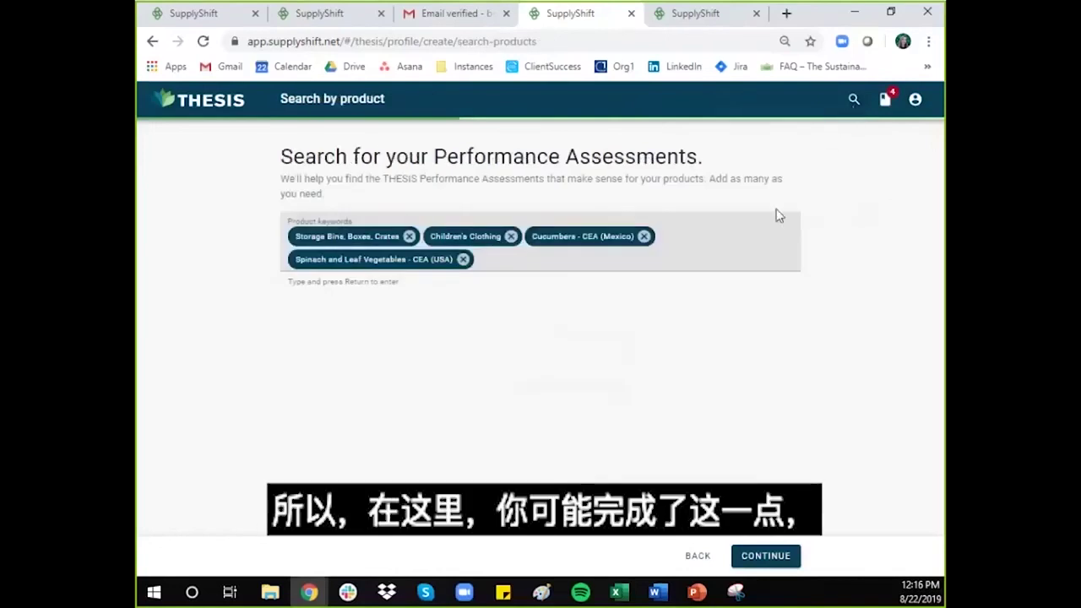
pyautogui.click(733, 257)
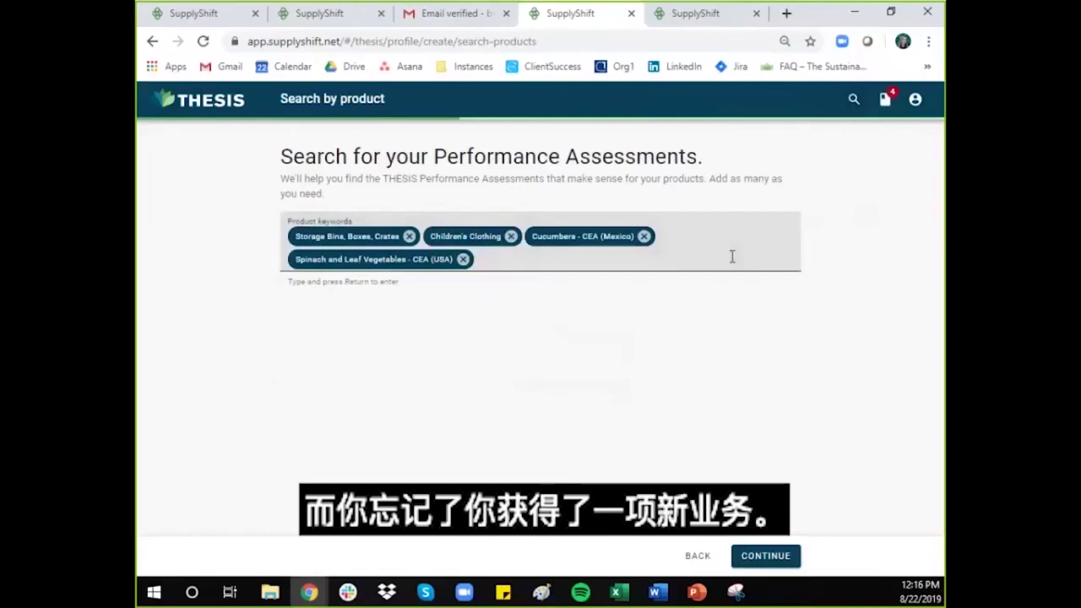
pyautogui.write('othe')
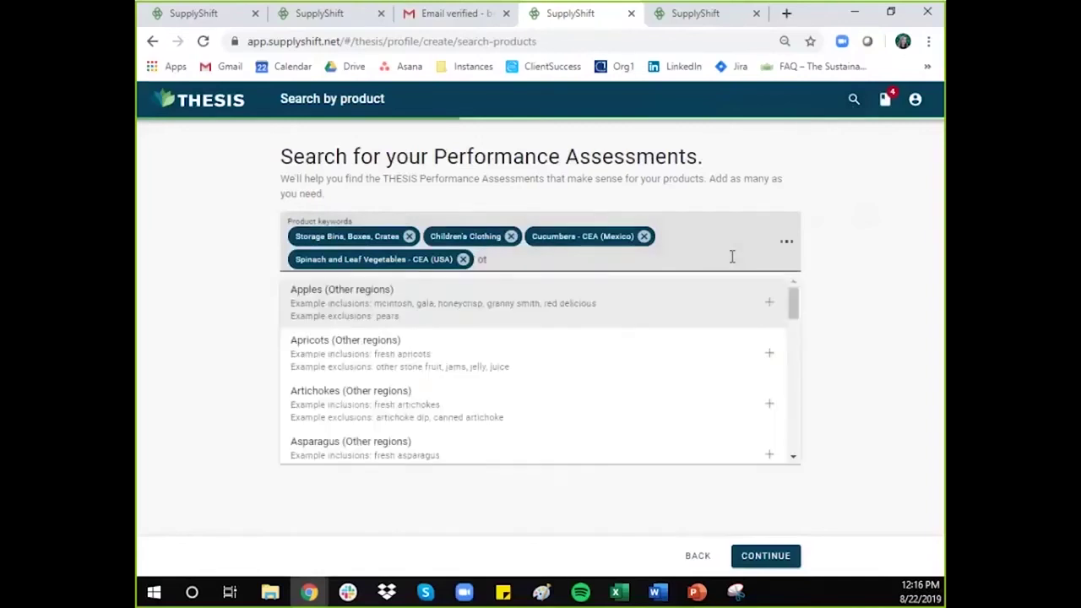
pyautogui.press('BackSpace')
pyautogui.press('BackSpace')
pyautogui.write('tomatoe')
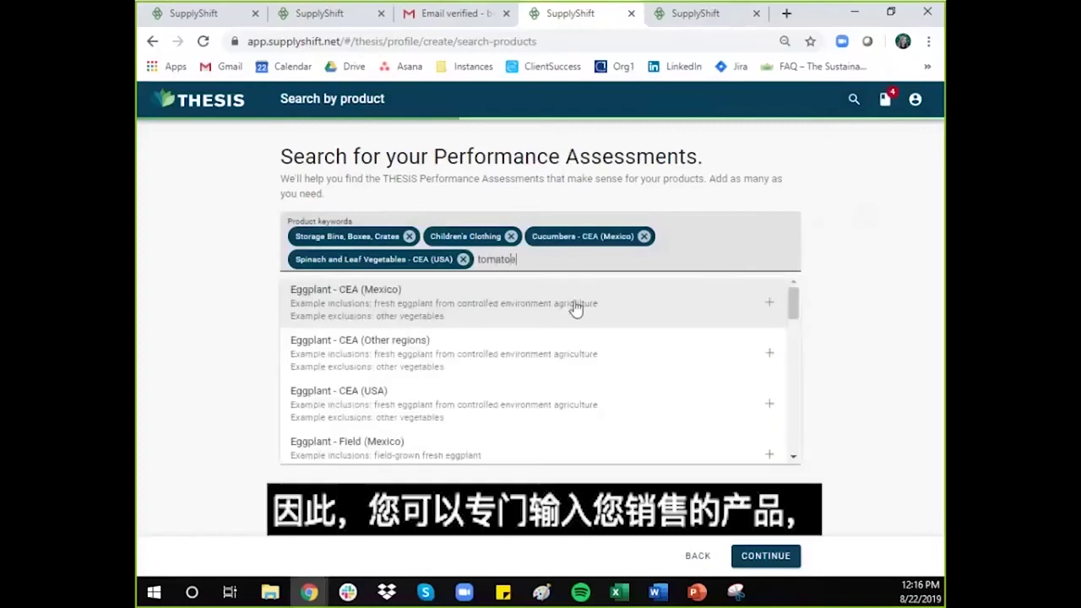
# Step: Add Tomatoes - CEA (USA) as a keyword, then remove it again
pyautogui.scroll(-2, 603, 341)
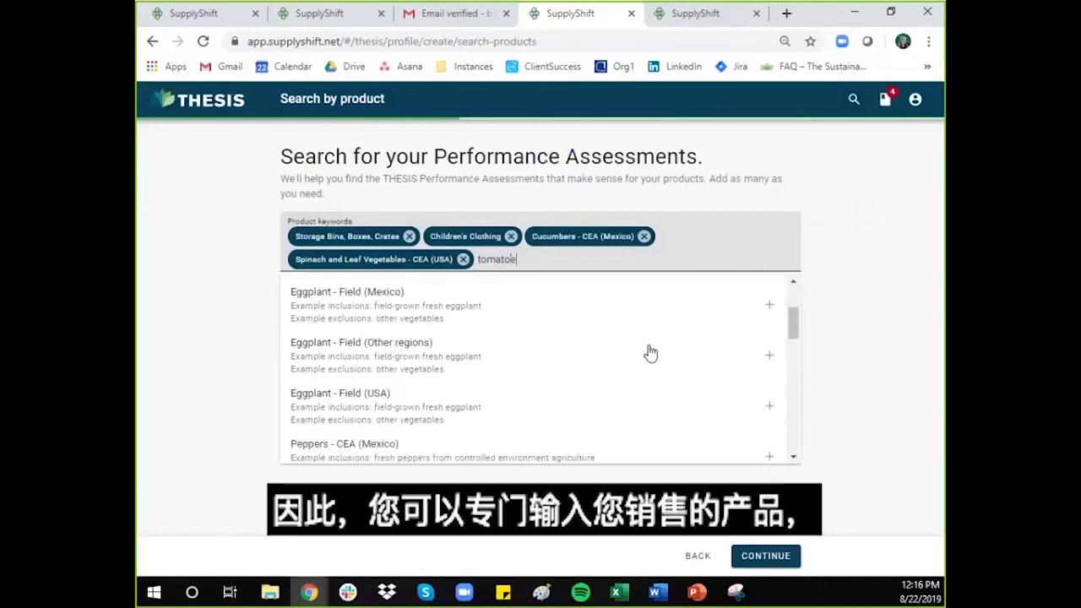
pyautogui.scroll(-4, 650, 353)
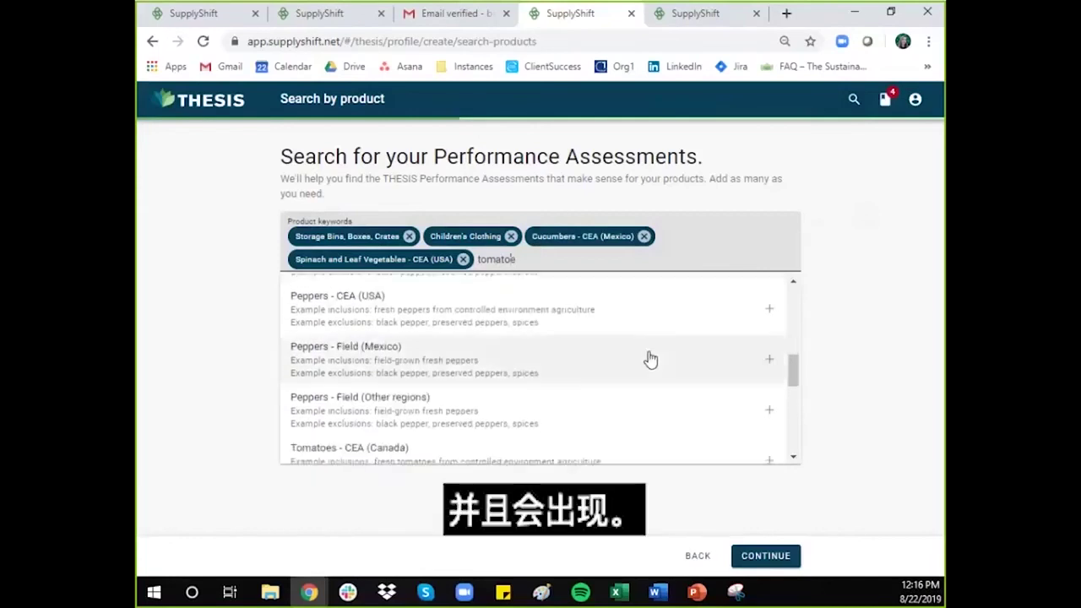
pyautogui.scroll(-2, 646, 359)
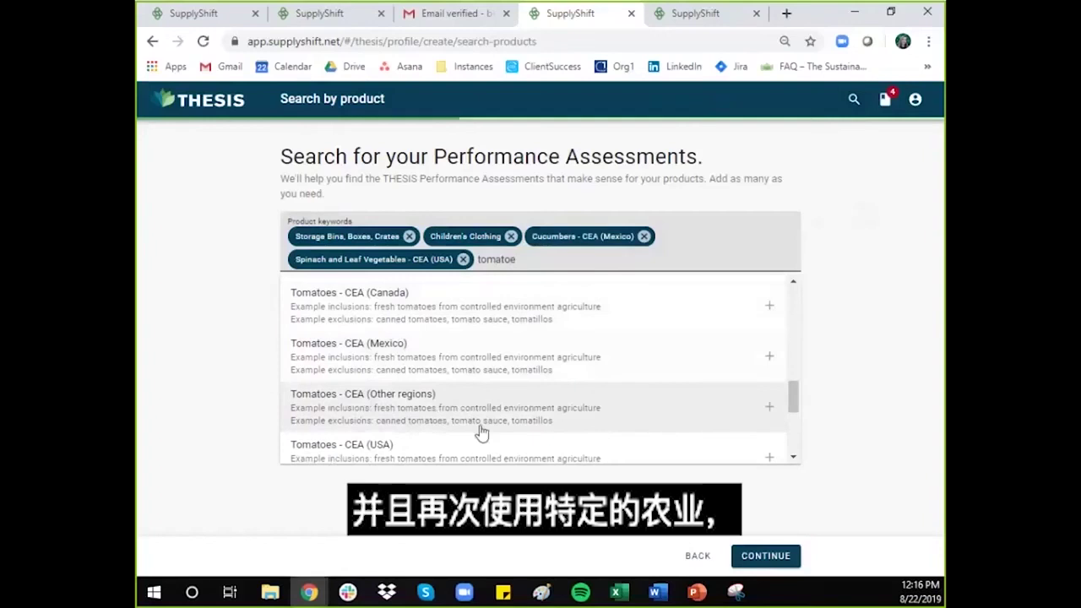
pyautogui.scroll(-1, 547, 409)
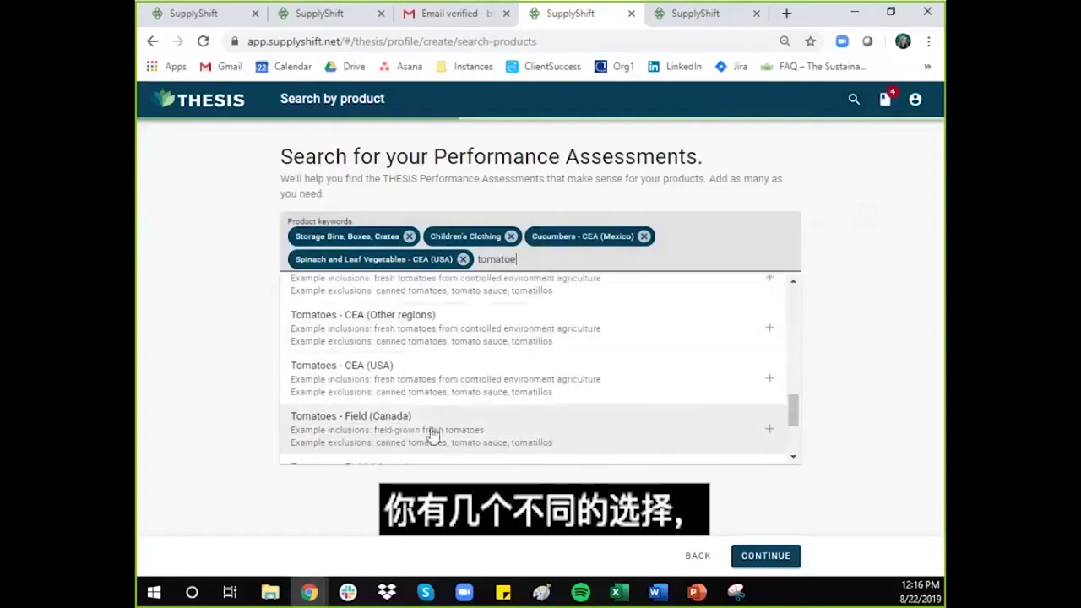
pyautogui.click(477, 375)
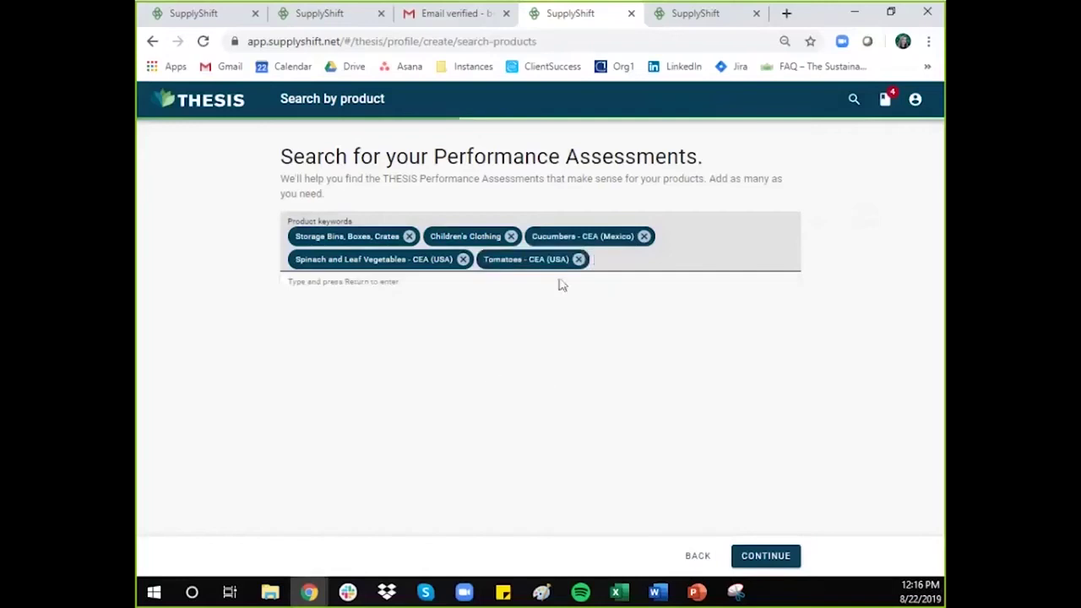
pyautogui.click(578, 260)
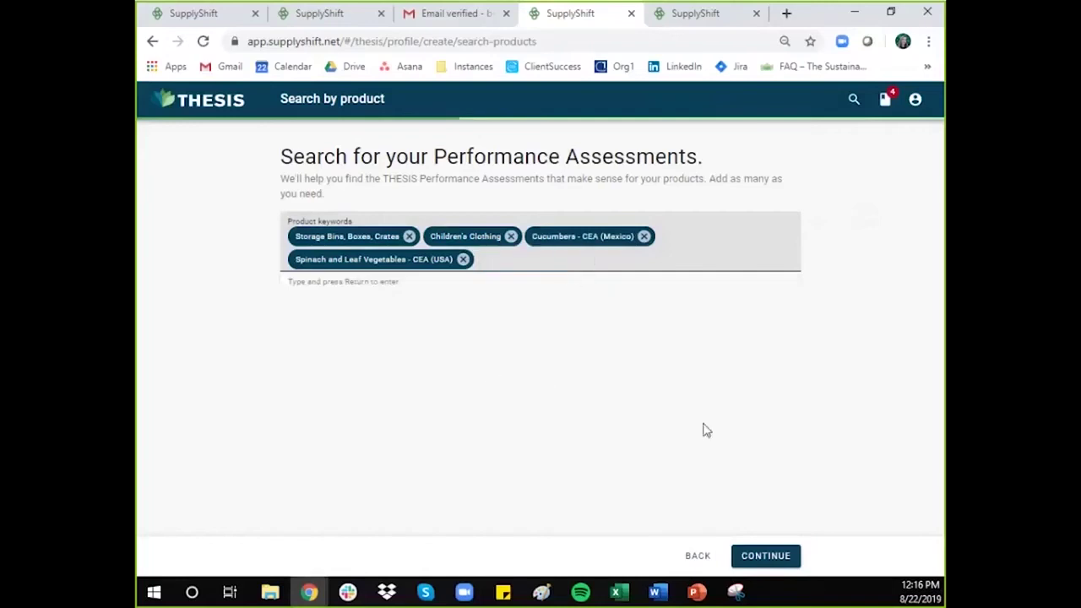
# Step: Continue to the buyers page and dismiss the 'You're halfway there' message
pyautogui.click(763, 557)
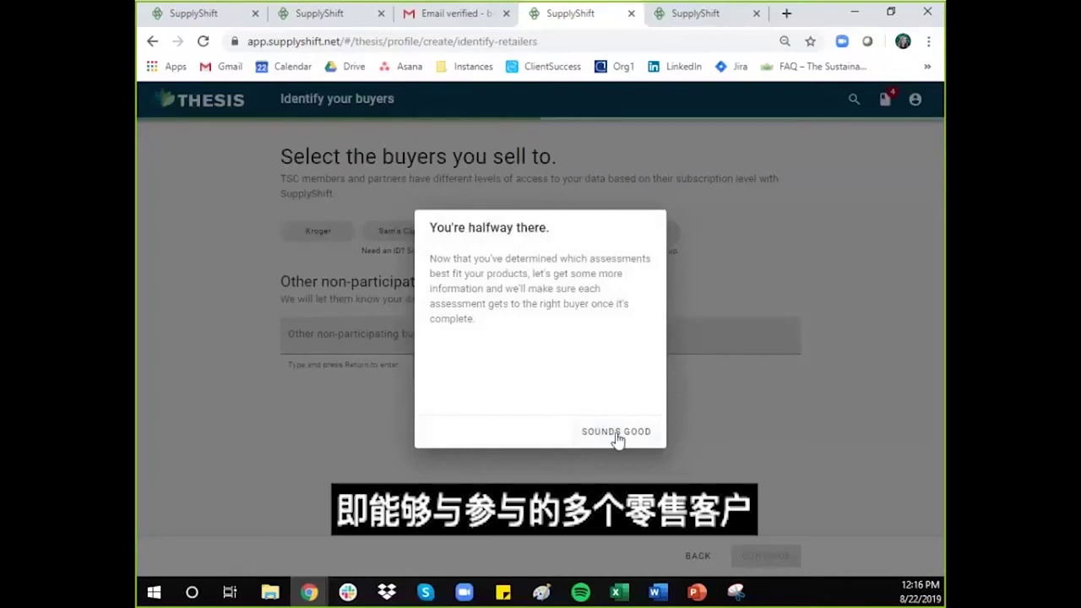
pyautogui.click(618, 435)
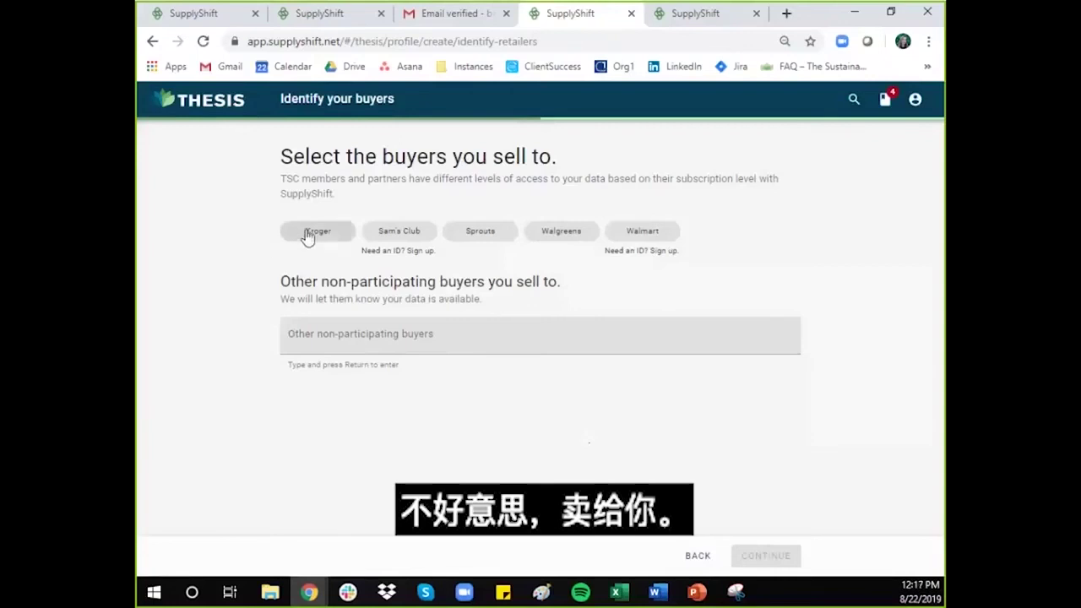
# Step: Select Kroger, Sprouts and Walgreens as buyers
pyautogui.click(310, 237)
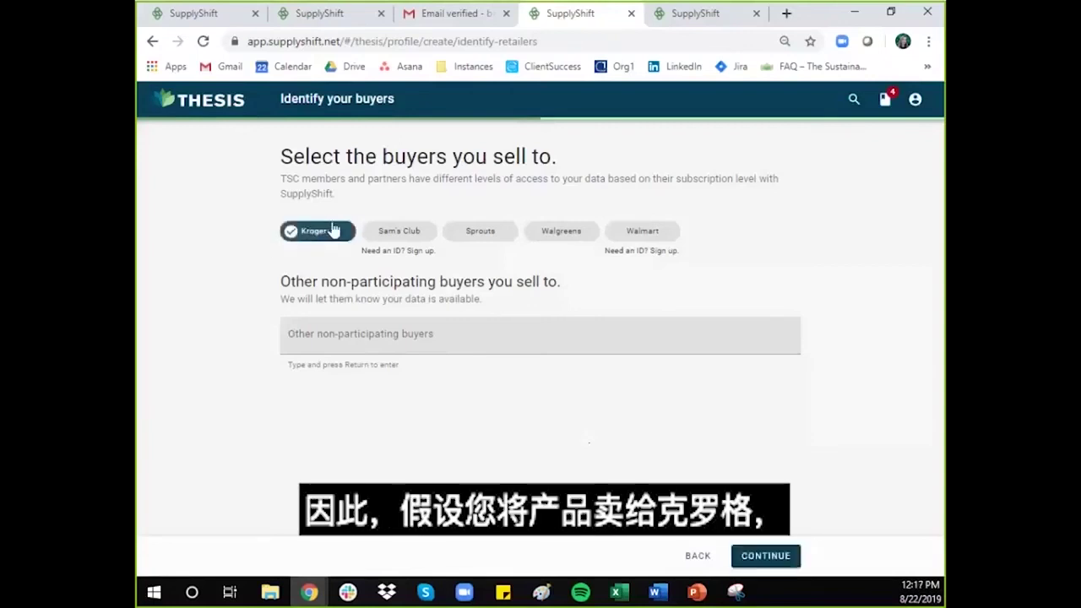
pyautogui.click(478, 239)
pyautogui.click(560, 233)
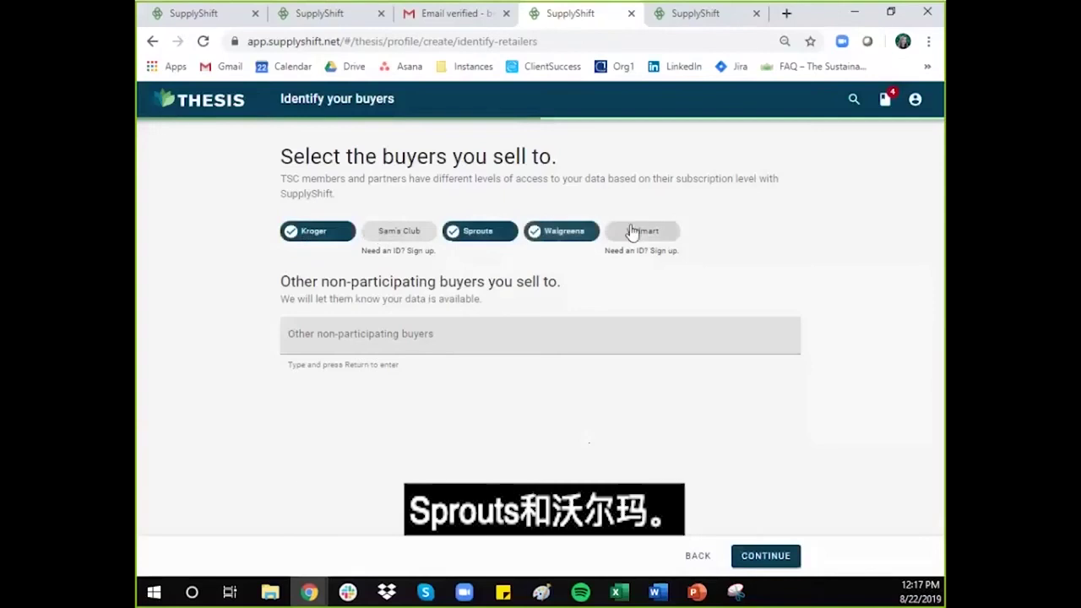
pyautogui.click(632, 230)
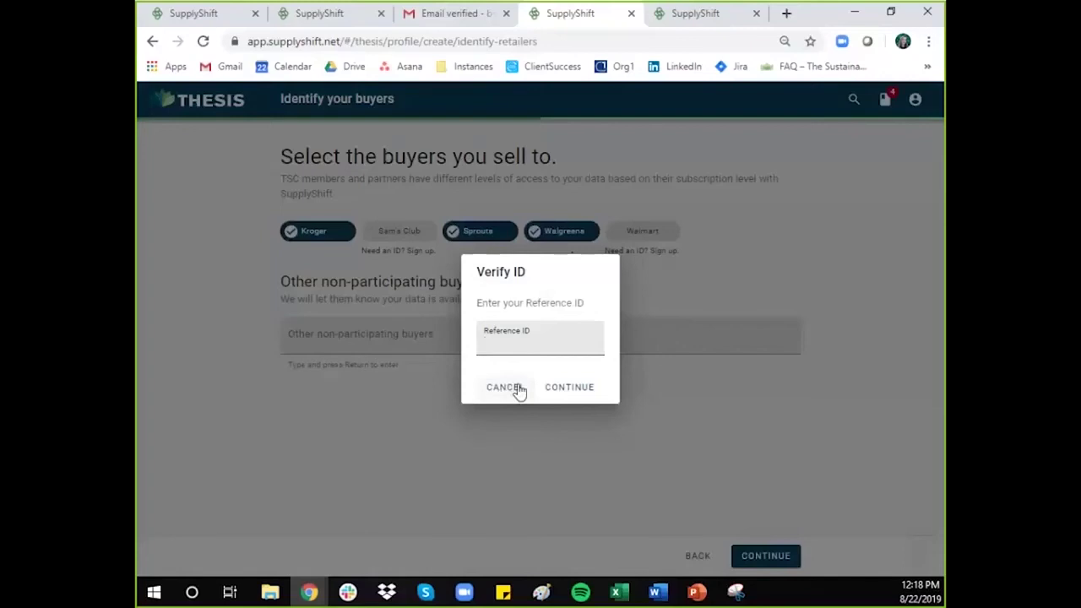
pyautogui.click(517, 389)
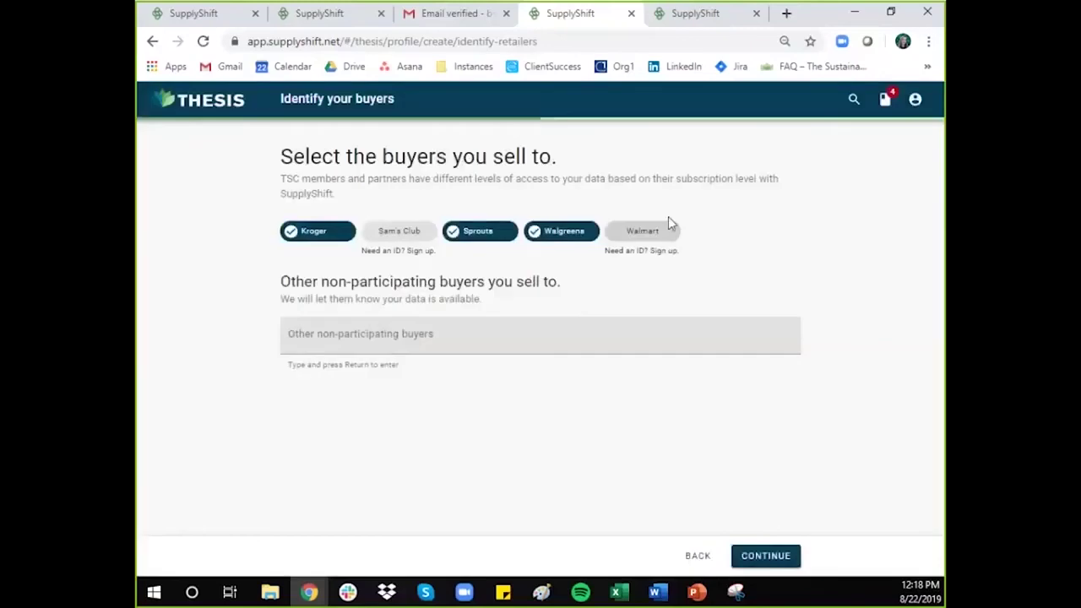
# Step: Glance at the retailer matching tab, then return to the buyer selection page
pyautogui.click(702, 25)
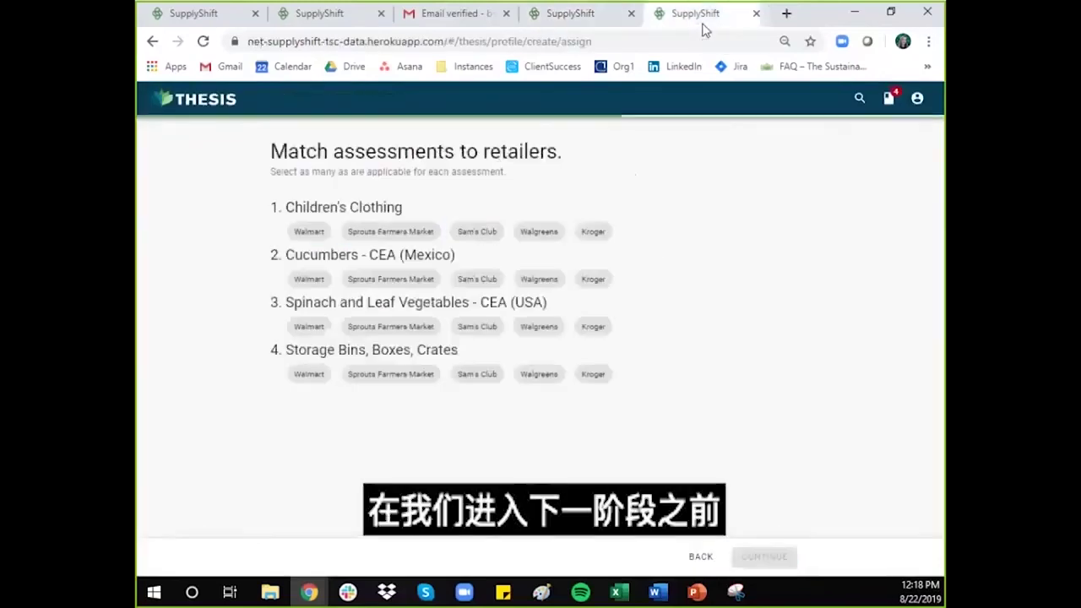
pyautogui.click(599, 20)
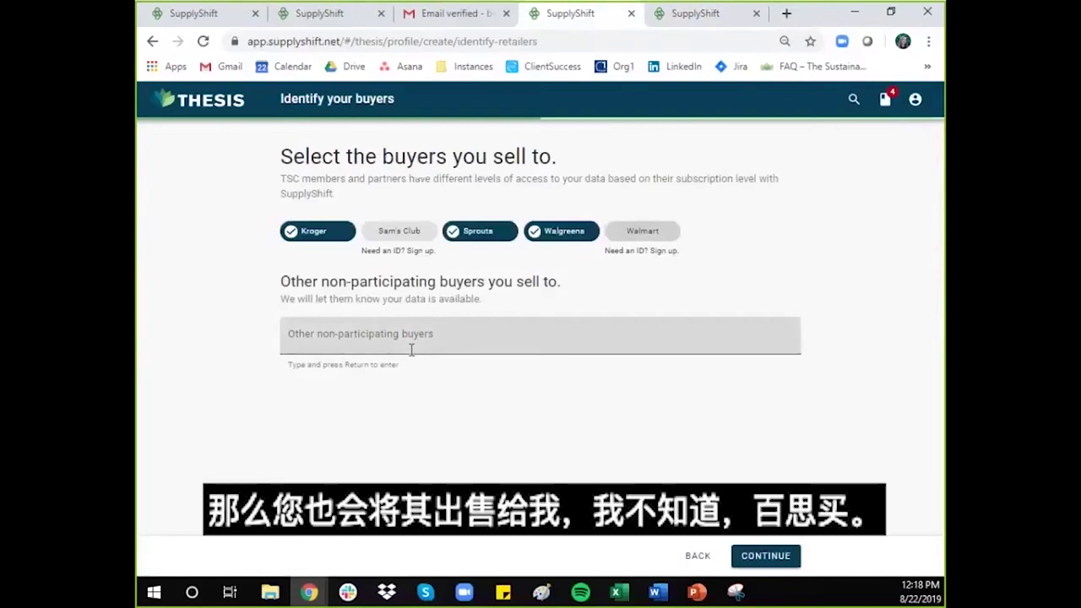
# Step: Create 'Best Buy' as an other non-participating buyer, then remove its chip again
pyautogui.click(411, 349)
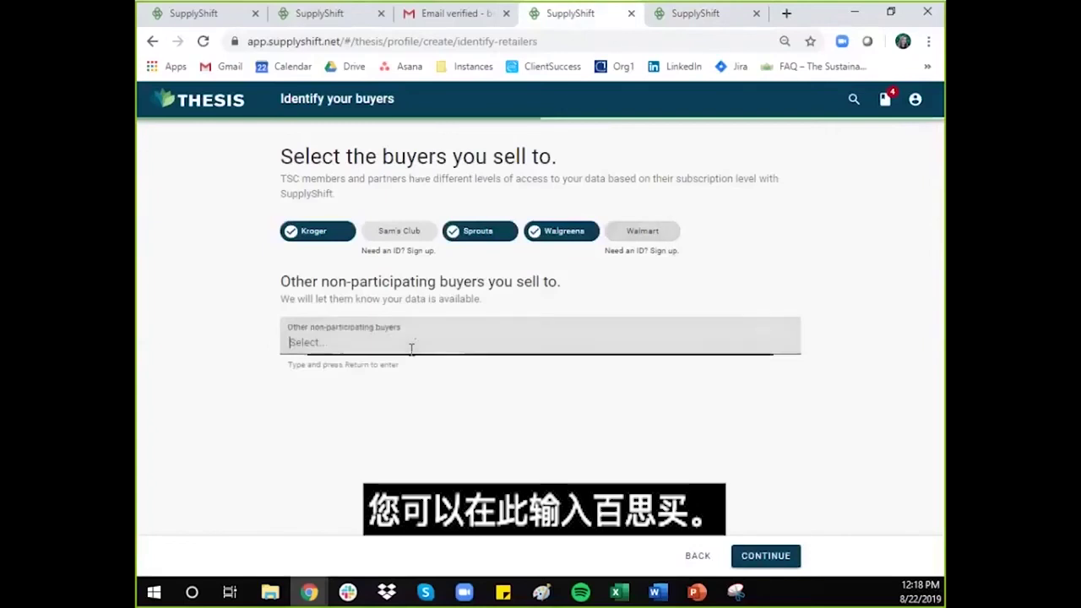
pyautogui.write('Best Buy')
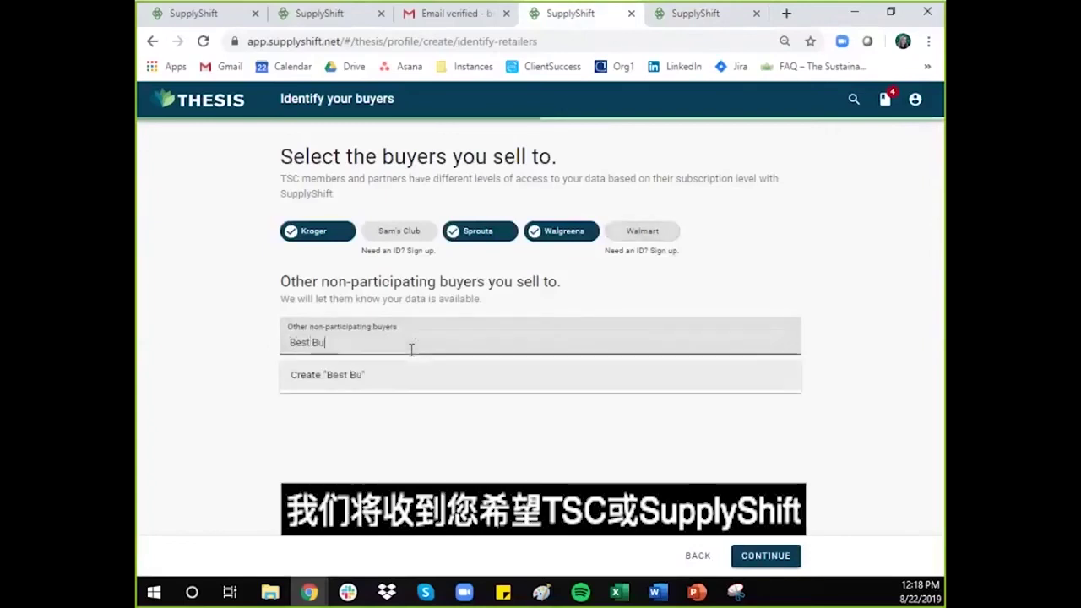
pyautogui.click(356, 381)
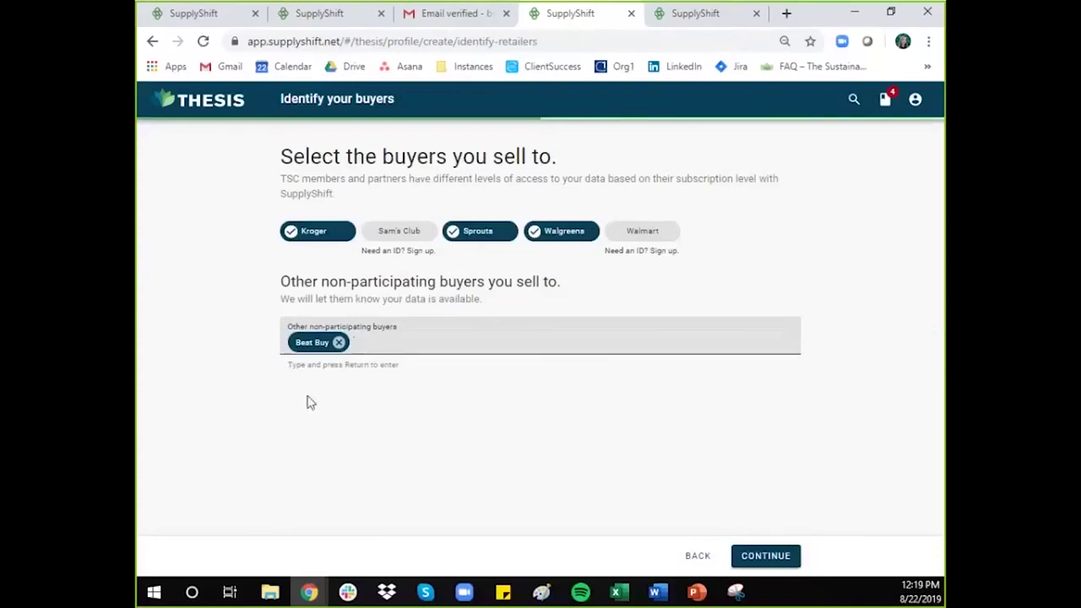
pyautogui.click(339, 342)
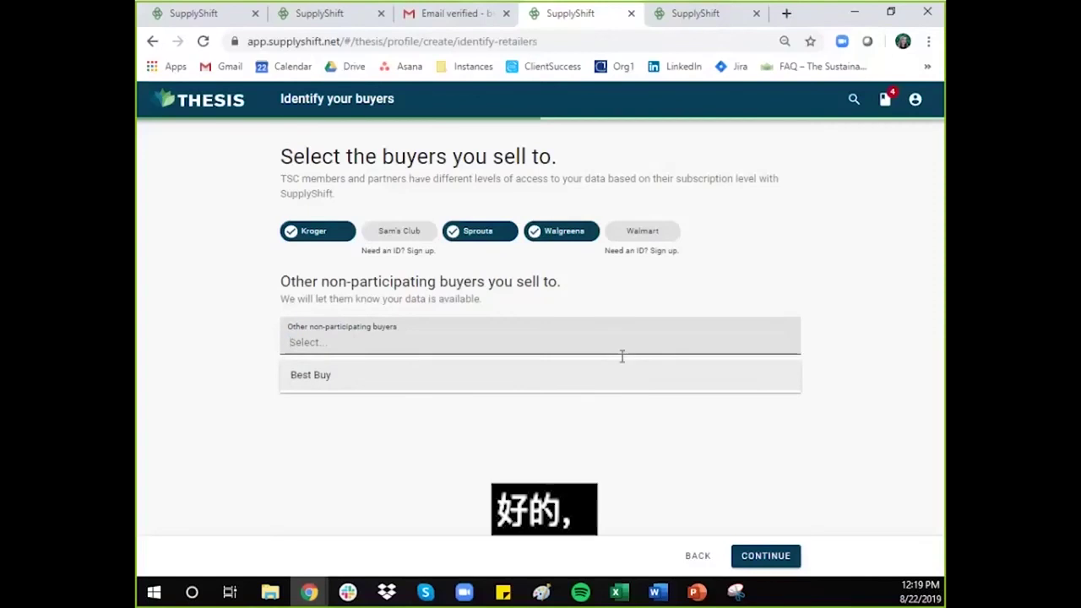
# Step: Link Children's Clothing to Walmart and Sam's Club, and Cucumbers to Walmart, Sprouts and Kroger
pyautogui.click(698, 13)
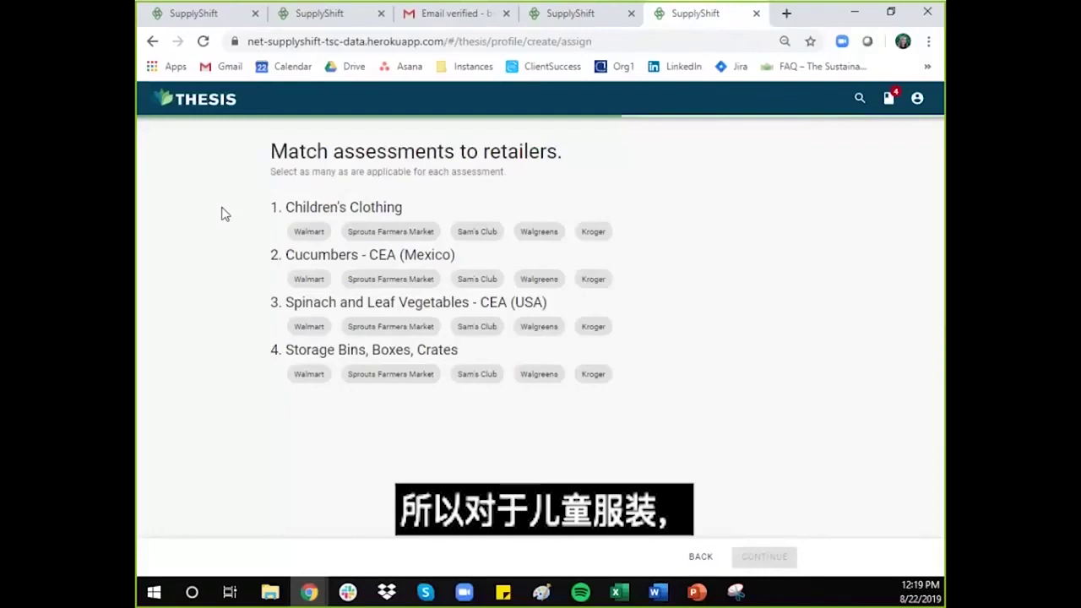
pyautogui.click(306, 235)
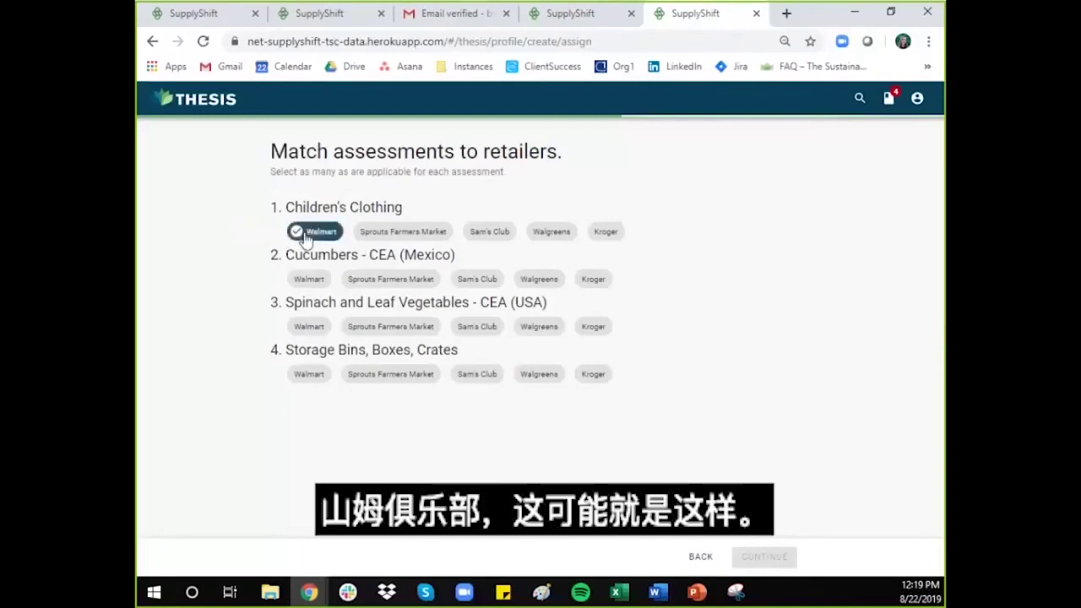
pyautogui.click(480, 236)
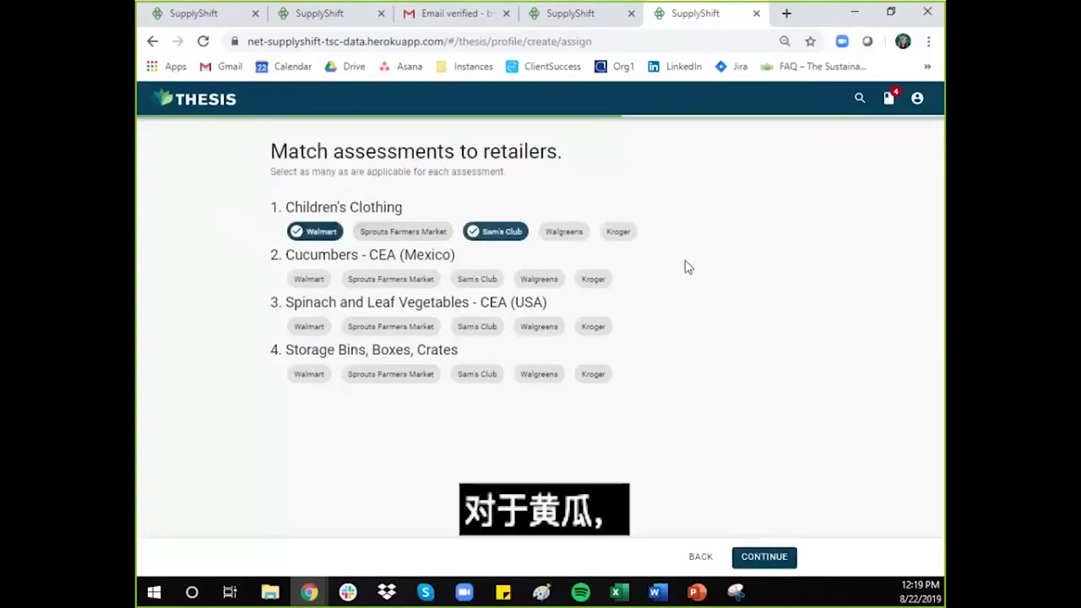
pyautogui.click(304, 280)
pyautogui.click(410, 281)
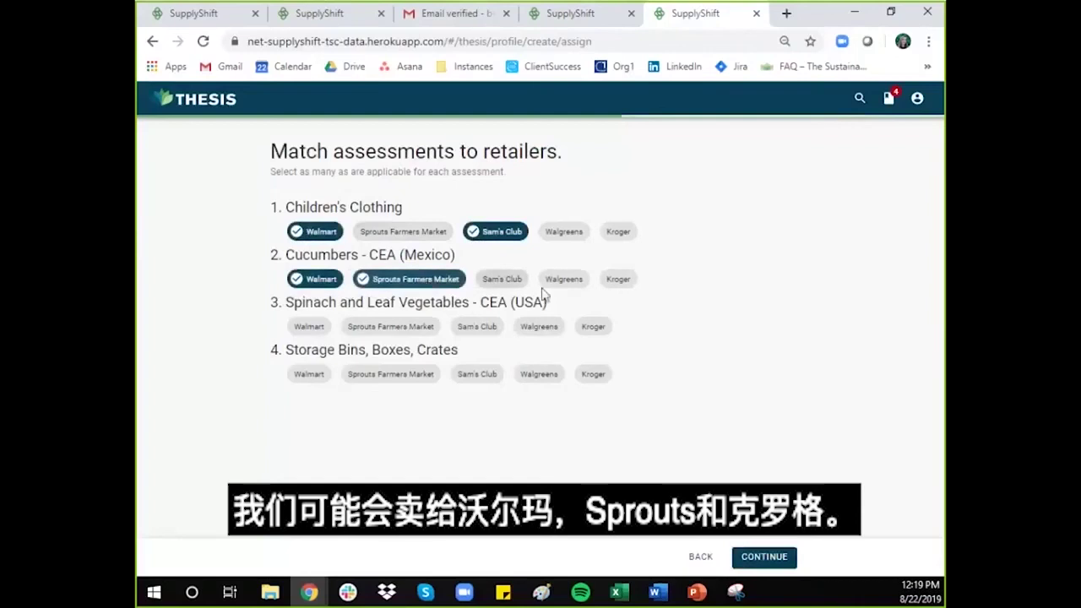
pyautogui.click(623, 279)
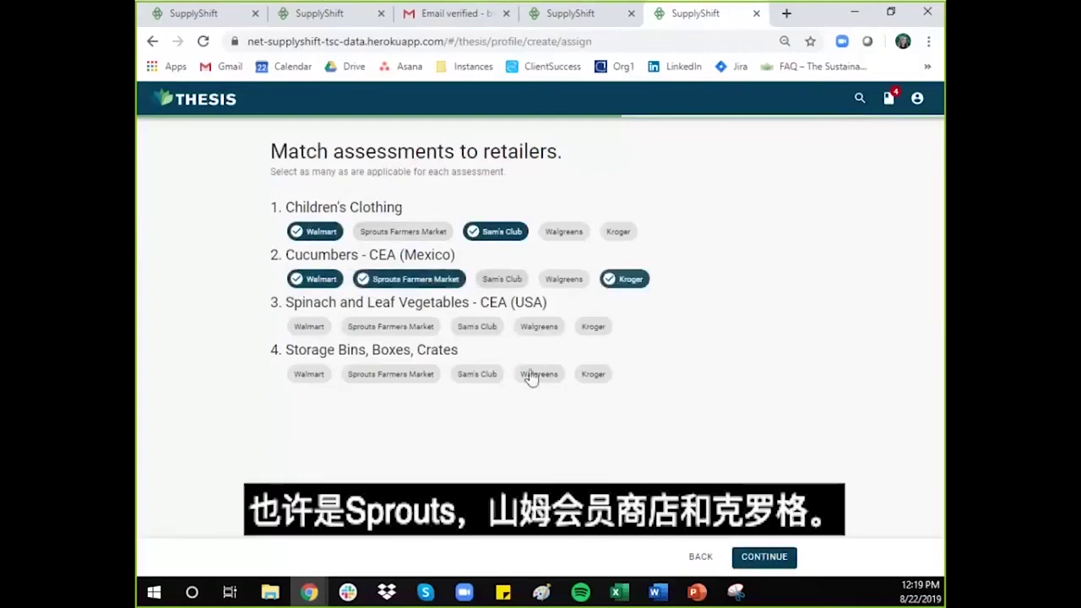
# Step: Link Spinach to Sprouts, Sam's Club, Kroger, and Storage Bins to Walmart, Sam's Club, Walgreens
pyautogui.click(375, 329)
pyautogui.click(493, 330)
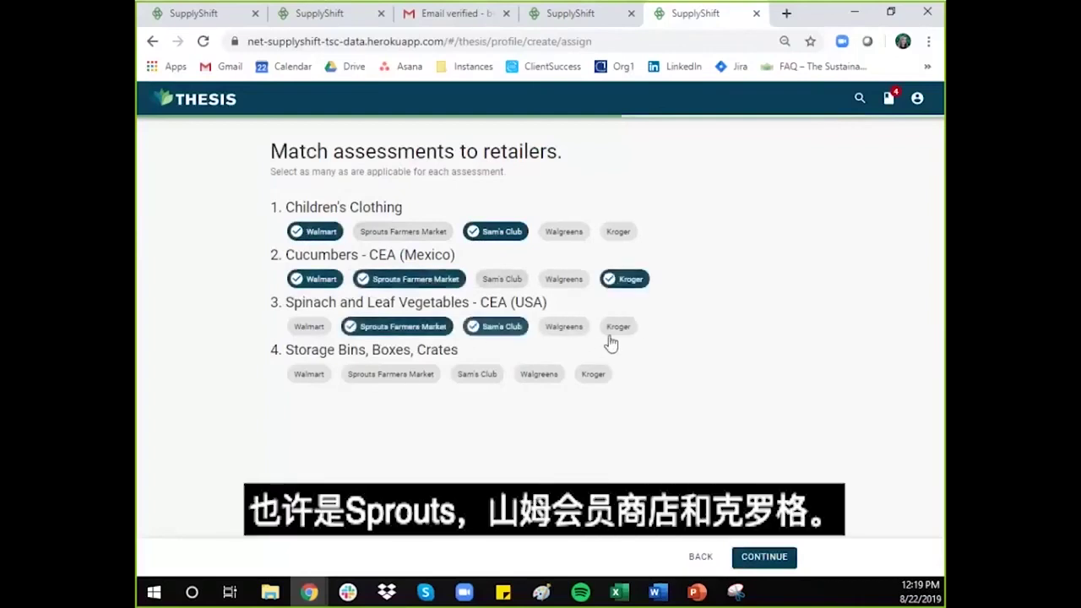
pyautogui.click(617, 331)
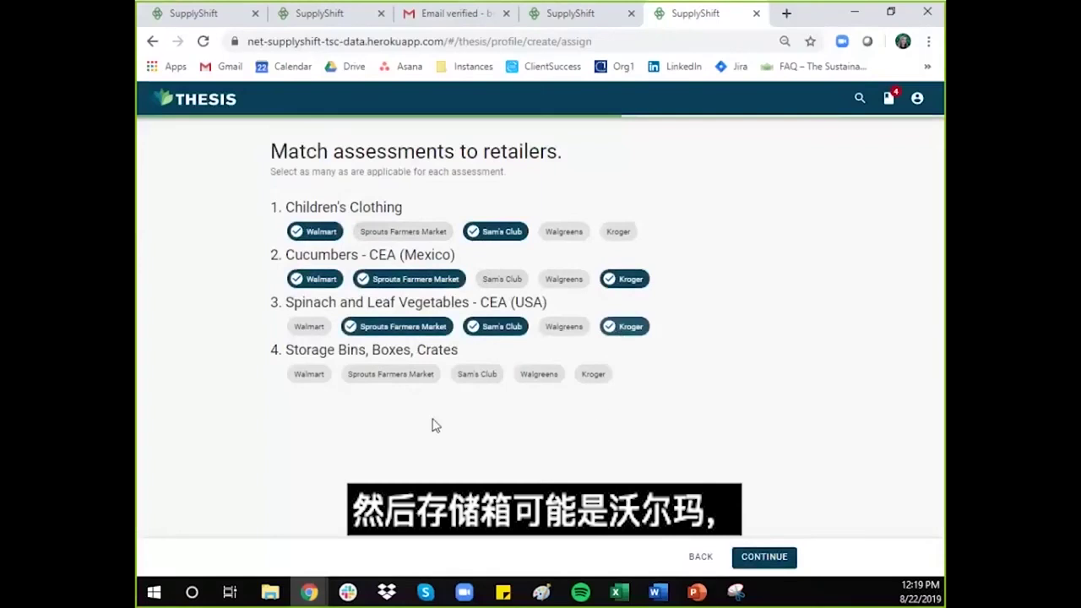
pyautogui.click(311, 372)
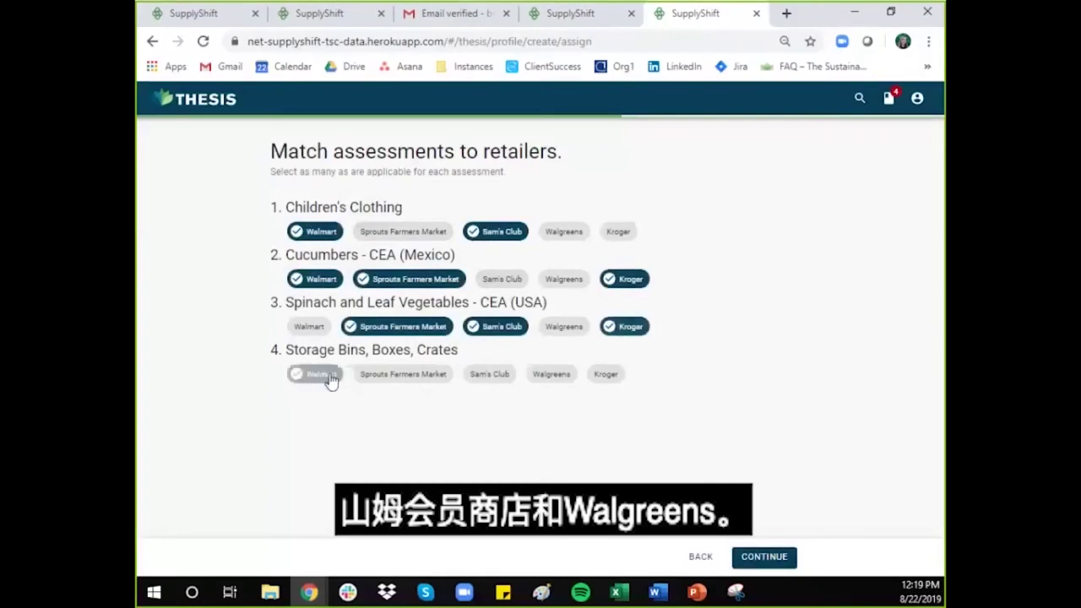
pyautogui.click(488, 377)
pyautogui.click(570, 378)
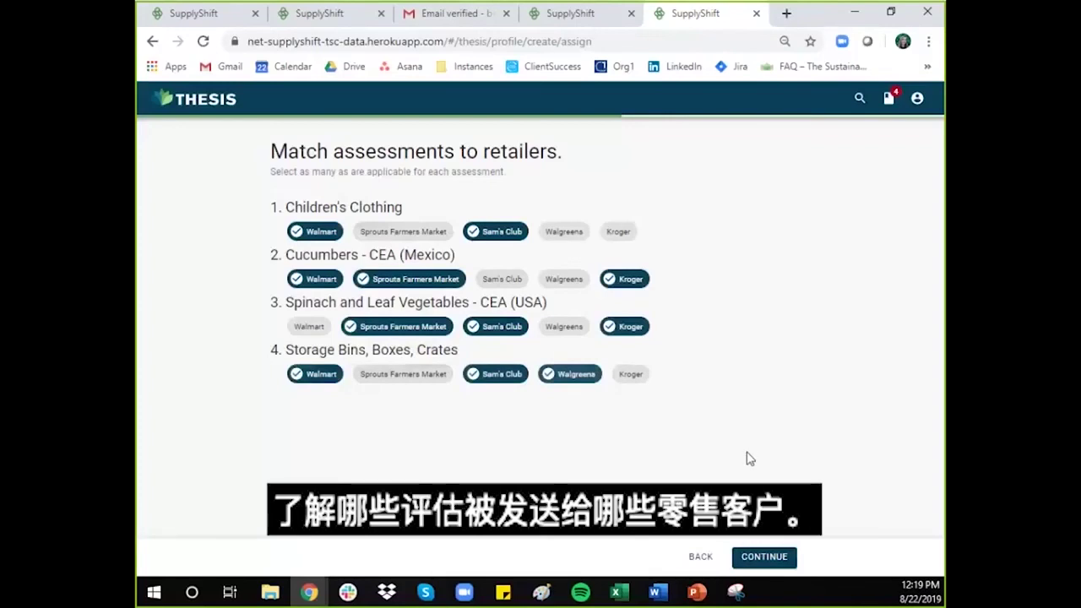
# Step: On company details, enter the street address and city, and set the country to United States
pyautogui.click(777, 558)
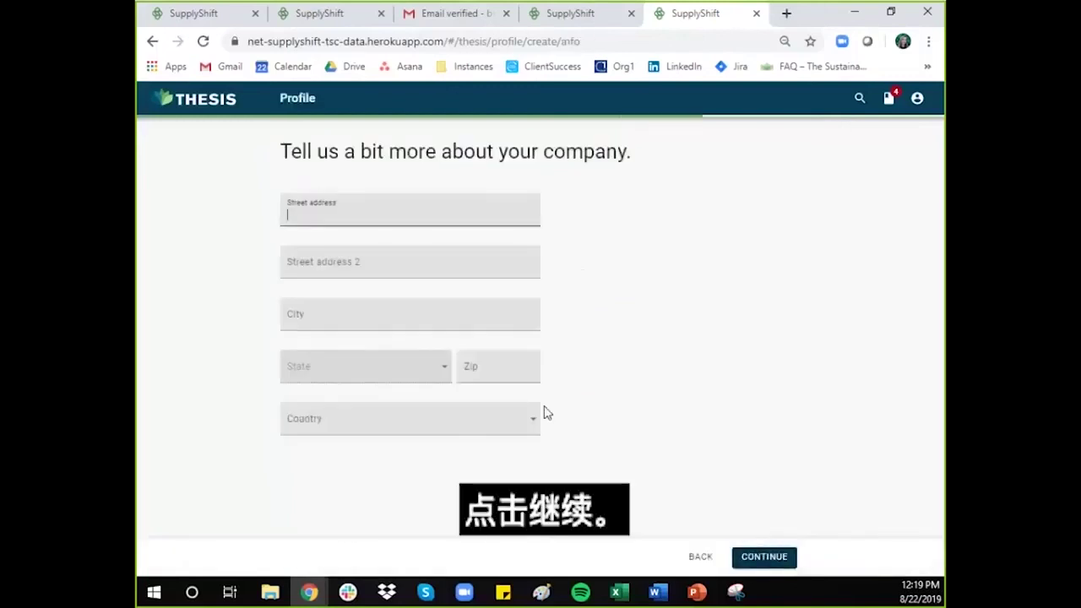
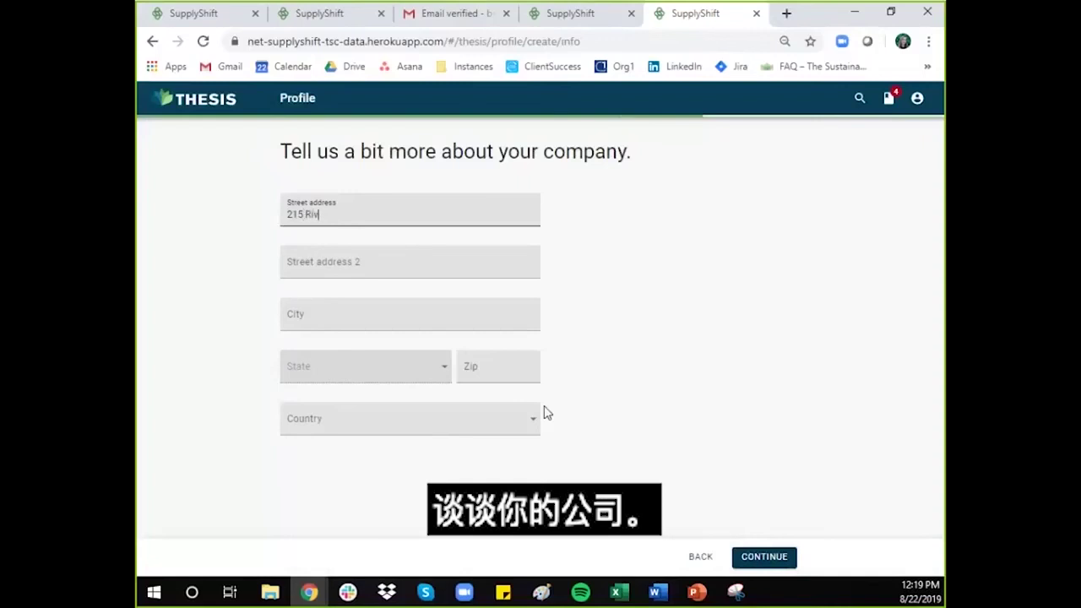
pyautogui.press('Tab')
pyautogui.press('Tab')
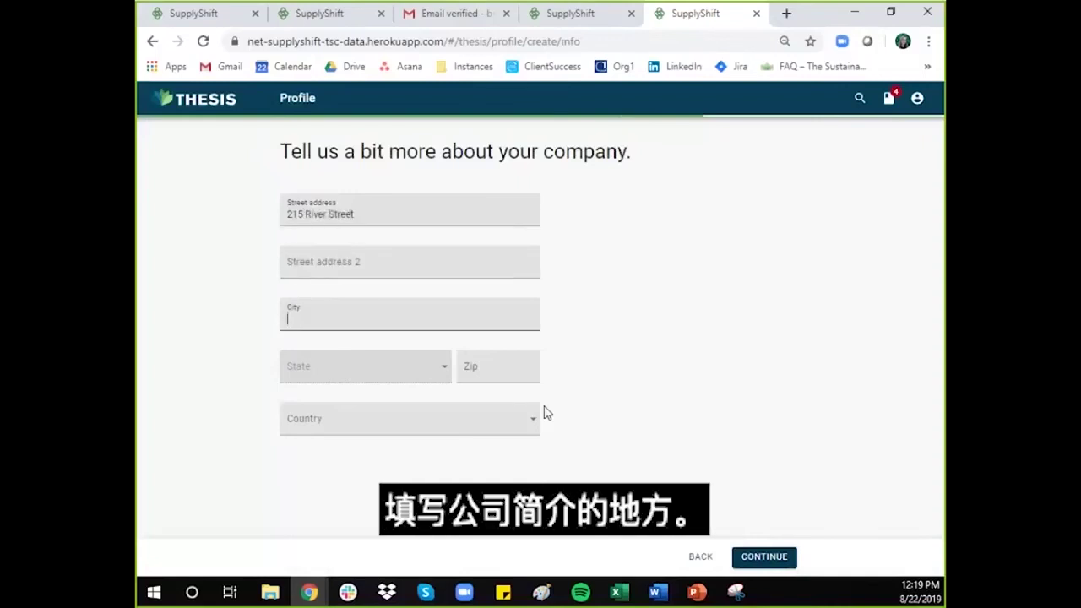
pyautogui.write('Santa Cruz')
pyautogui.click(511, 437)
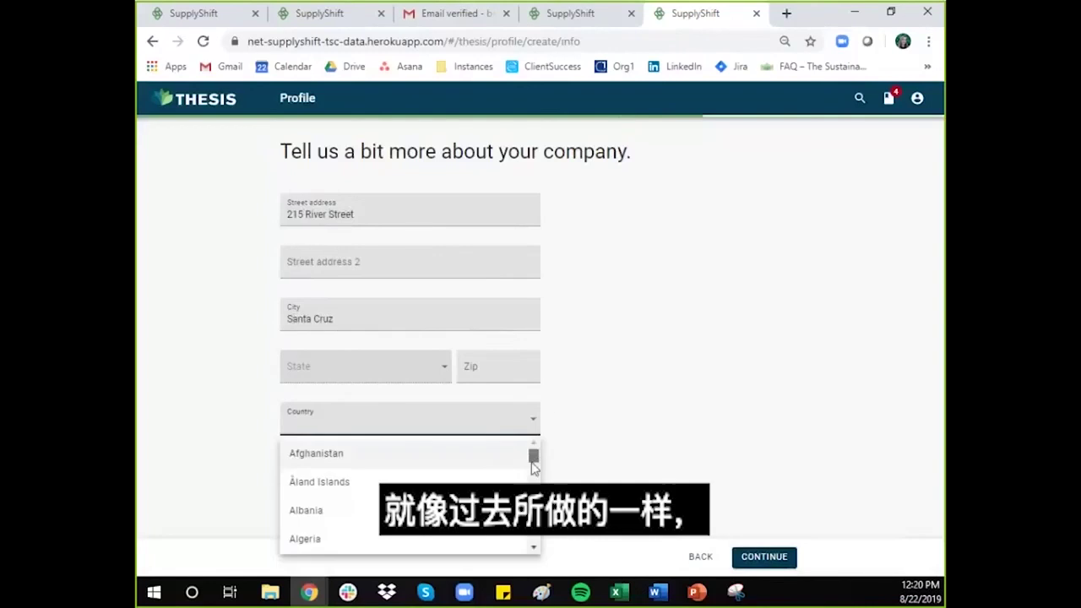
pyautogui.moveTo(529, 452); pyautogui.dragTo(534, 540)
pyautogui.scroll(4, 321, 480)
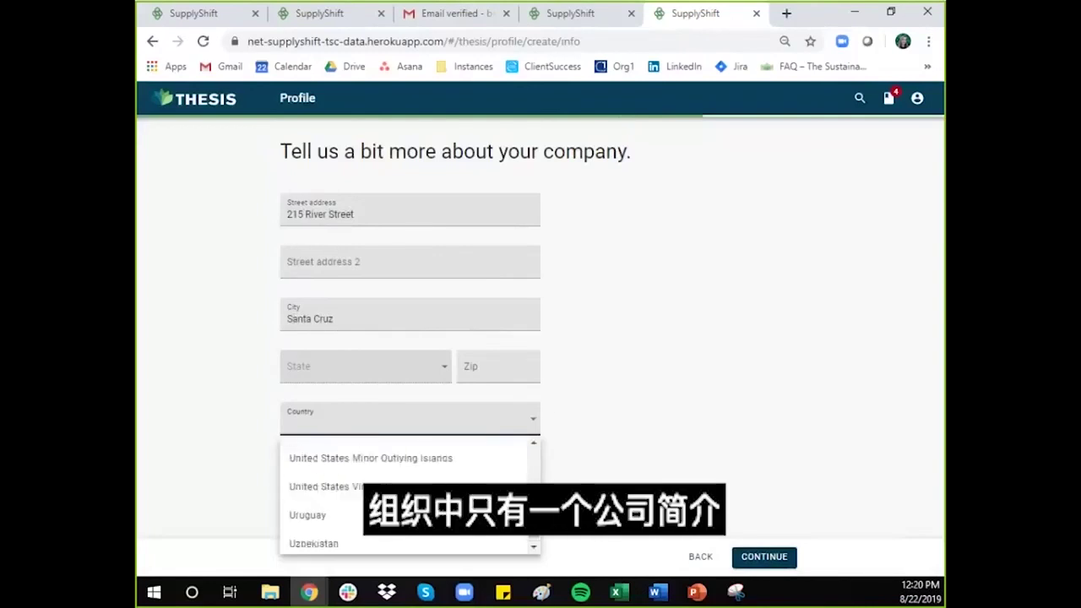
pyautogui.click(321, 480)
# Step: Enter the company zip code, choose California as the state, and submit the details
pyautogui.click(487, 365)
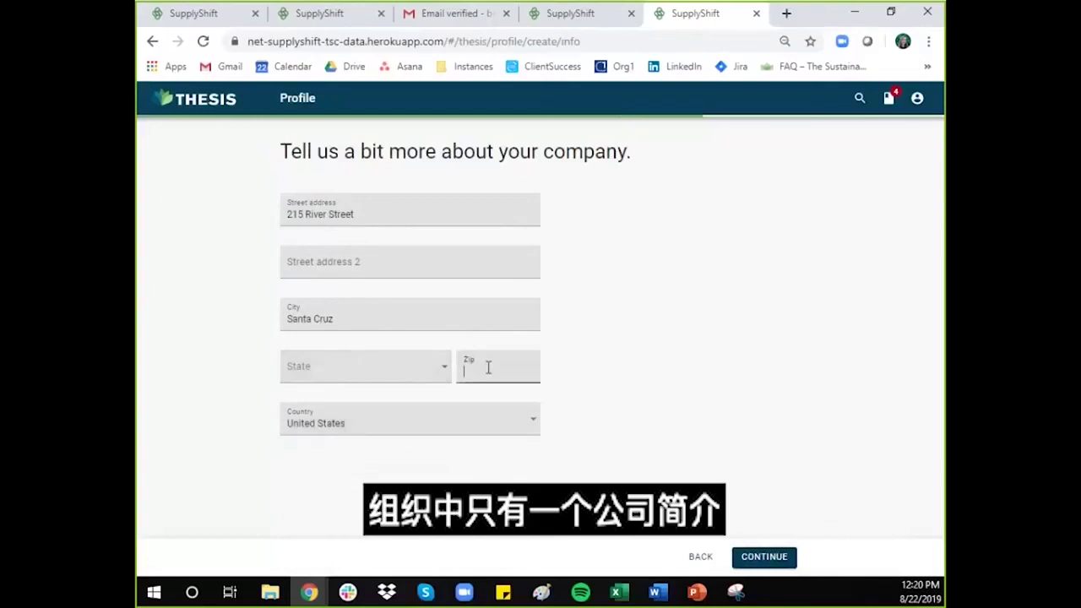
pyautogui.write('95060')
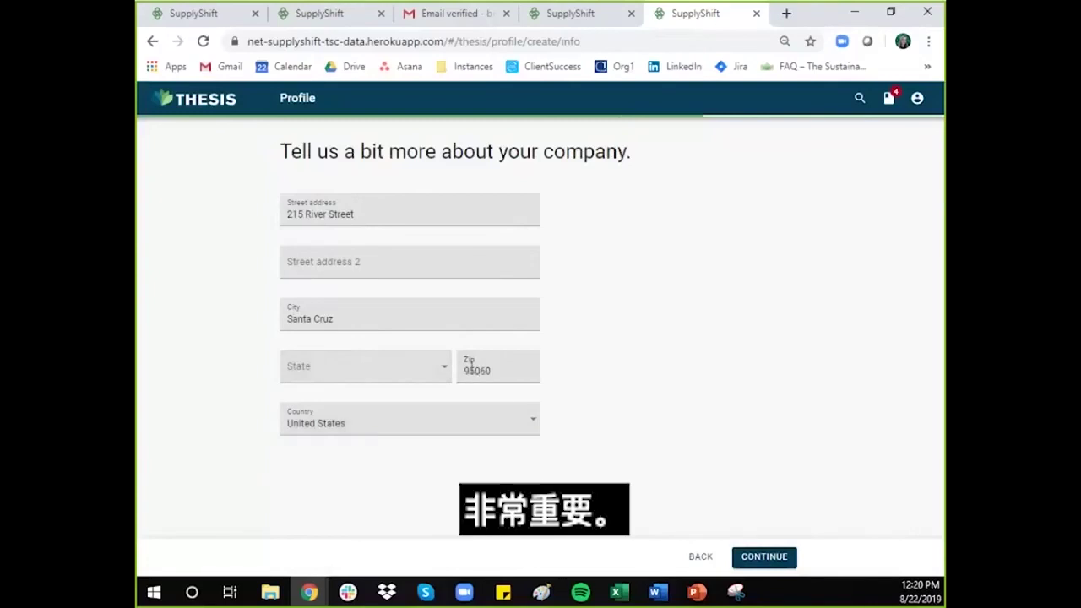
pyautogui.click(403, 380)
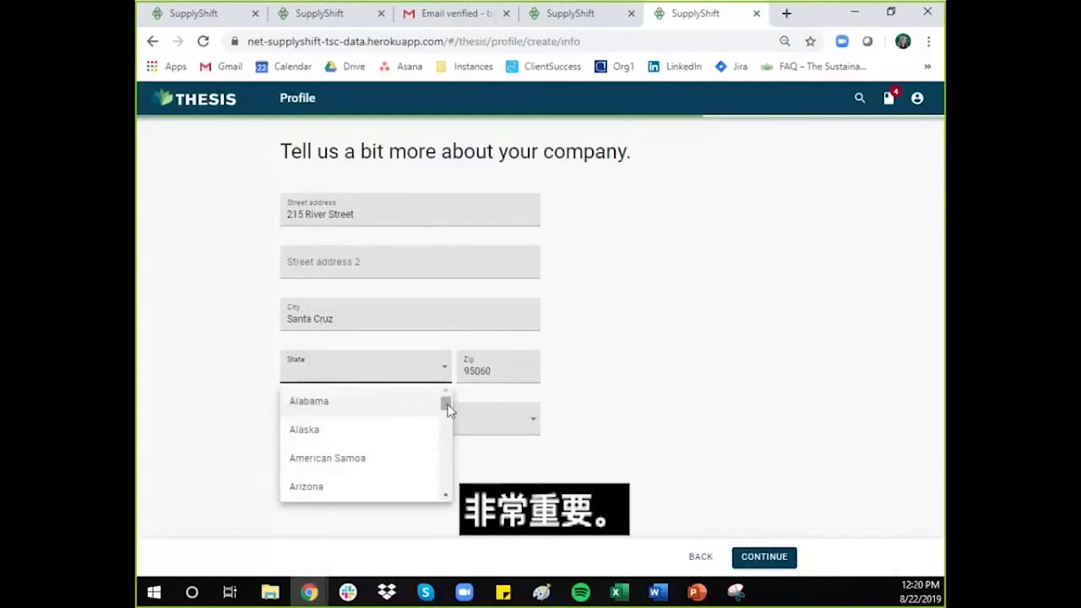
pyautogui.moveTo(445, 403); pyautogui.dragTo(446, 410)
pyautogui.click(357, 424)
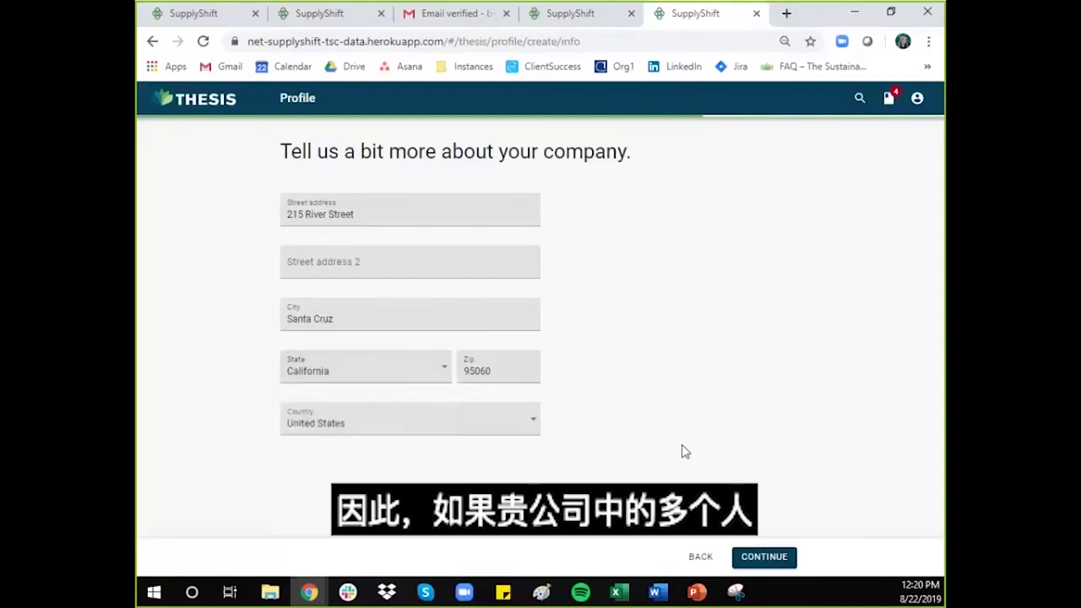
pyautogui.click(764, 559)
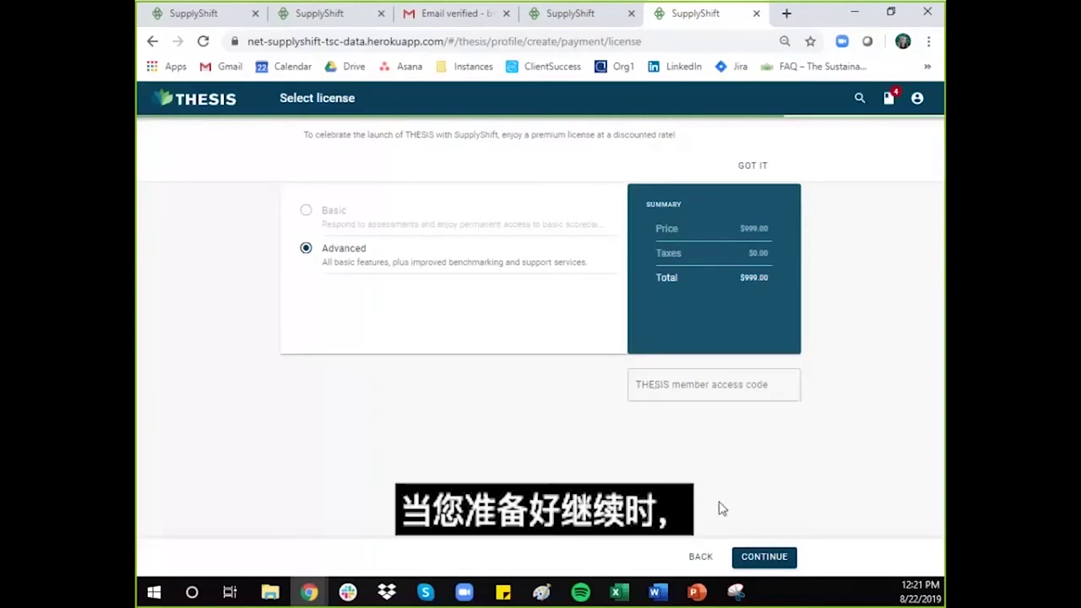
# Step: Accept the Advanced license at $999.00 and continue to payment
pyautogui.click(766, 568)
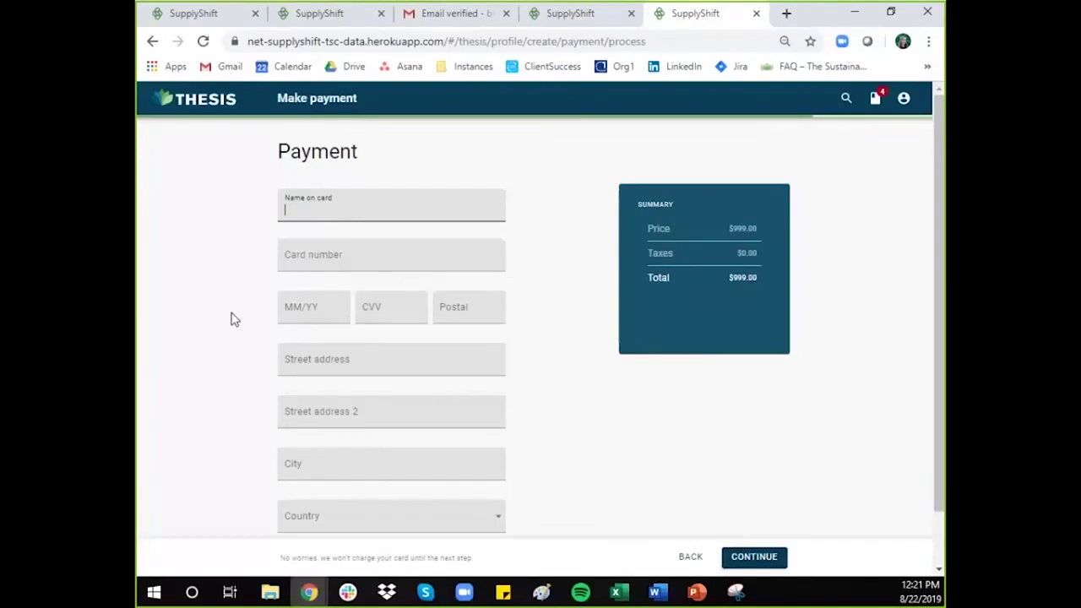
# Step: Enter the cardholder's name, card number, expiry date and security code
pyautogui.write('Jane Smith')
pyautogui.press('Tab')
pyautogui.write('424')
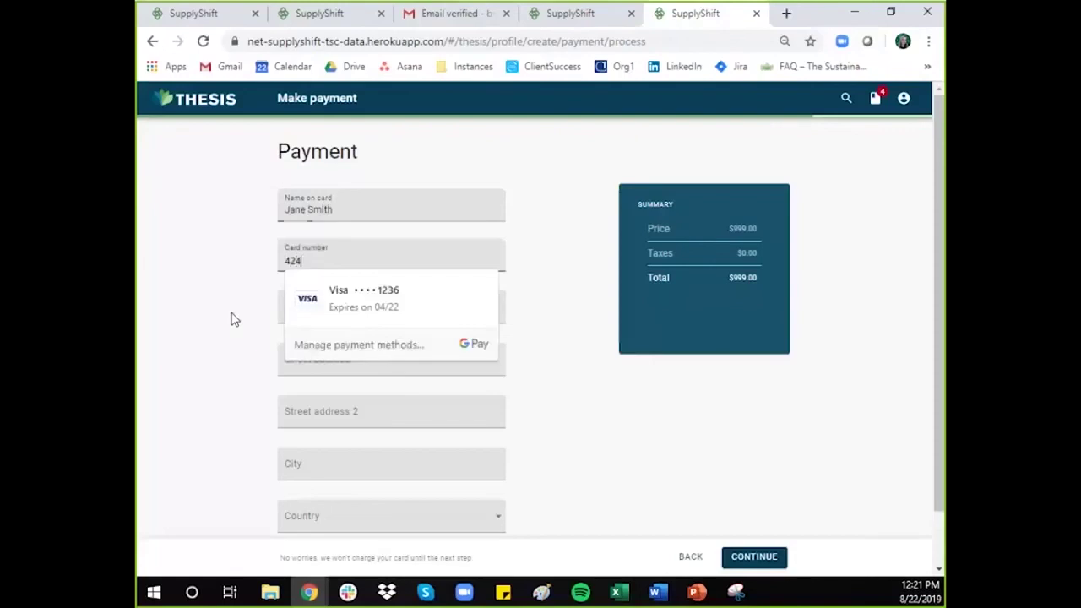
pyautogui.write('2 4242 4242 4242')
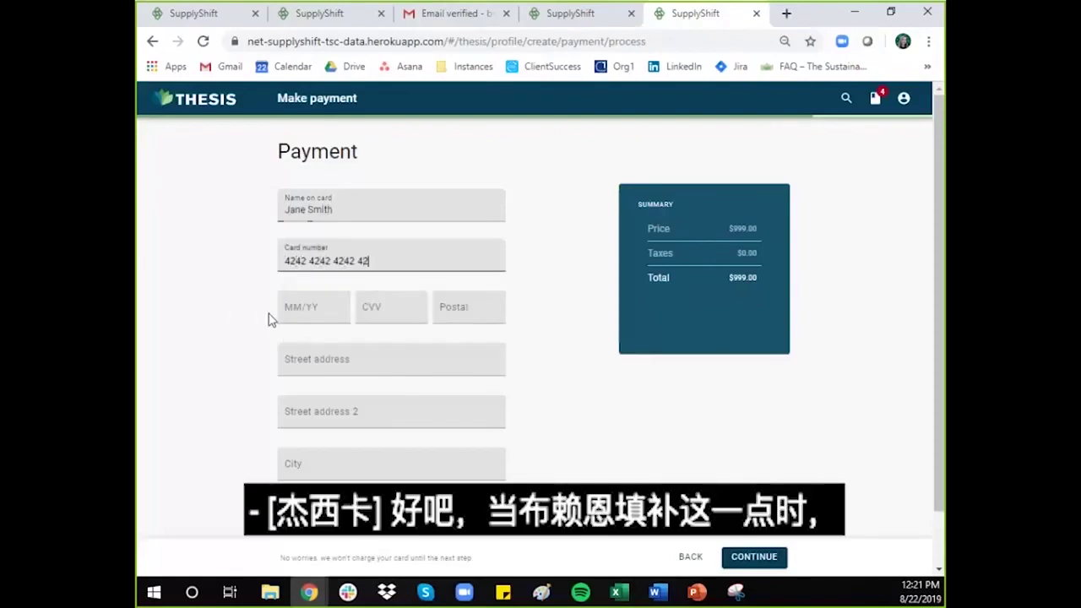
pyautogui.click(314, 310)
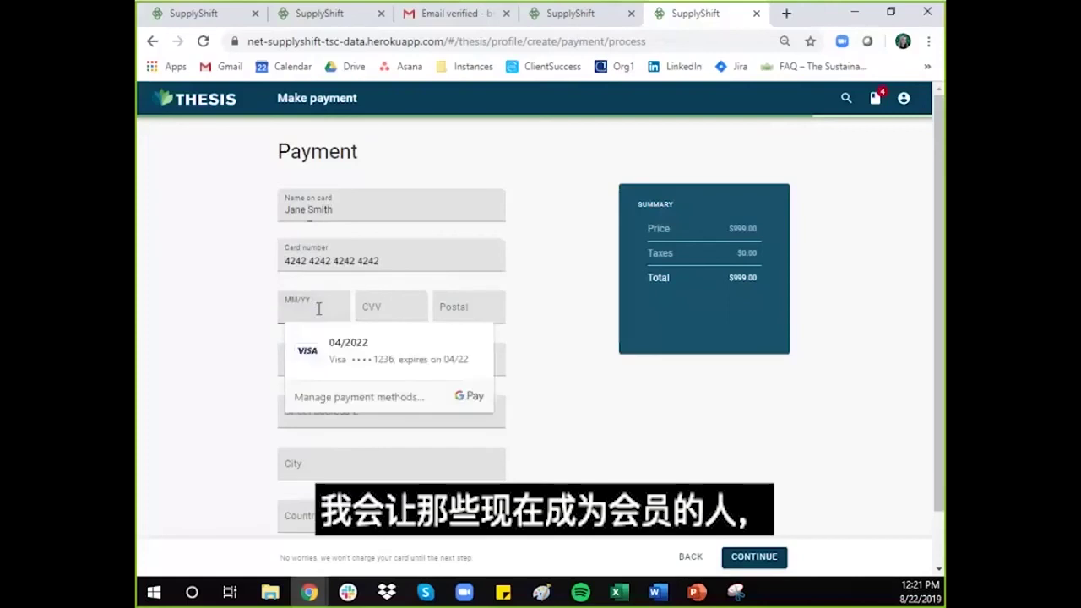
pyautogui.write('08 / ')
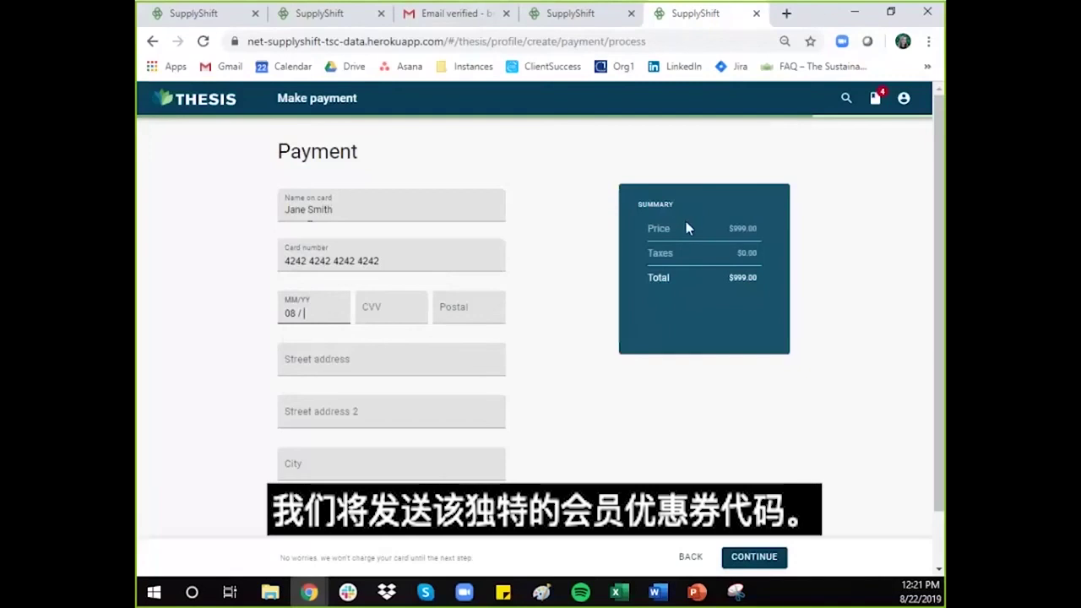
pyautogui.write('22')
pyautogui.click(376, 308)
pyautogui.write('123')
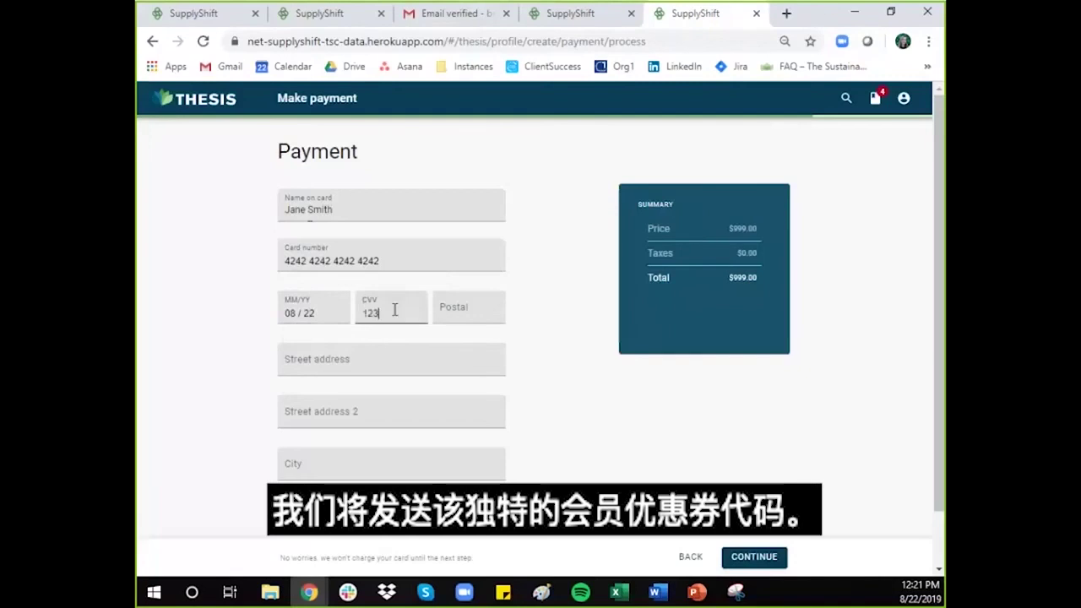
# Step: Fill in the billing postal code, street address and city
pyautogui.click(447, 309)
pyautogui.write('9806')
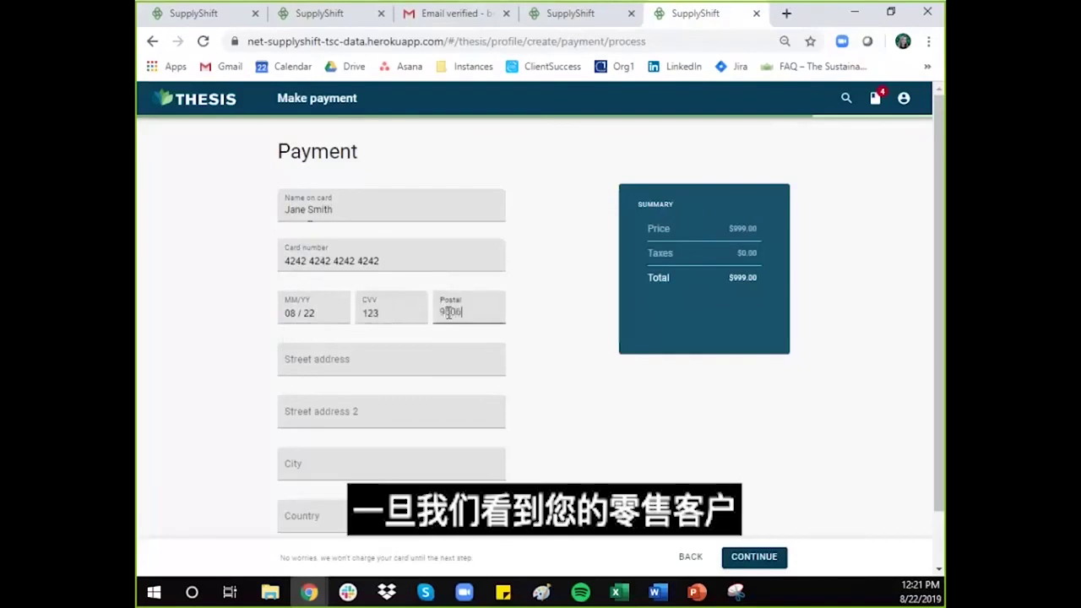
pyautogui.write('0')
pyautogui.click(403, 369)
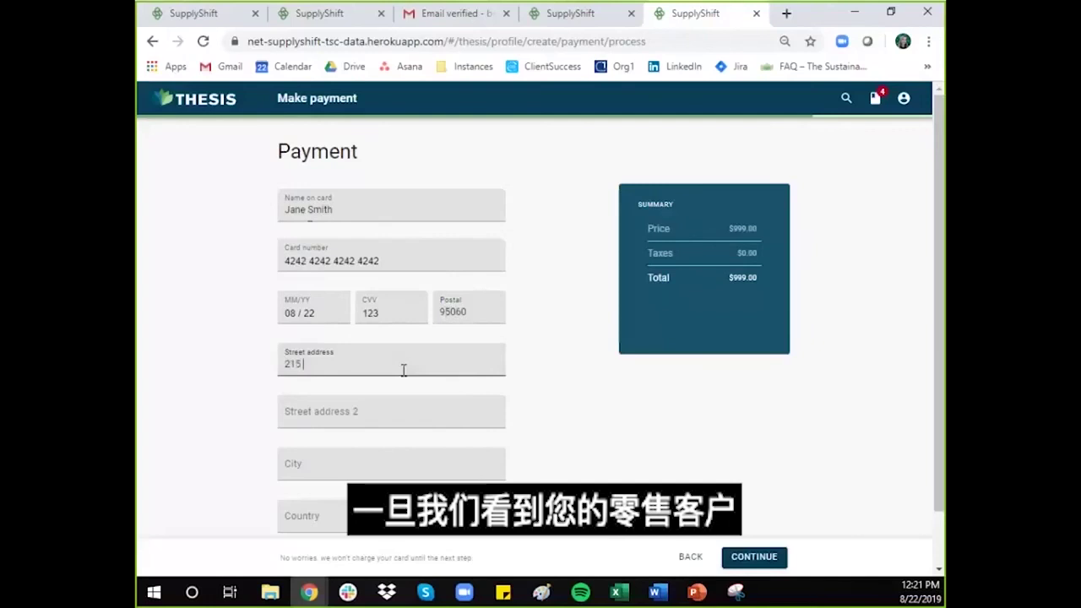
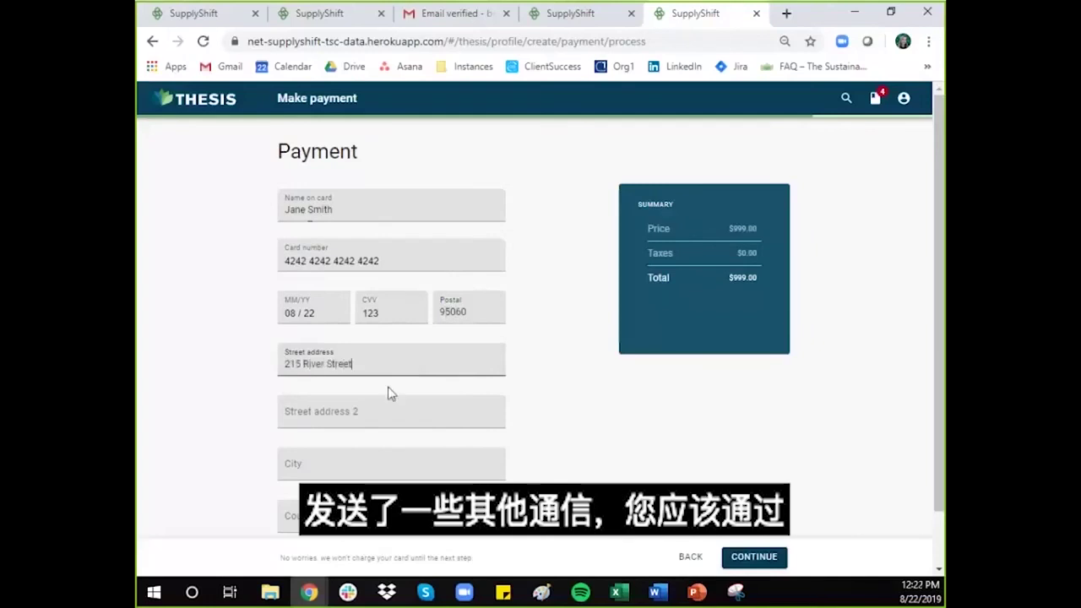
pyautogui.click(333, 466)
pyautogui.write('Santa Cr')
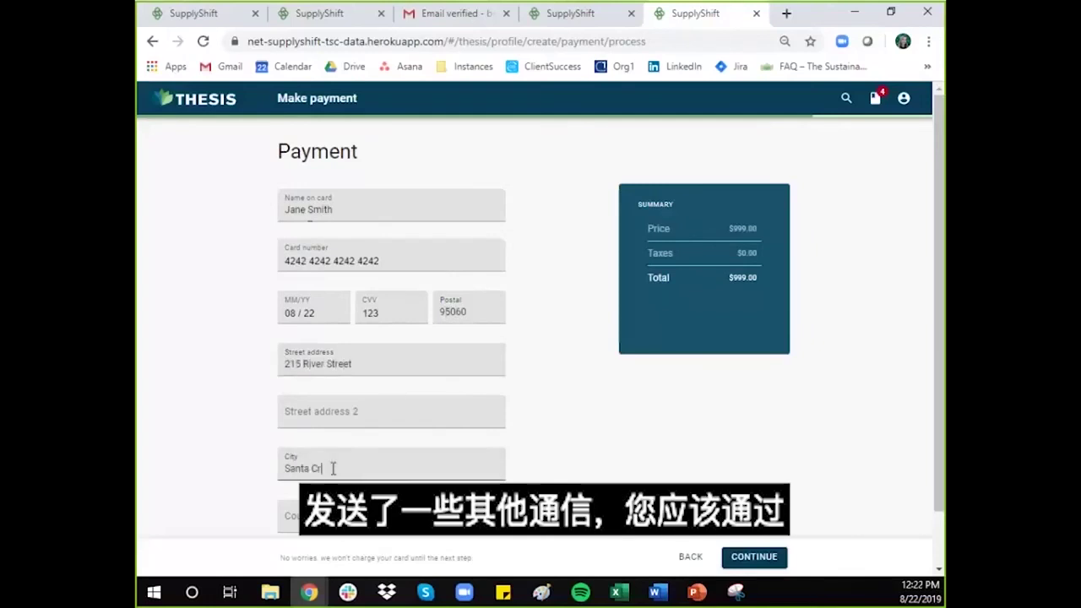
pyautogui.write('uz')
# Step: Set the billing country to United States and the state to California
pyautogui.scroll(-1, 379, 405)
pyautogui.click(369, 458)
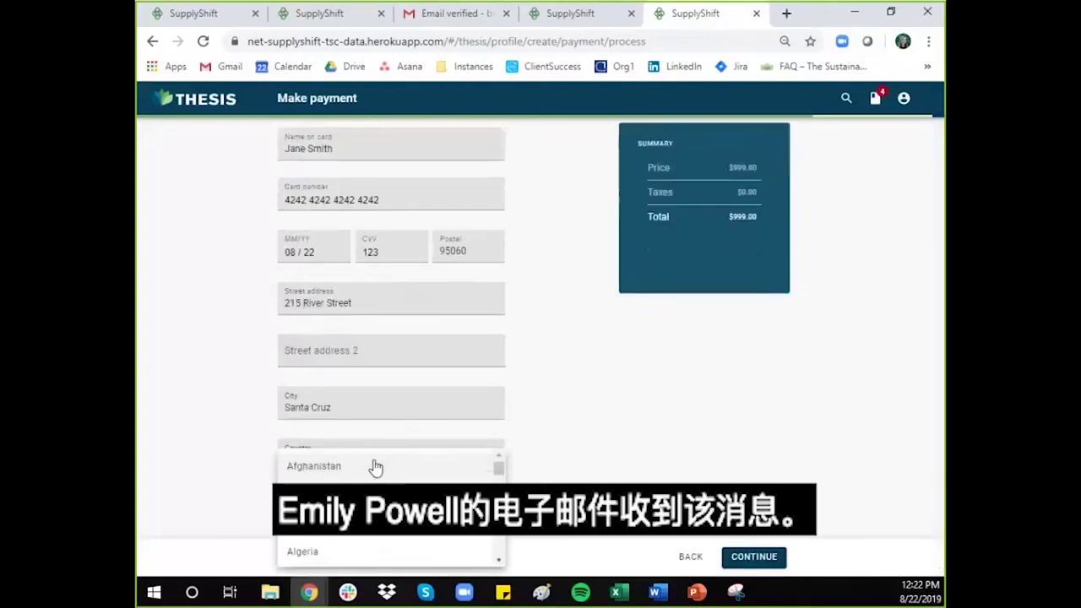
pyautogui.scroll(-20, 376, 468)
pyautogui.scroll(1, 376, 468)
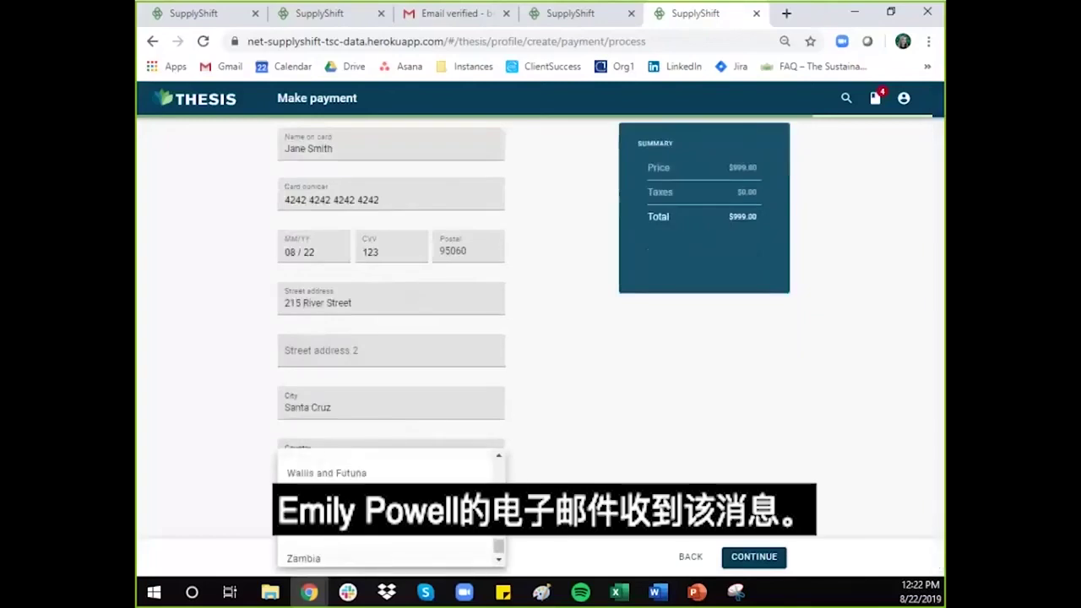
pyautogui.scroll(3, 338, 507)
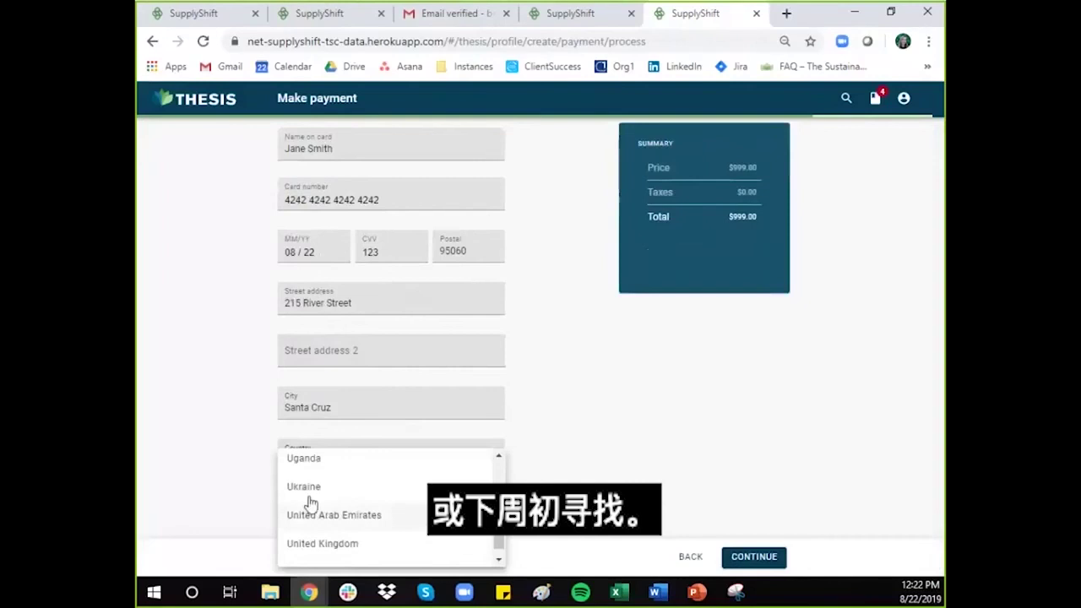
pyautogui.scroll(-1, 311, 503)
pyautogui.click(338, 493)
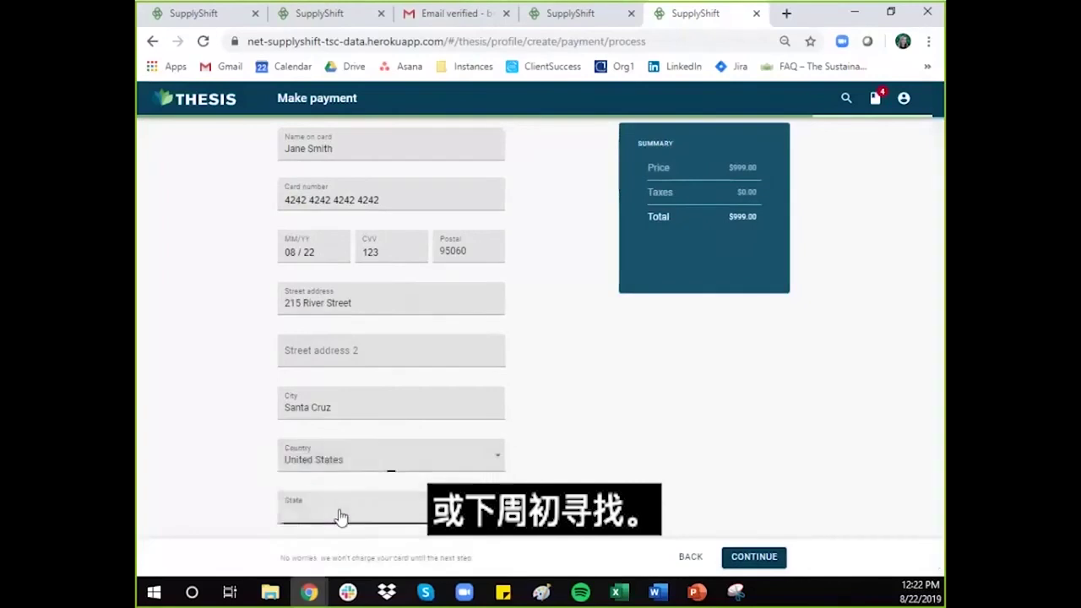
pyautogui.click(340, 517)
pyautogui.scroll(-3, 425, 512)
pyautogui.click(317, 463)
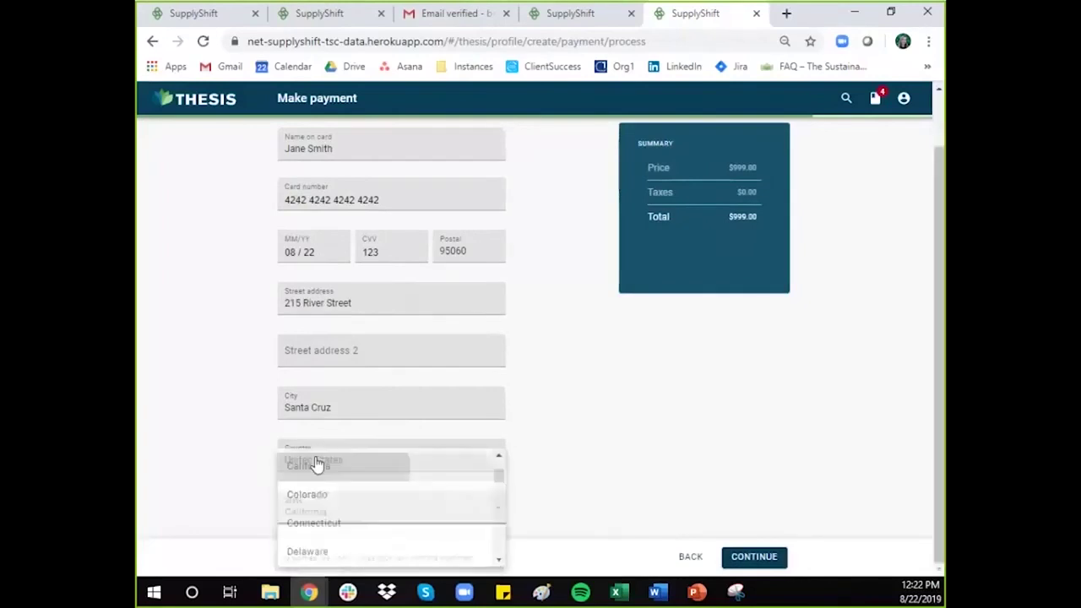
# Step: Submit the payment details, accept the Sustainability Consortium and SupplyShift agreements, and pay
pyautogui.click(754, 557)
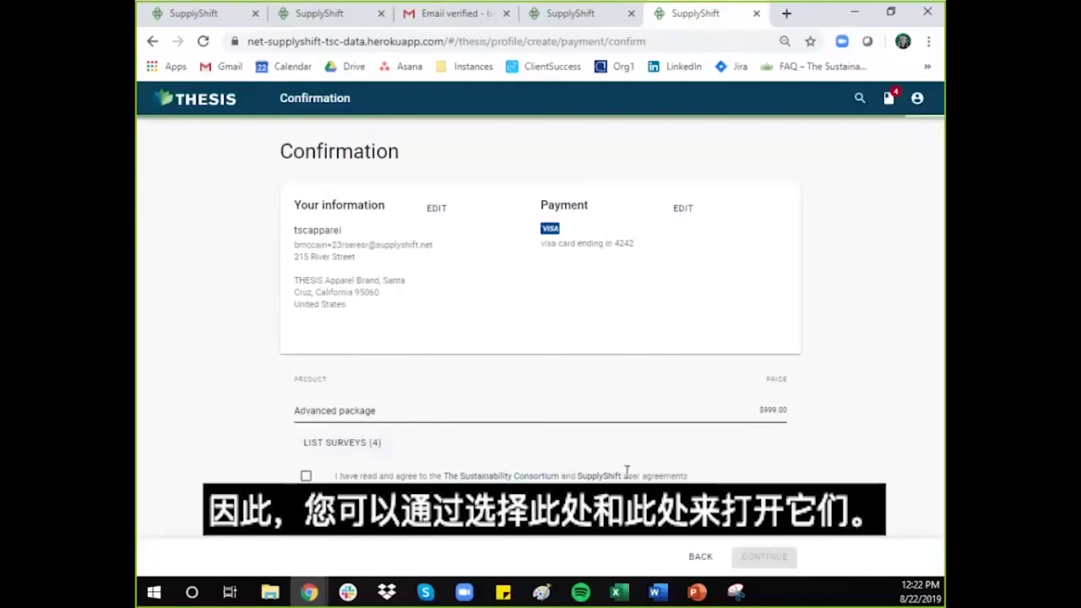
pyautogui.click(306, 479)
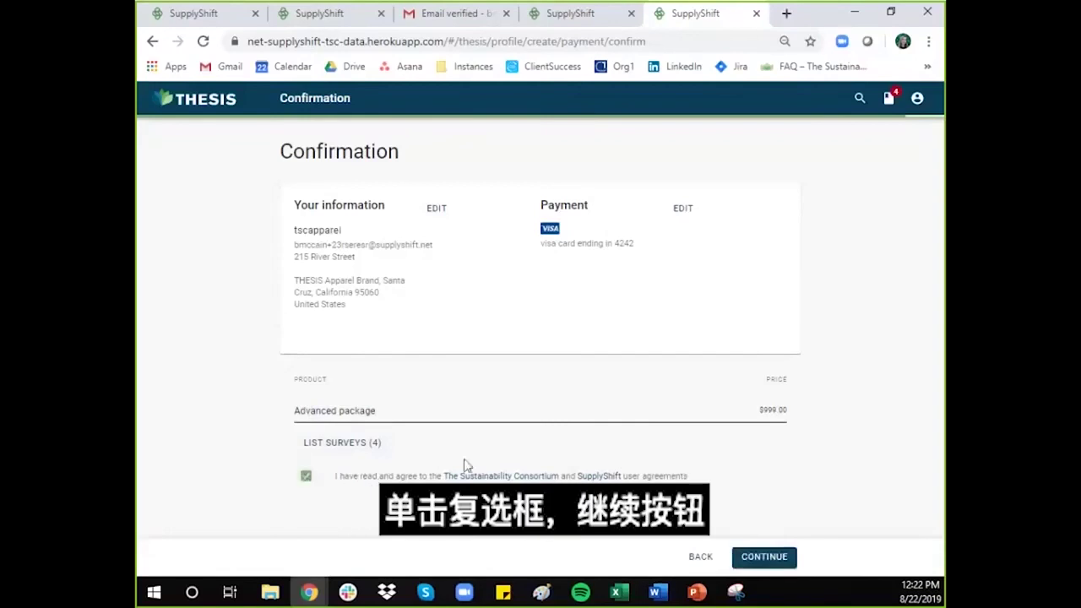
pyautogui.click(774, 561)
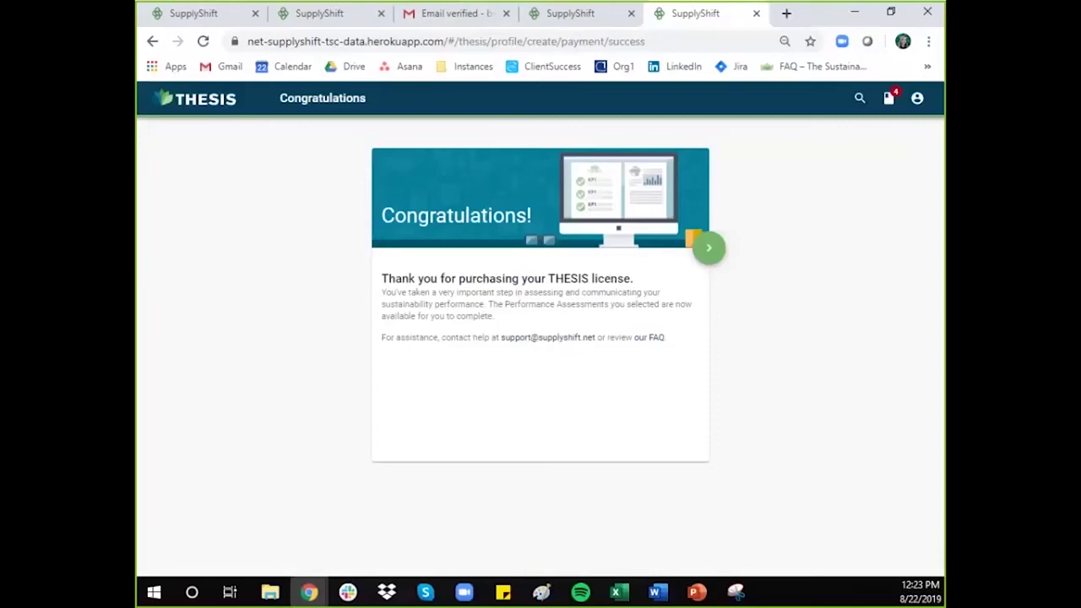
# Step: Continue to the Dashboard and step through the welcome tour's tips until dismissing it with GOT IT
pyautogui.click(718, 254)
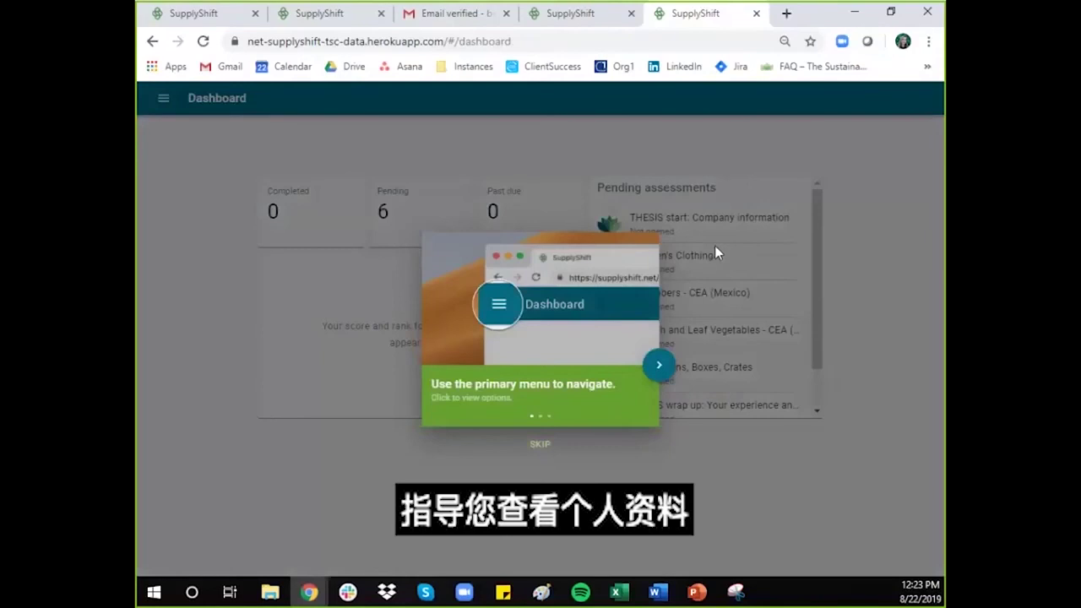
pyautogui.click(659, 368)
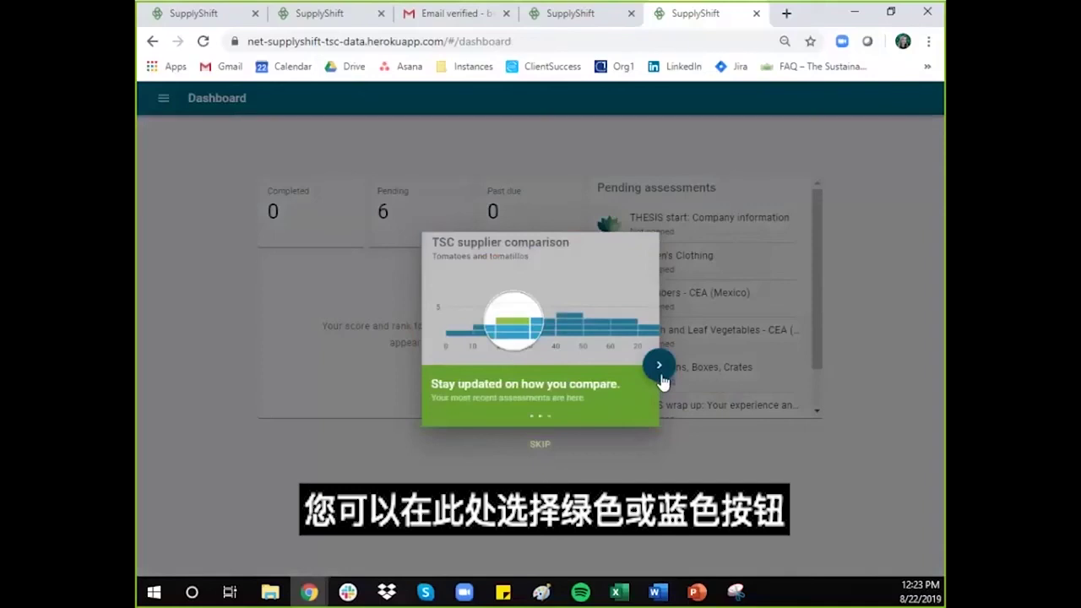
pyautogui.click(663, 380)
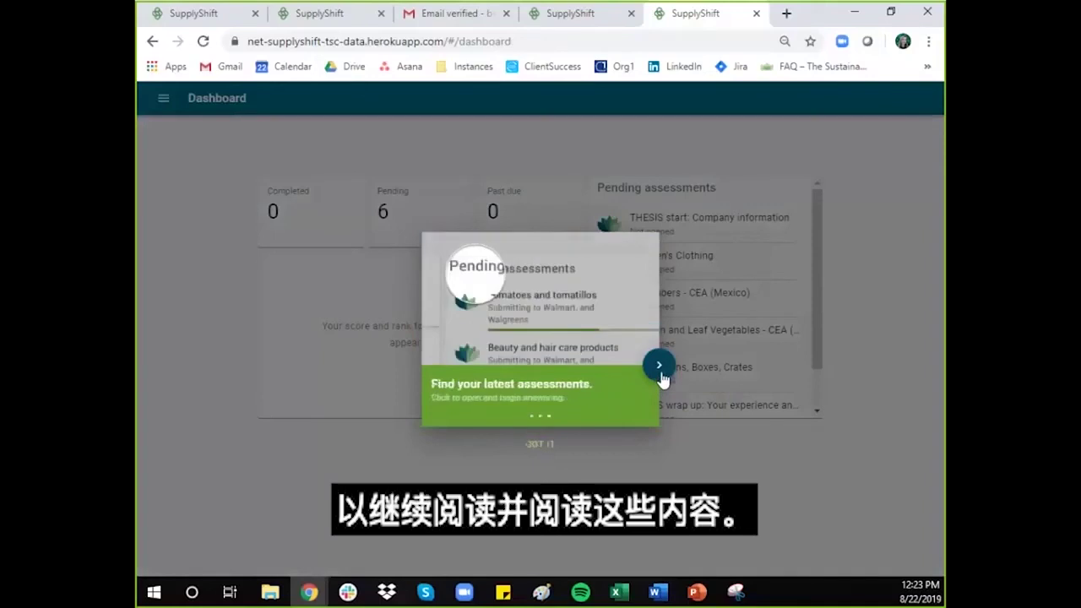
pyautogui.click(538, 445)
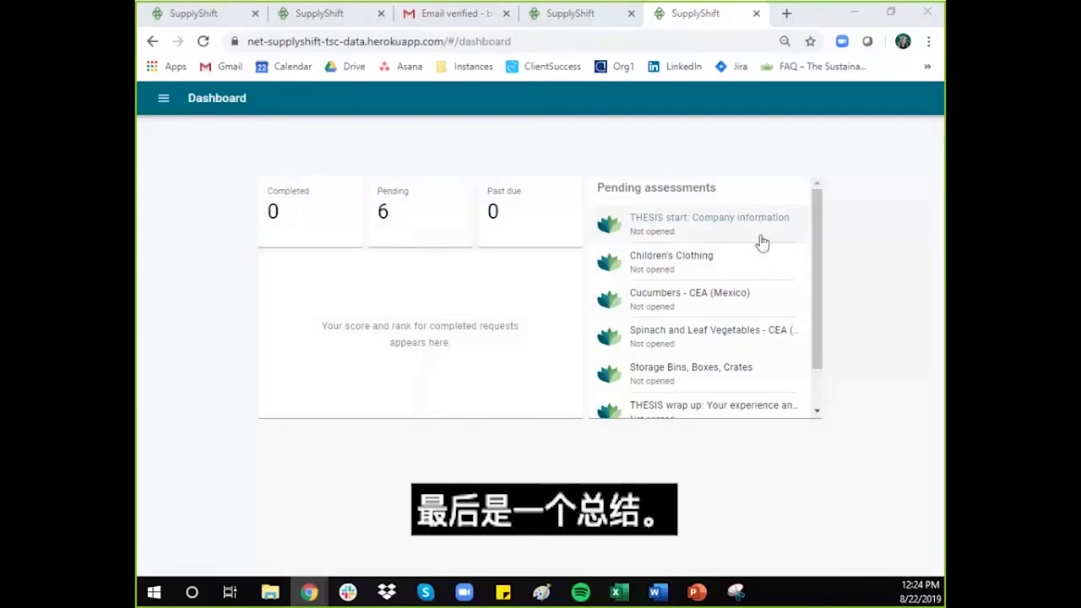
pyautogui.scroll(-2, 739, 295)
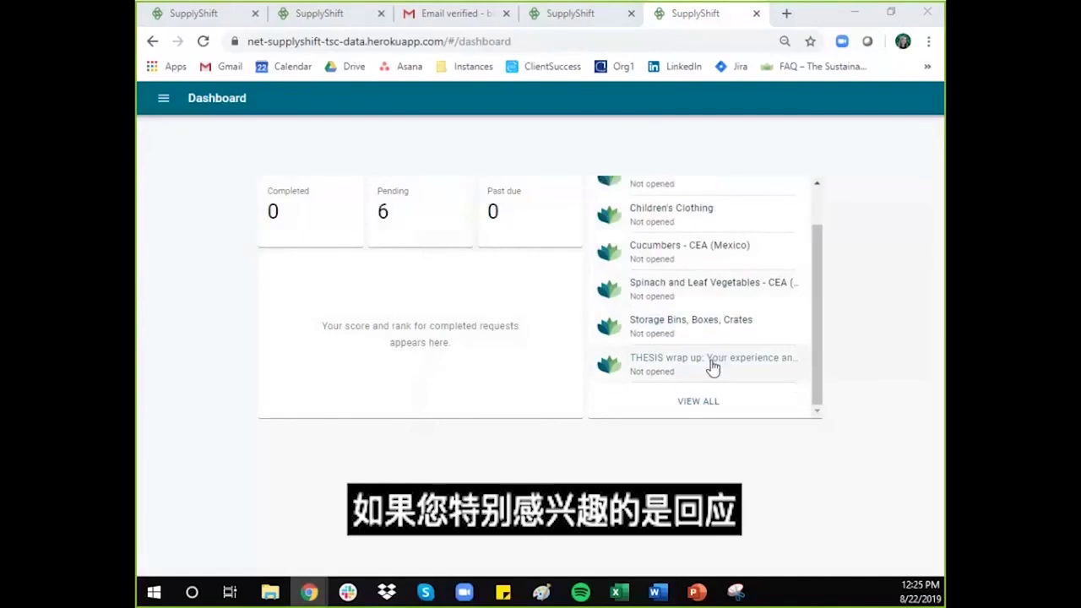
pyautogui.scroll(1, 714, 366)
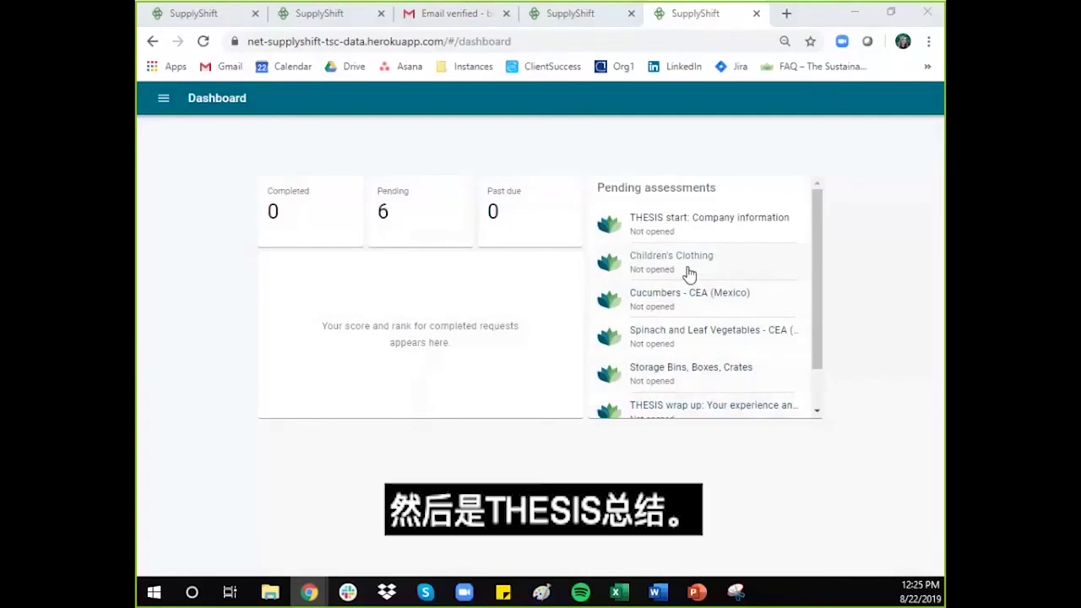
pyautogui.scroll(-1, 688, 273)
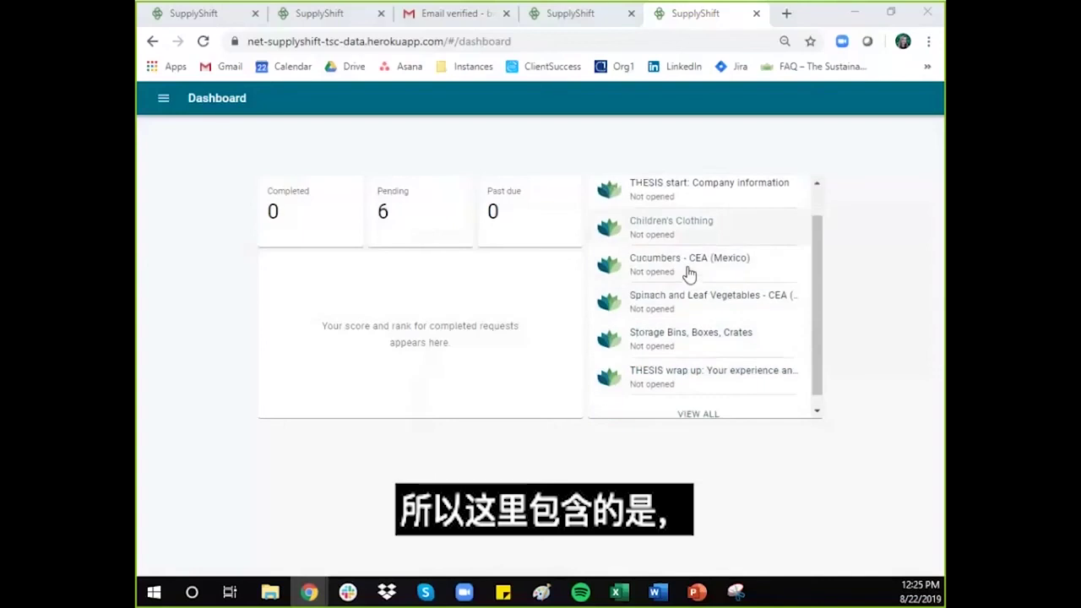
pyautogui.scroll(-1, 689, 273)
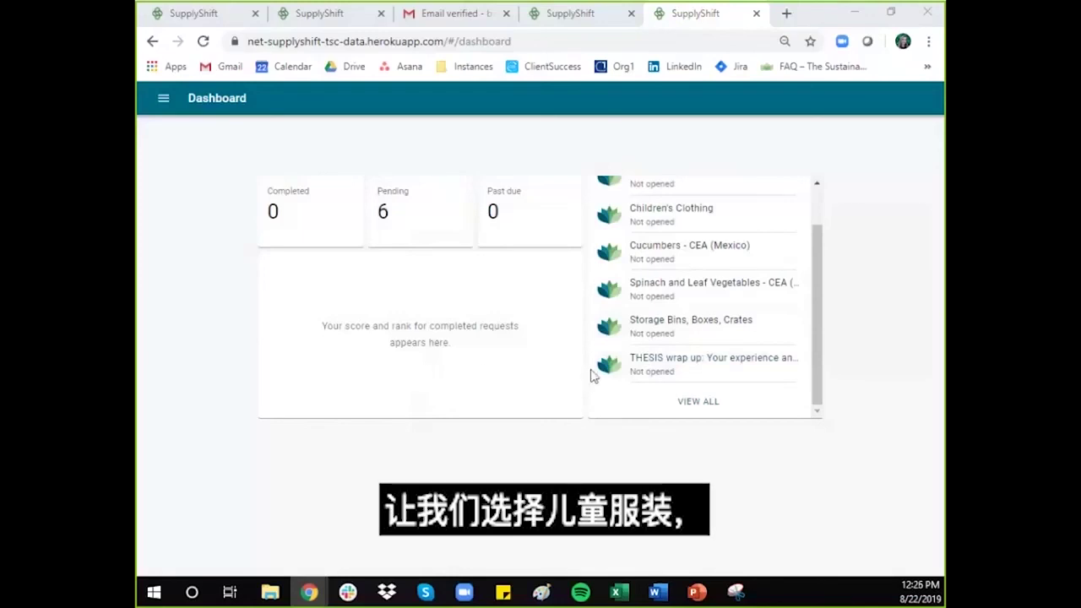
# Step: Open the Children's Clothing assessment and save Walmart and Sam's Club as its recipients
pyautogui.click(709, 218)
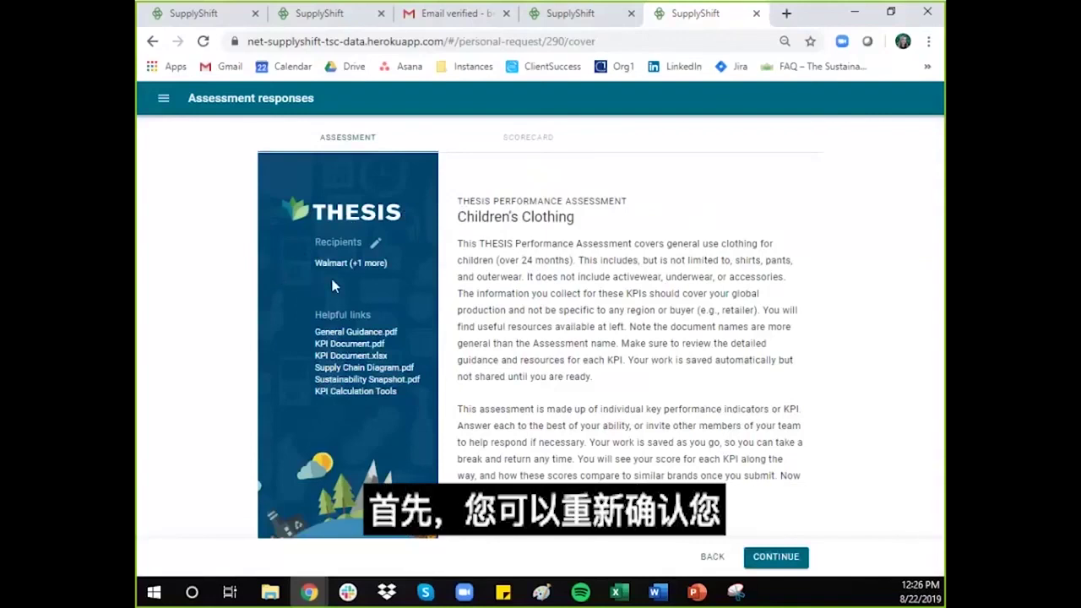
pyautogui.click(376, 244)
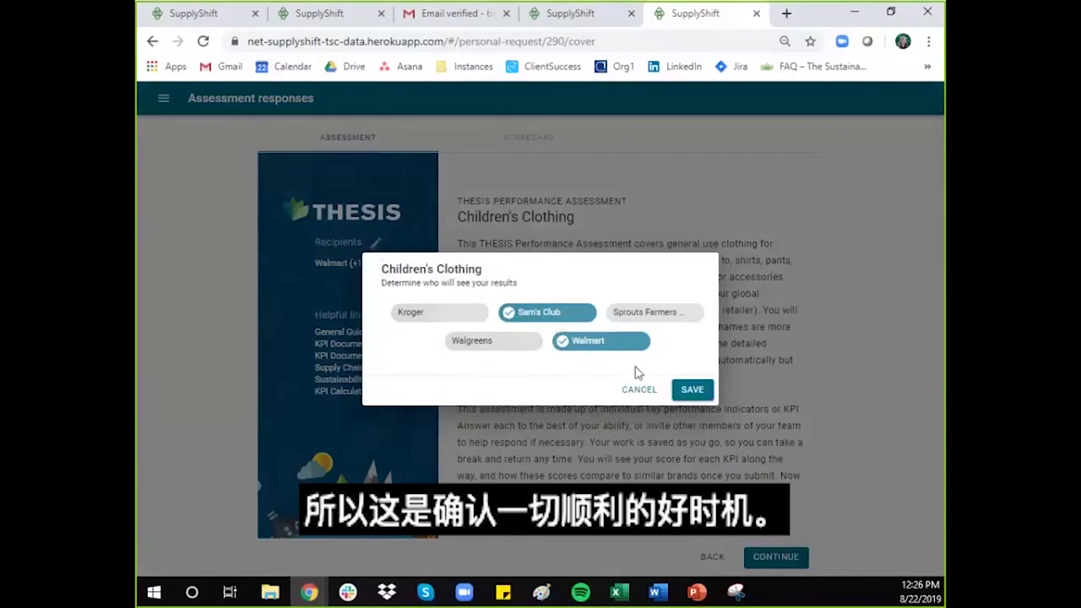
pyautogui.click(691, 391)
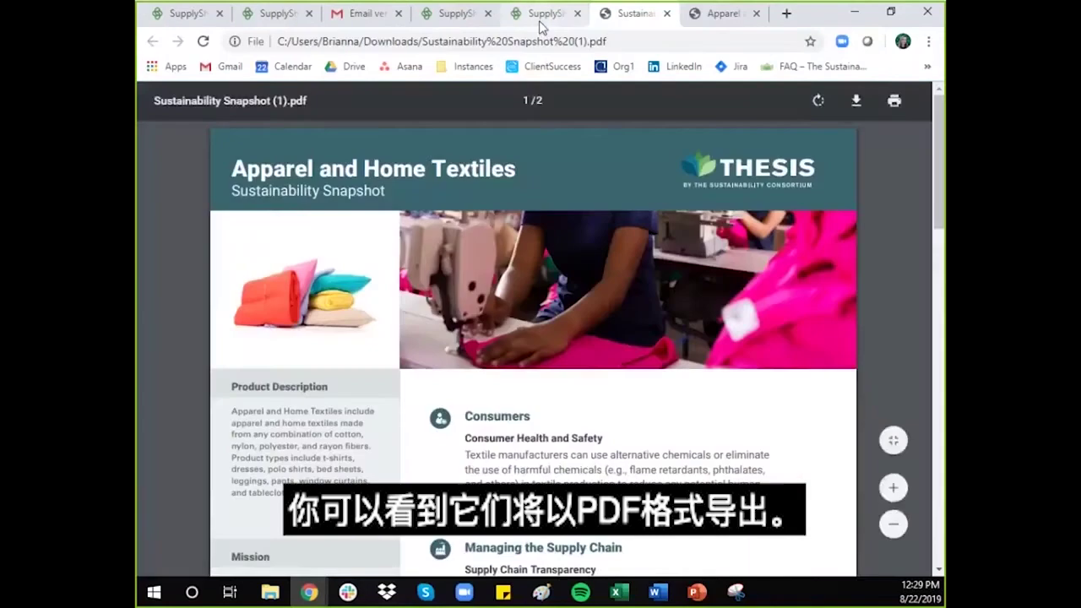
# Step: Leave the Sustainability Snapshot PDF and go back to the Children's Clothing assessment tab
pyautogui.click(540, 24)
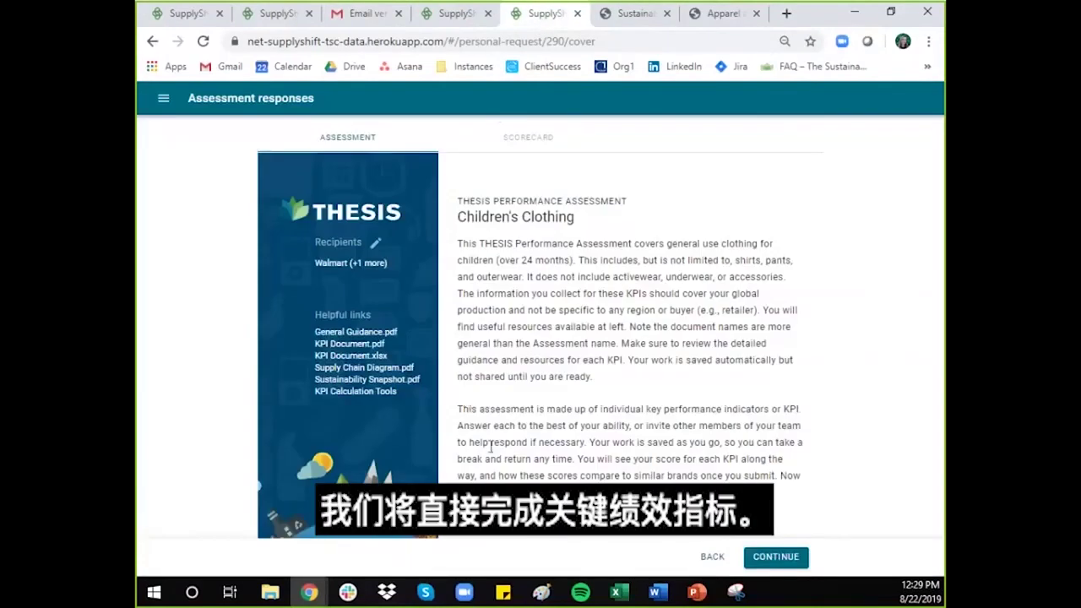
# Step: Look over the cover and Basic Information pages, then go back to the tab at question 14, Product Design
pyautogui.click(792, 561)
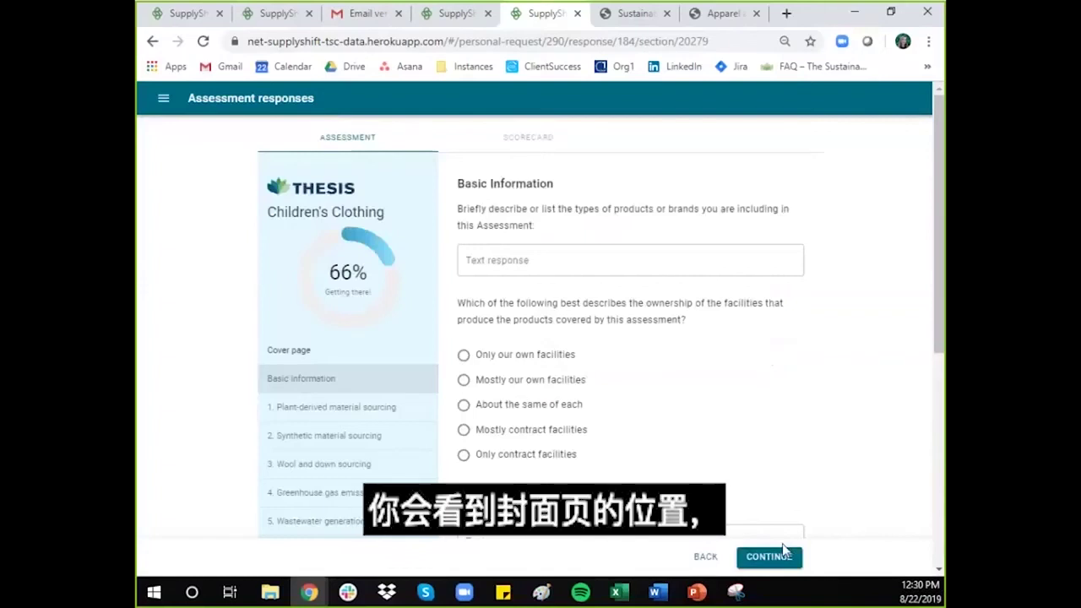
pyautogui.click(342, 355)
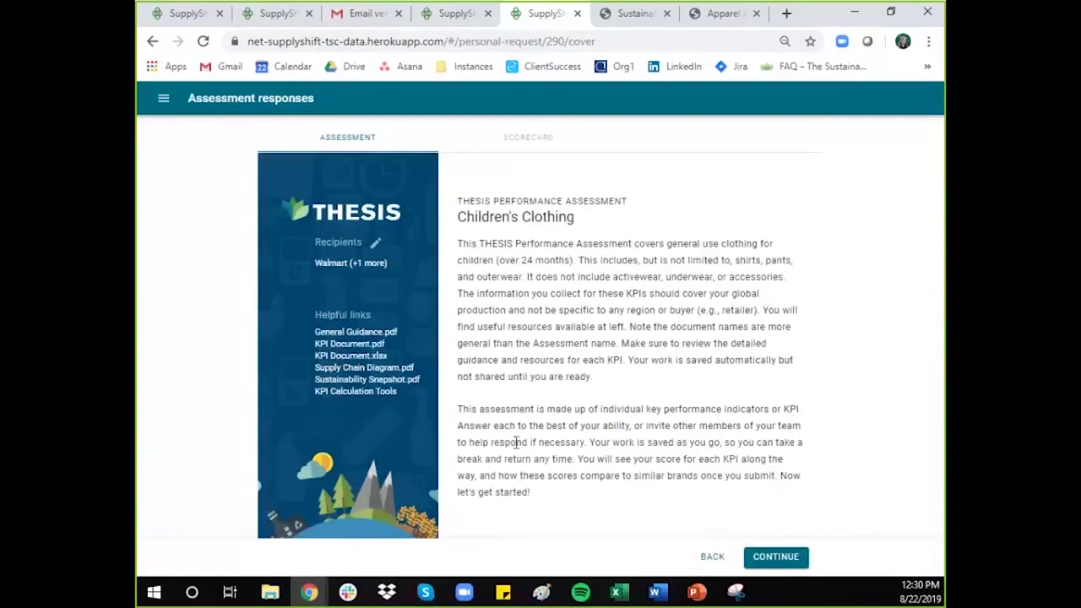
pyautogui.click(775, 561)
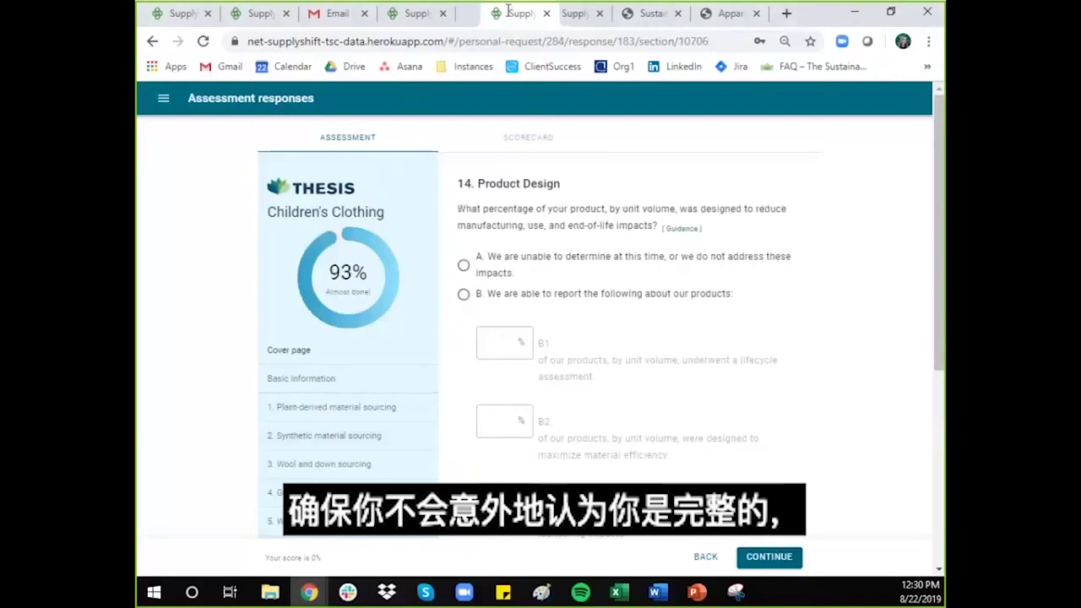
pyautogui.moveTo(509, 10); pyautogui.dragTo(506, 11)
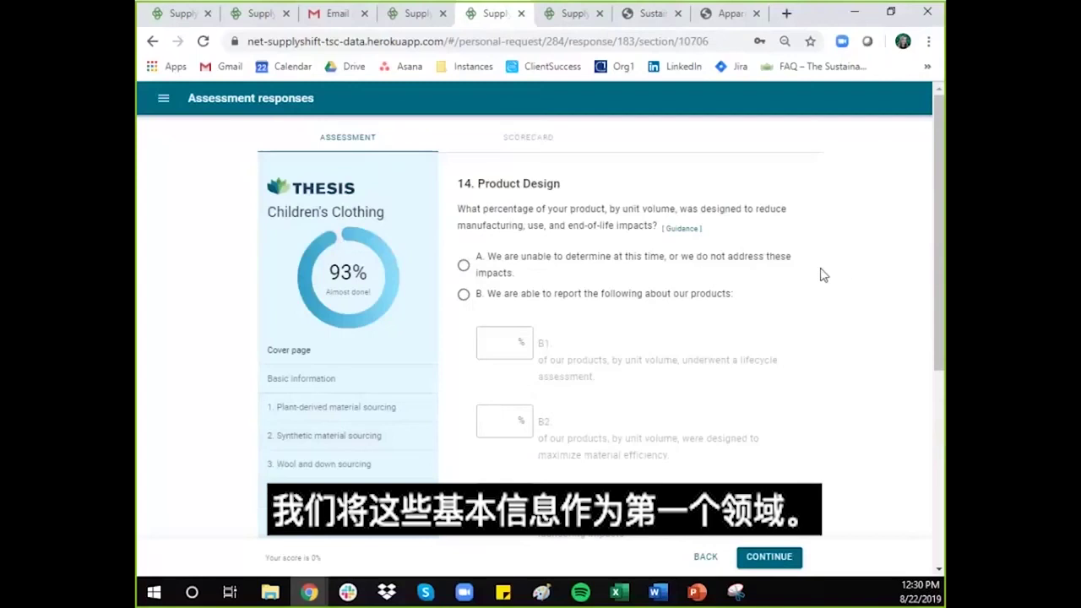
pyautogui.click(309, 389)
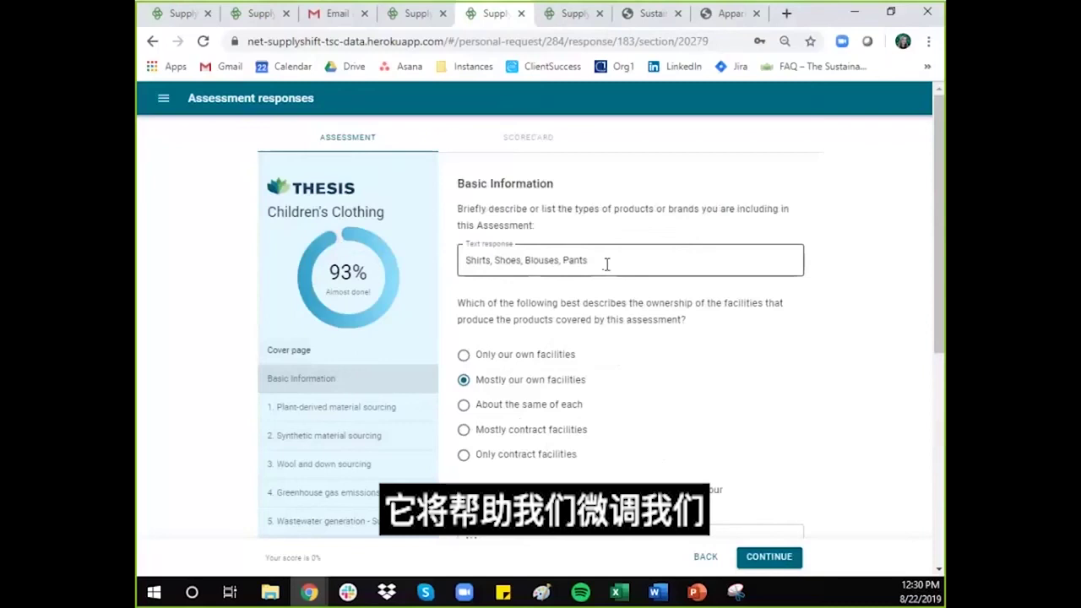
pyautogui.scroll(-3, 630, 316)
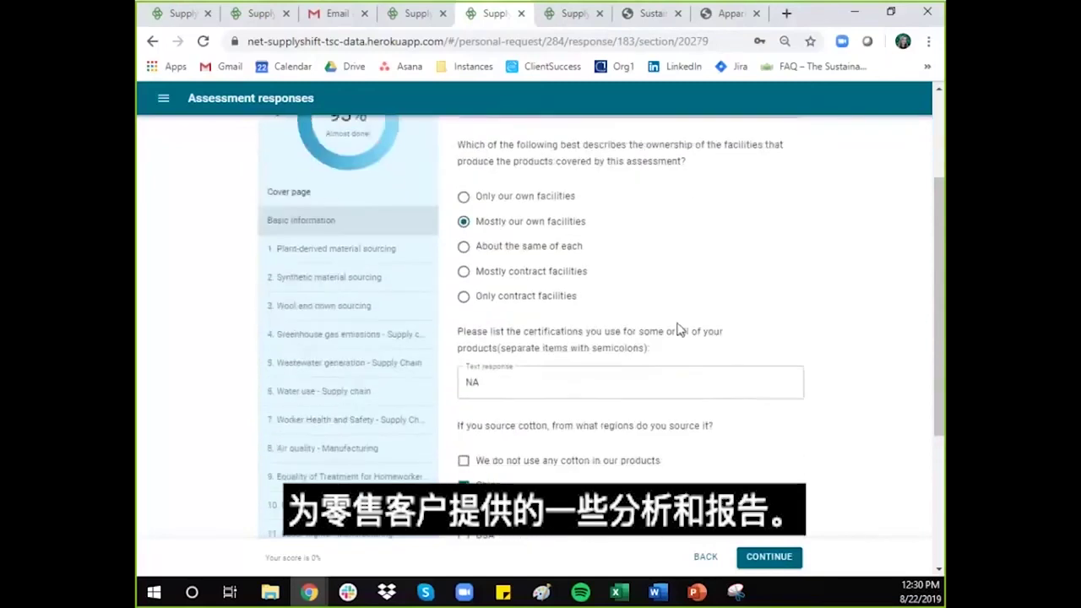
pyautogui.scroll(-5, 680, 329)
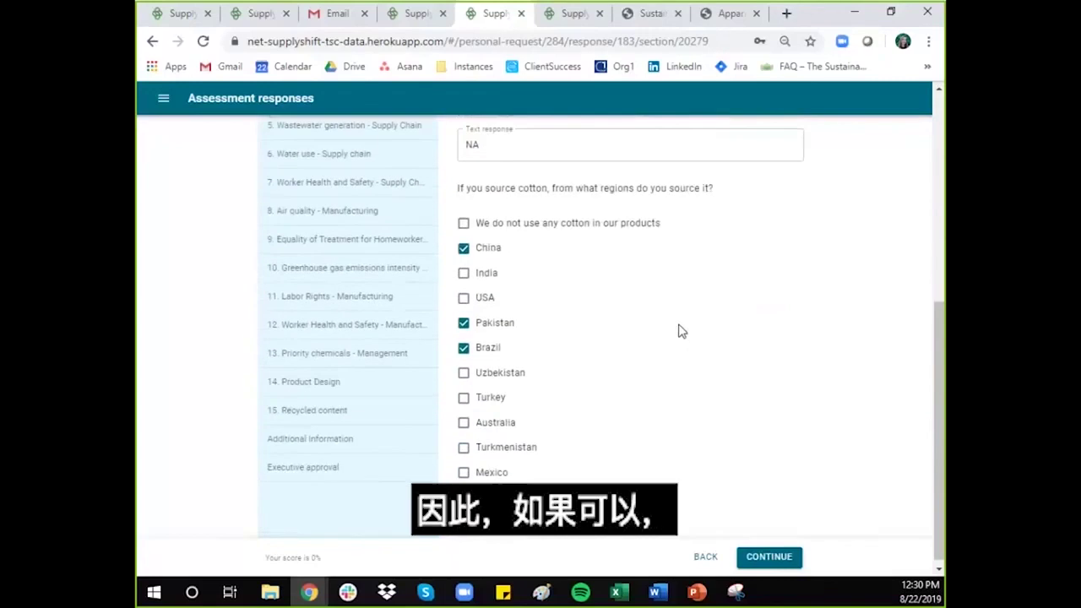
pyautogui.scroll(1, 682, 331)
pyautogui.scroll(4, 683, 332)
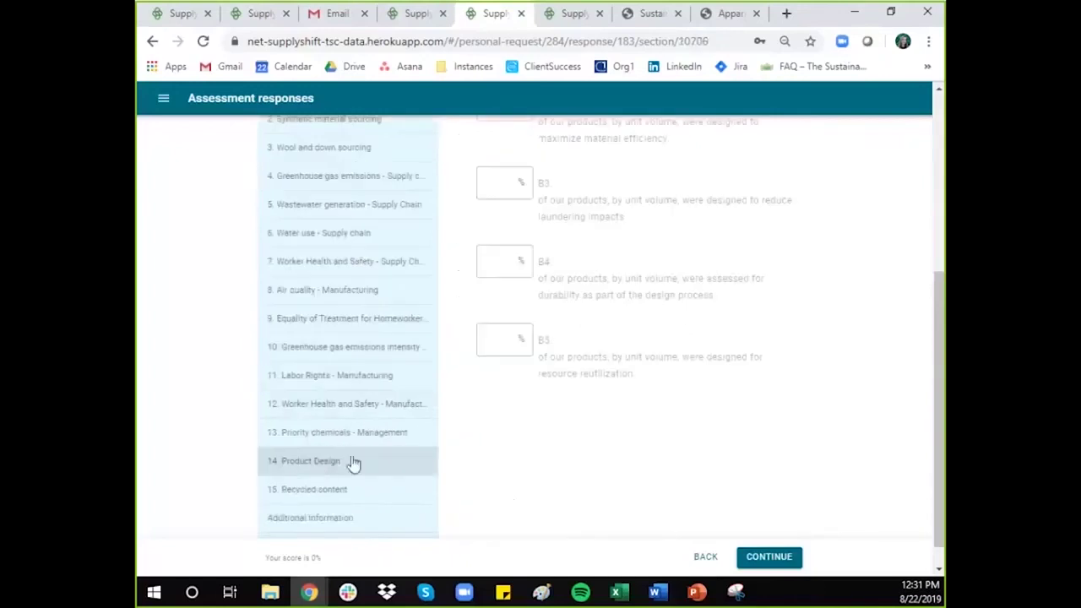
pyautogui.scroll(5, 753, 405)
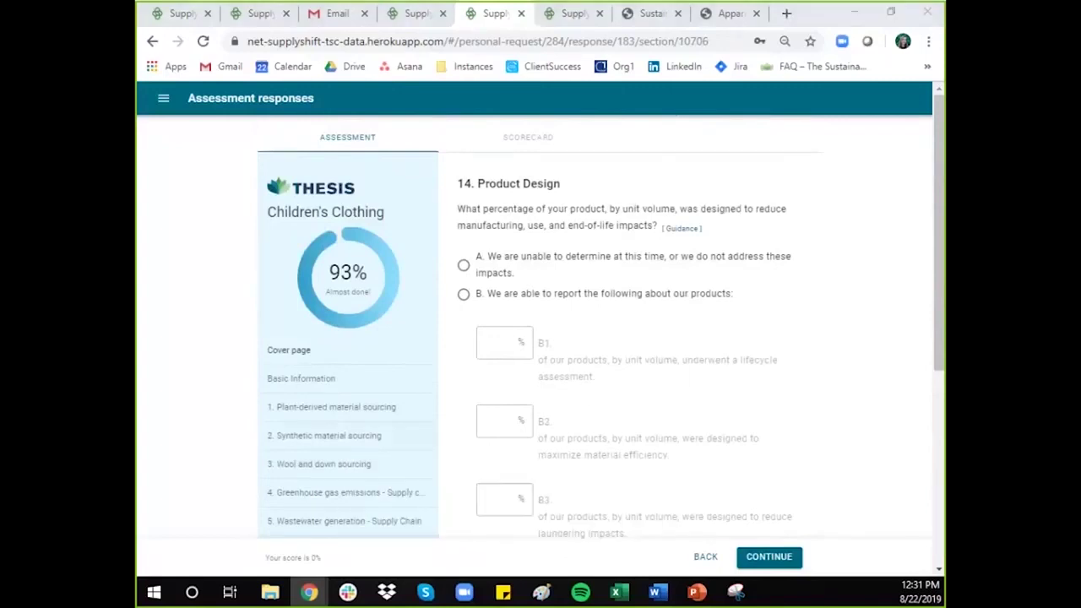
pyautogui.click(681, 229)
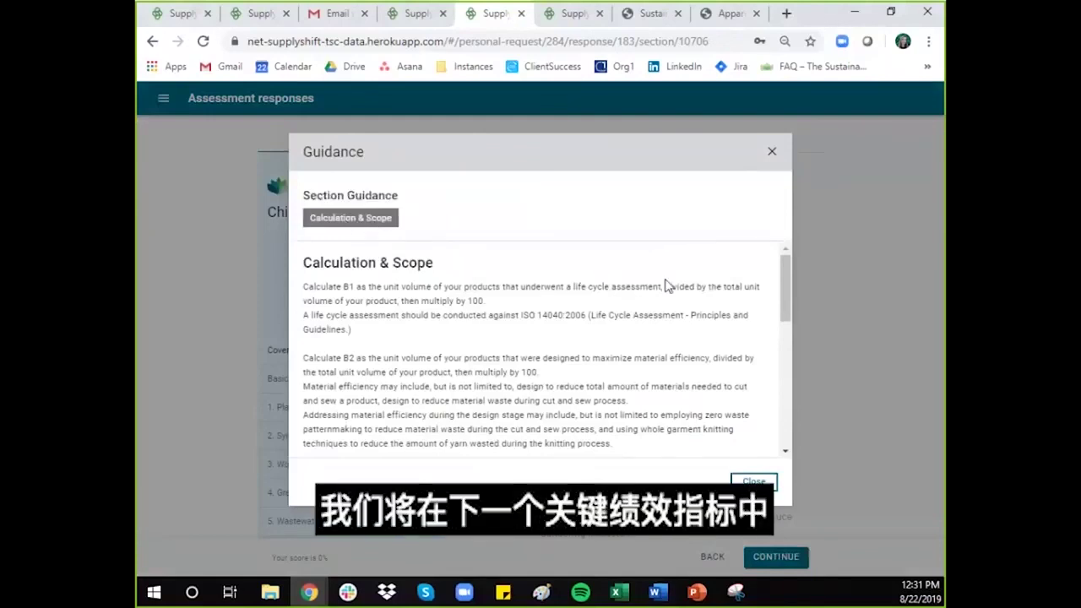
pyautogui.moveTo(782, 293)
pyautogui.mouseDown()
pyautogui.moveTo(784, 432)
pyautogui.moveTo(786, 286)
pyautogui.mouseUp()
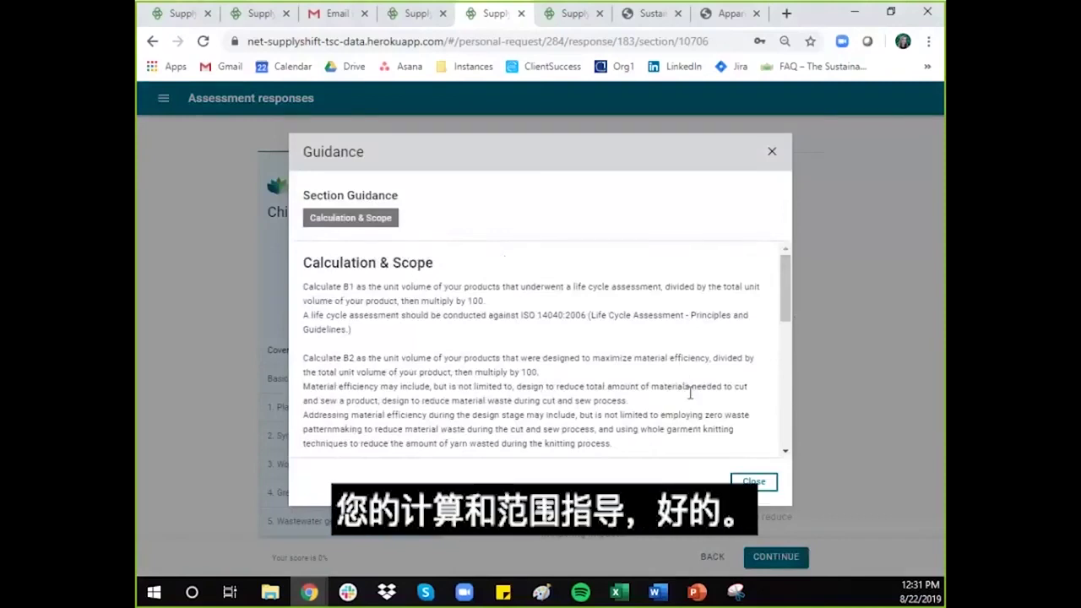
pyautogui.click(756, 484)
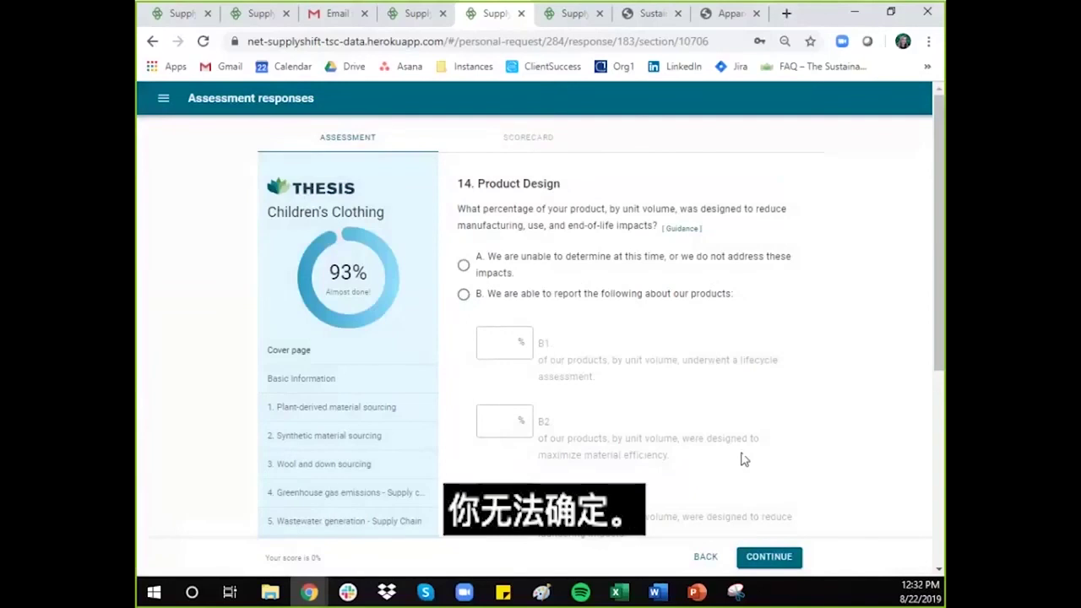
# Step: Answer Product Design with option A (unable to determine impacts) and close the recommendation popup
pyautogui.click(466, 267)
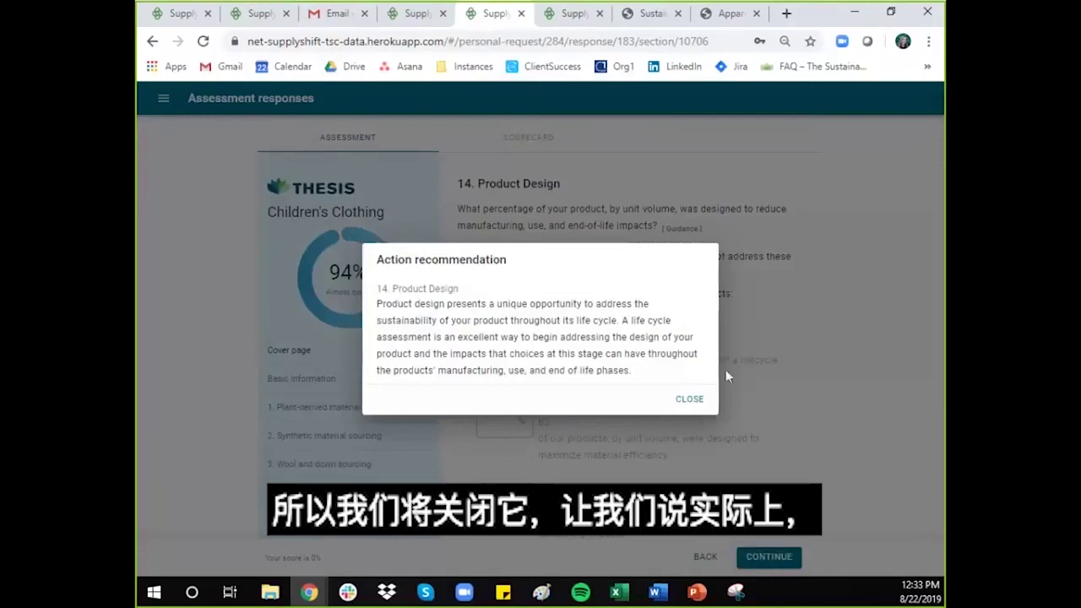
pyautogui.click(693, 401)
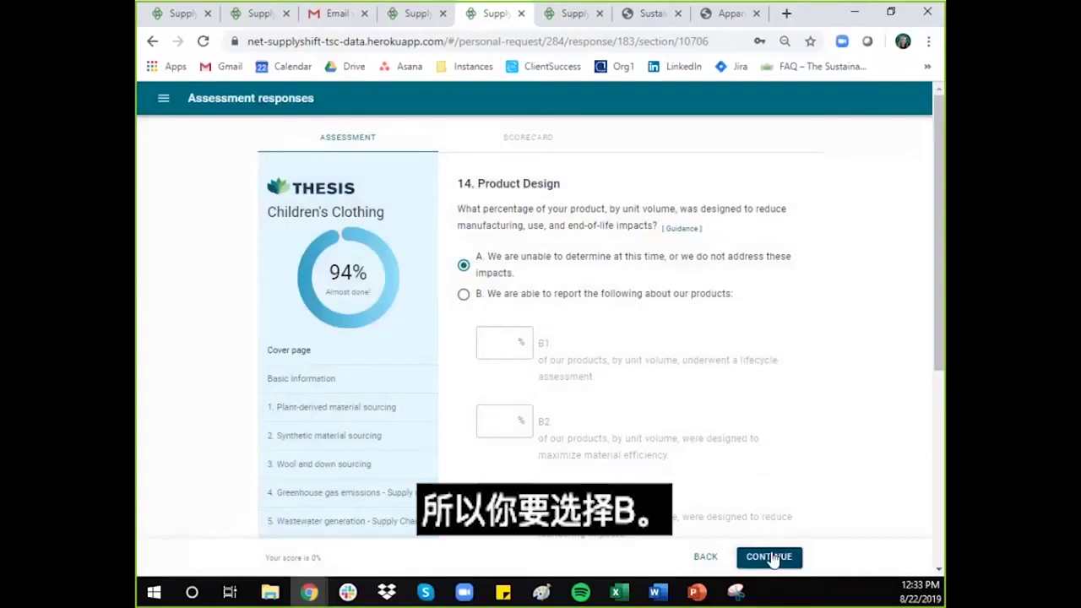
# Step: Choose Product Design option B and enter 65, 47 and 22 percent for B1–B3
pyautogui.click(463, 295)
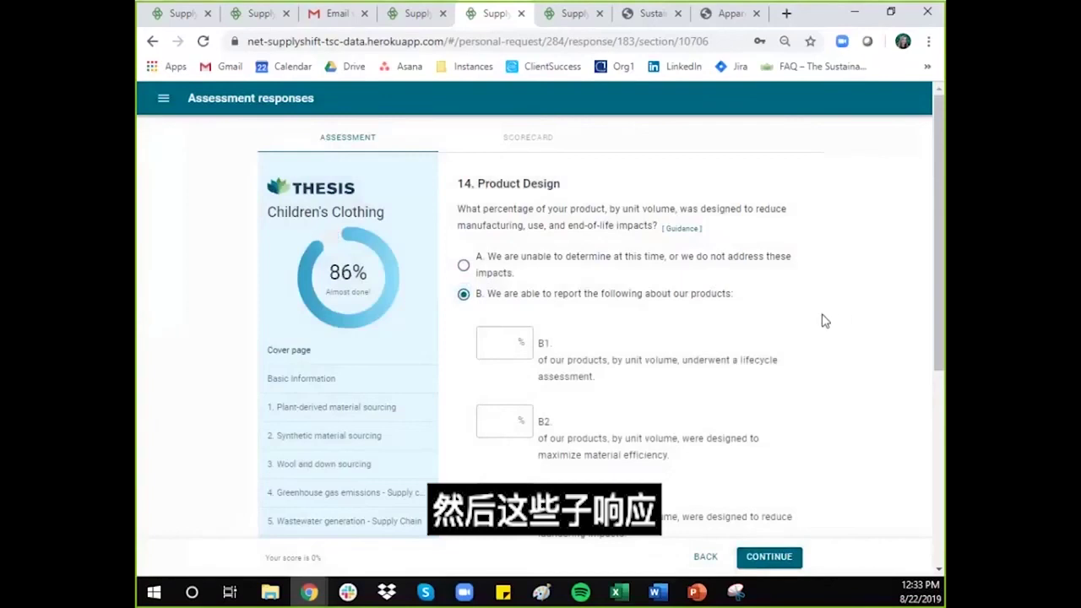
pyautogui.scroll(-1, 522, 342)
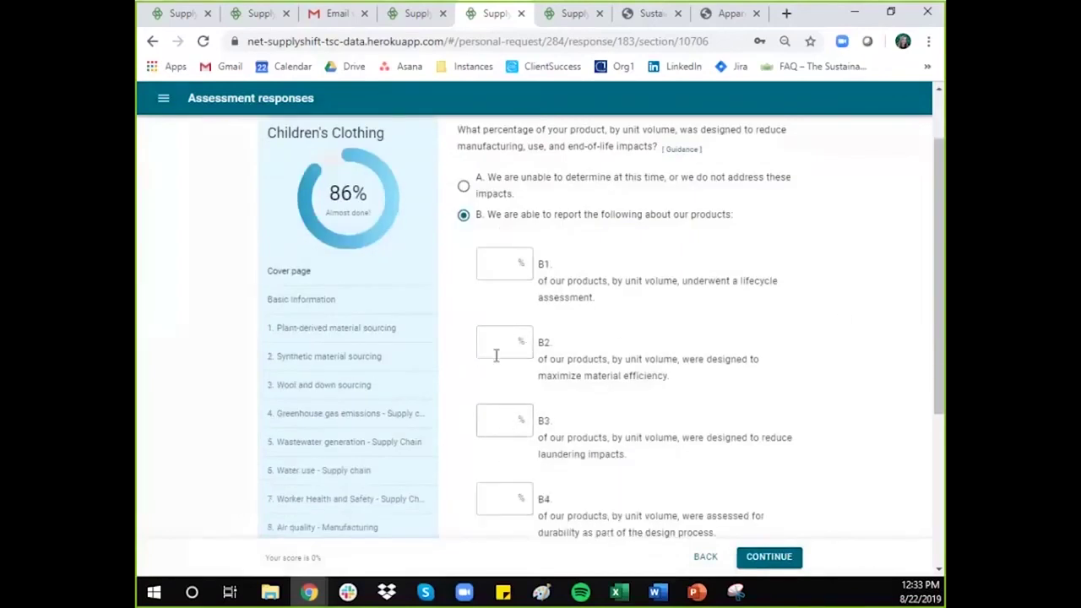
pyautogui.click(495, 262)
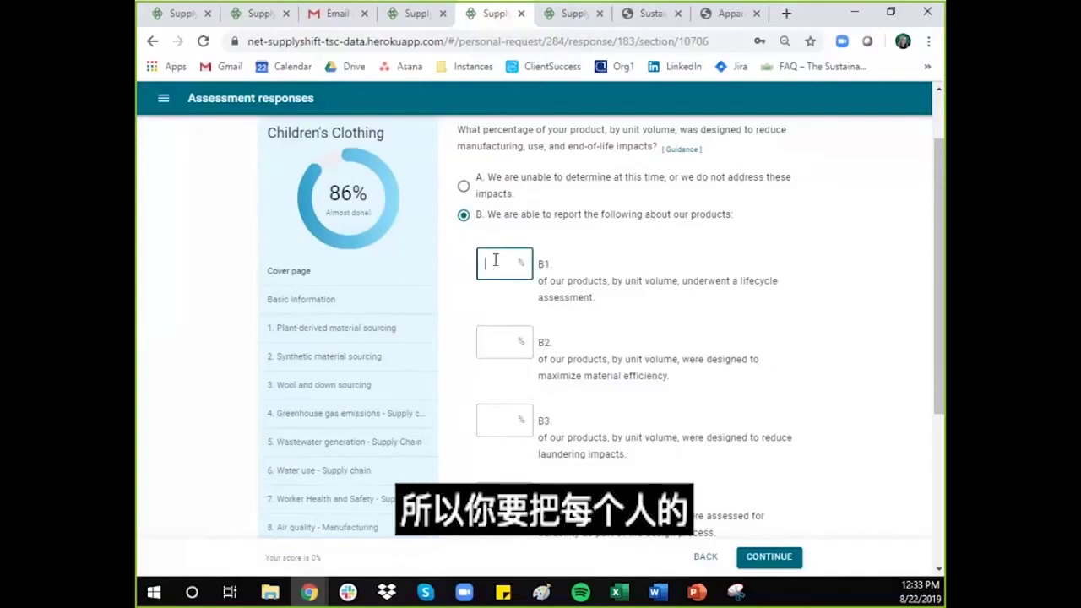
pyautogui.write('65')
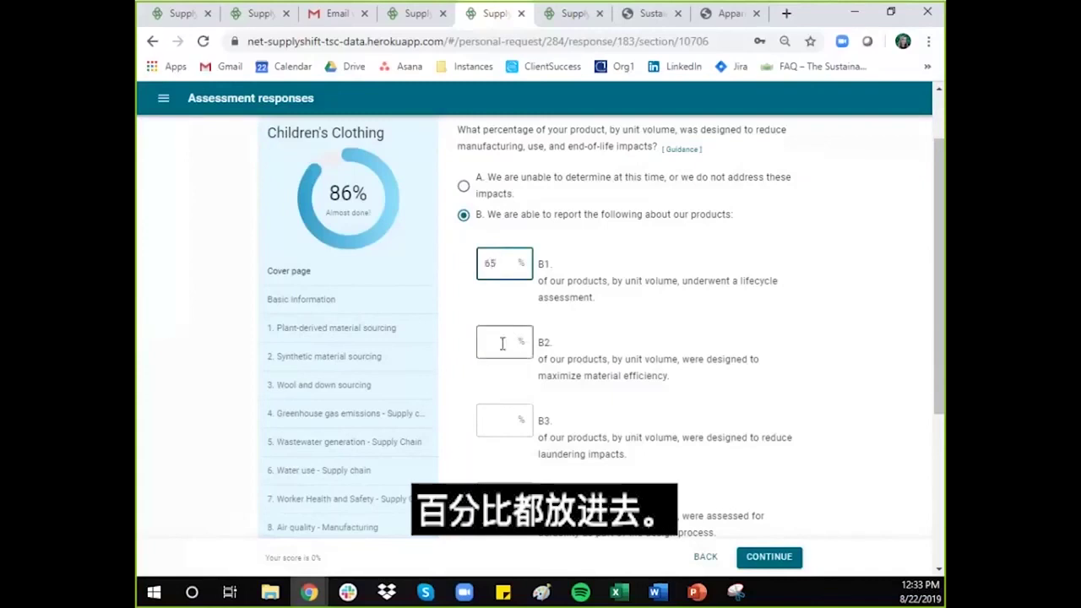
pyautogui.click(495, 345)
pyautogui.write('47')
pyautogui.click(508, 421)
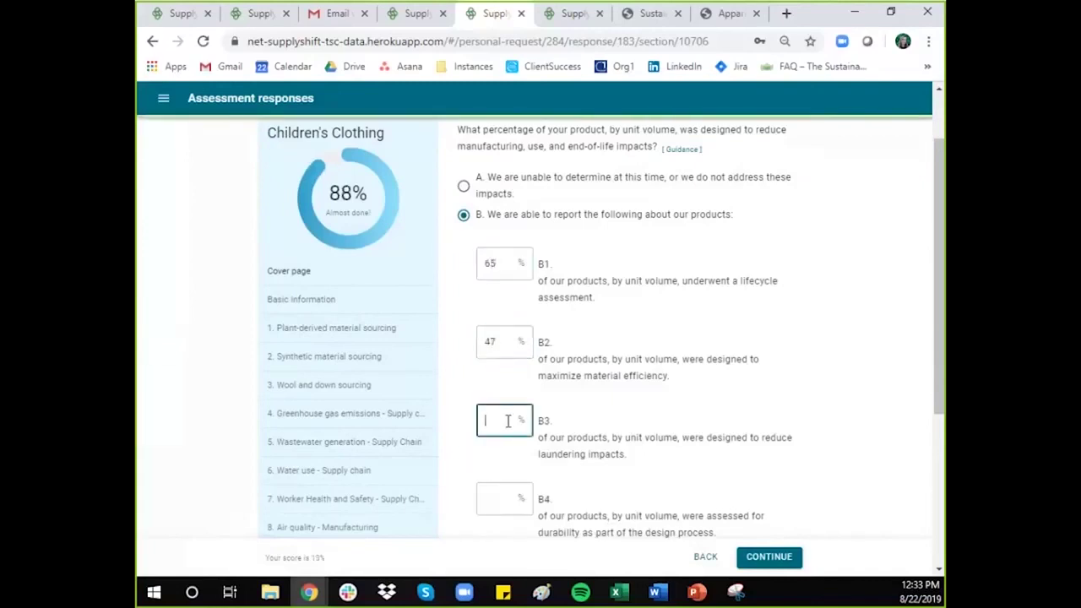
pyautogui.write('22')
# Step: Correct B4 from 120 to 100 percent after the over-100% error, and enter 78 for B5
pyautogui.press('Tab')
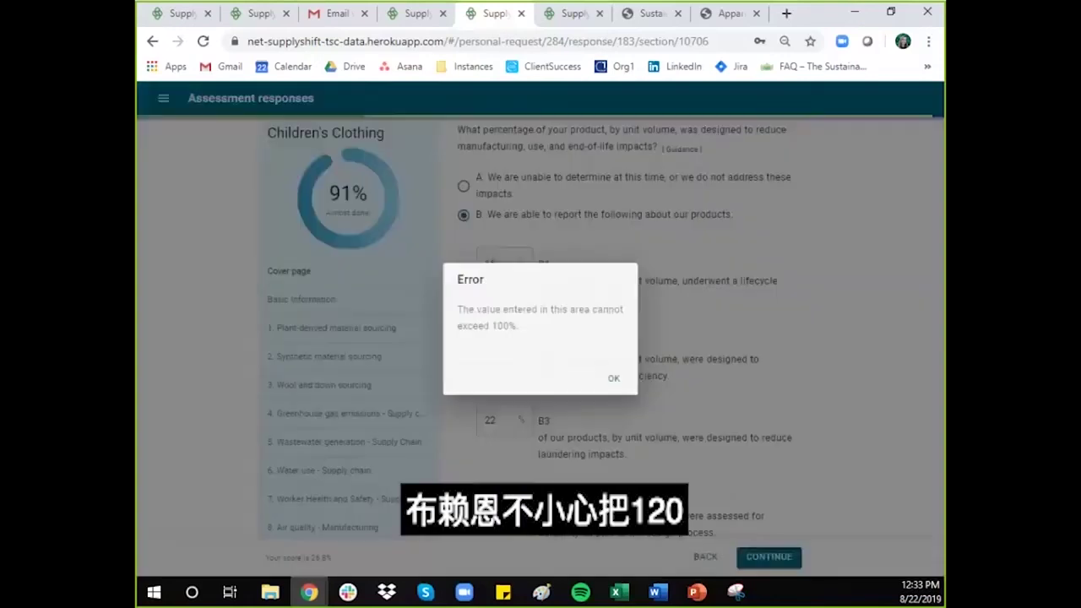
pyautogui.click(622, 479)
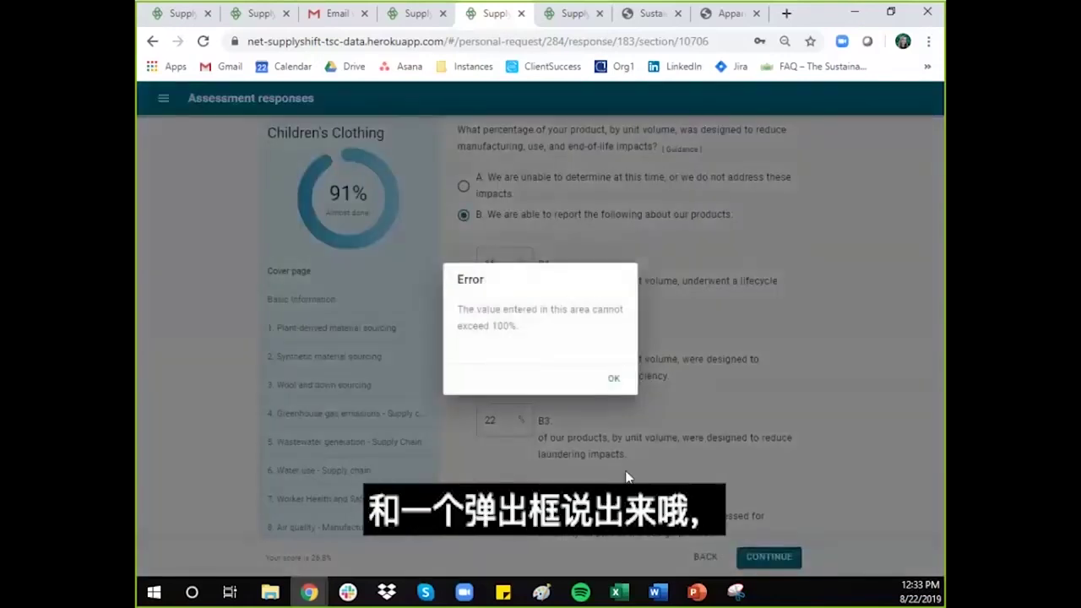
pyautogui.click(615, 380)
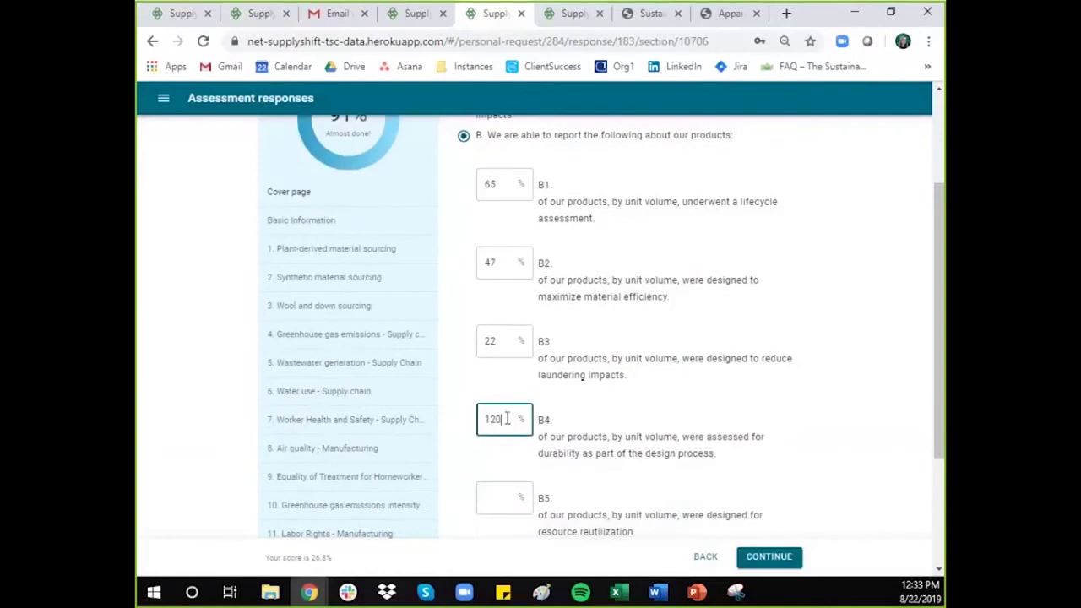
pyautogui.press('BackSpace')
pyautogui.press('BackSpace')
pyautogui.write('00')
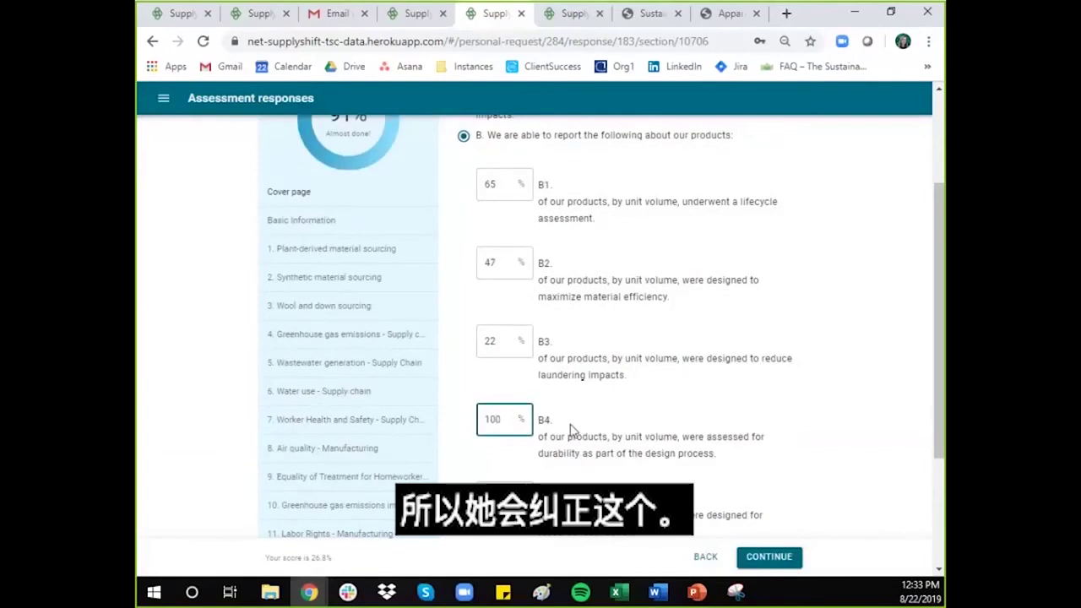
pyautogui.click(571, 431)
pyautogui.scroll(-1, 574, 427)
pyautogui.click(505, 420)
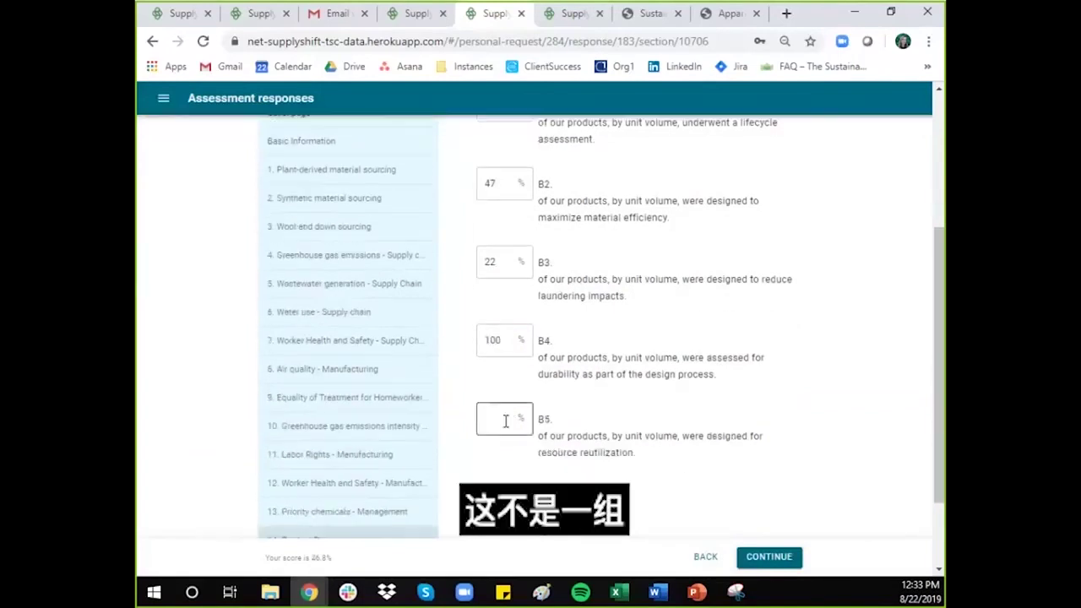
pyautogui.write('78')
pyautogui.click(584, 411)
pyautogui.scroll(2, 583, 411)
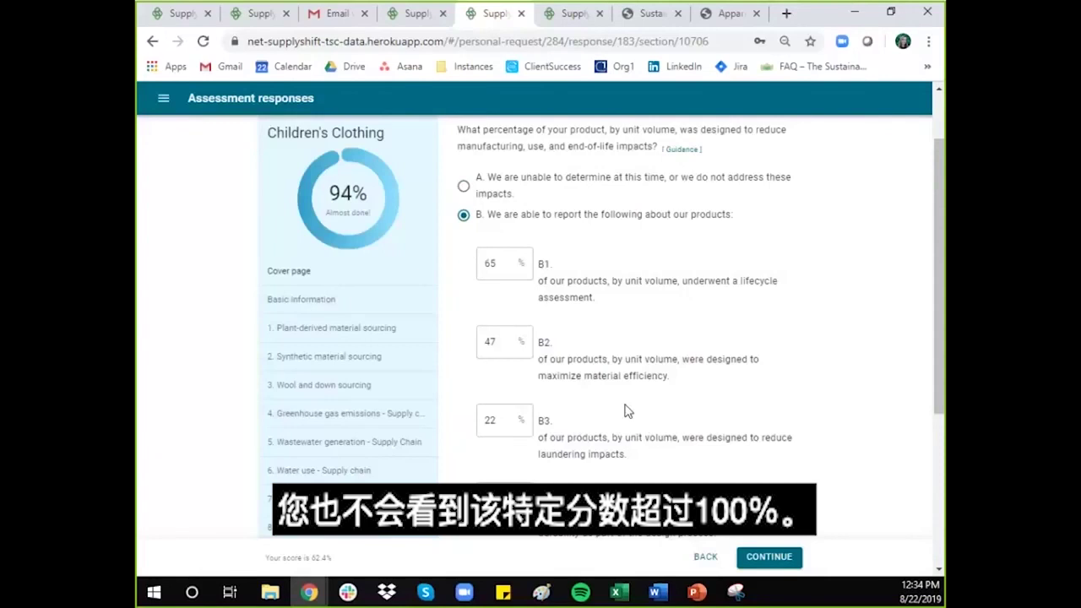
# Step: Advance to question 15, Recycled content, and read through its Guidance sections before closing them
pyautogui.click(759, 562)
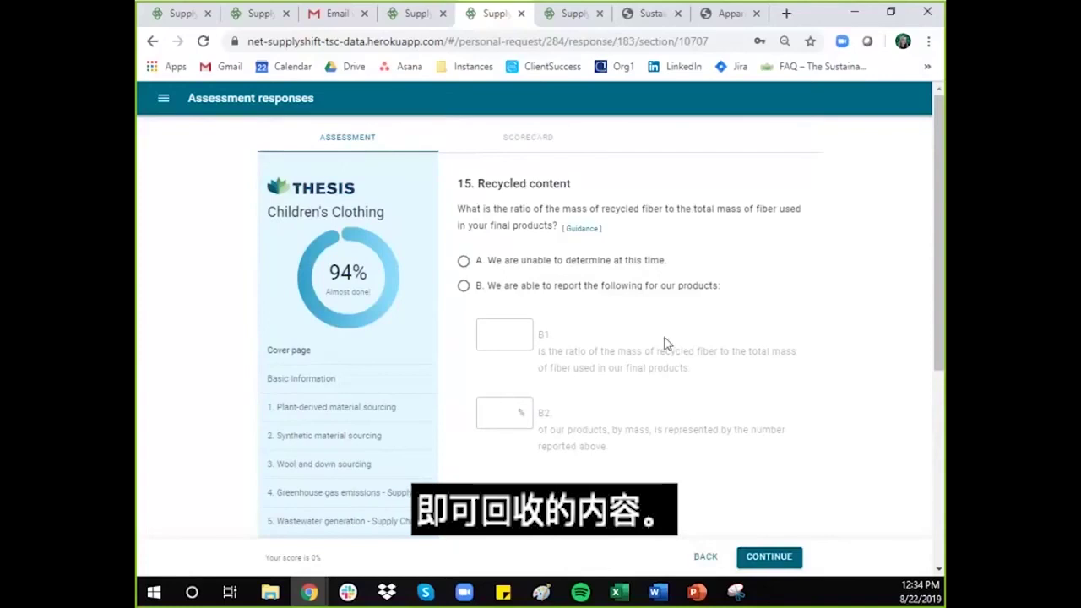
pyautogui.click(584, 229)
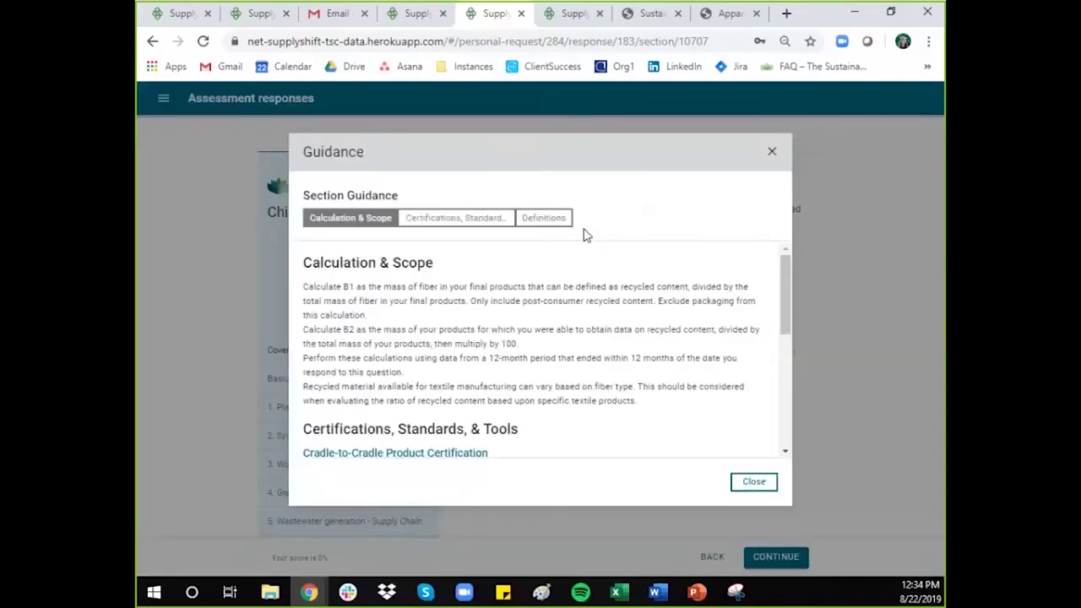
pyautogui.click(465, 220)
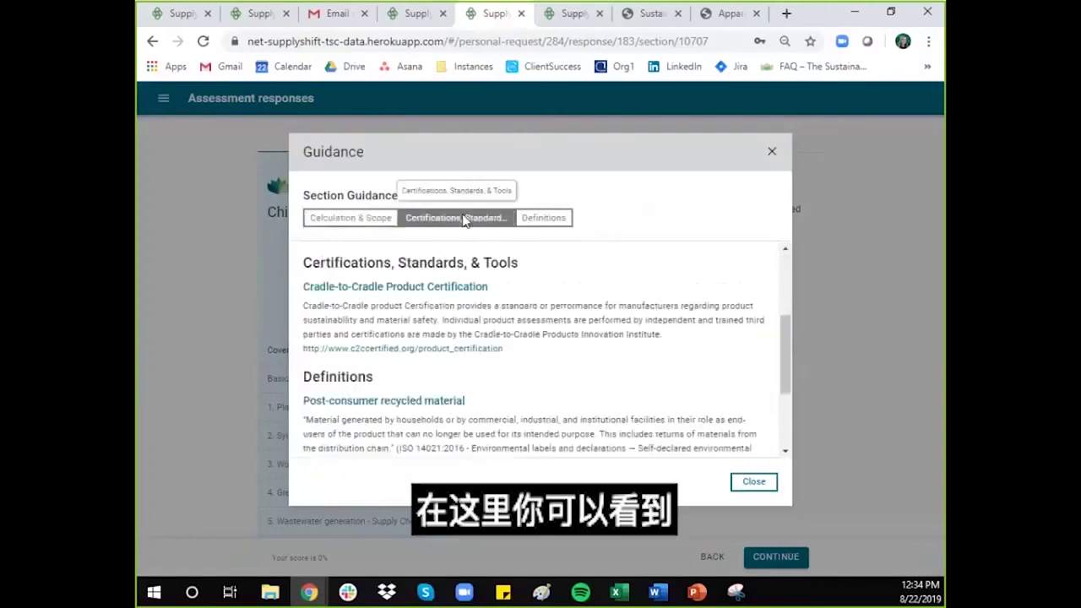
pyautogui.click(535, 222)
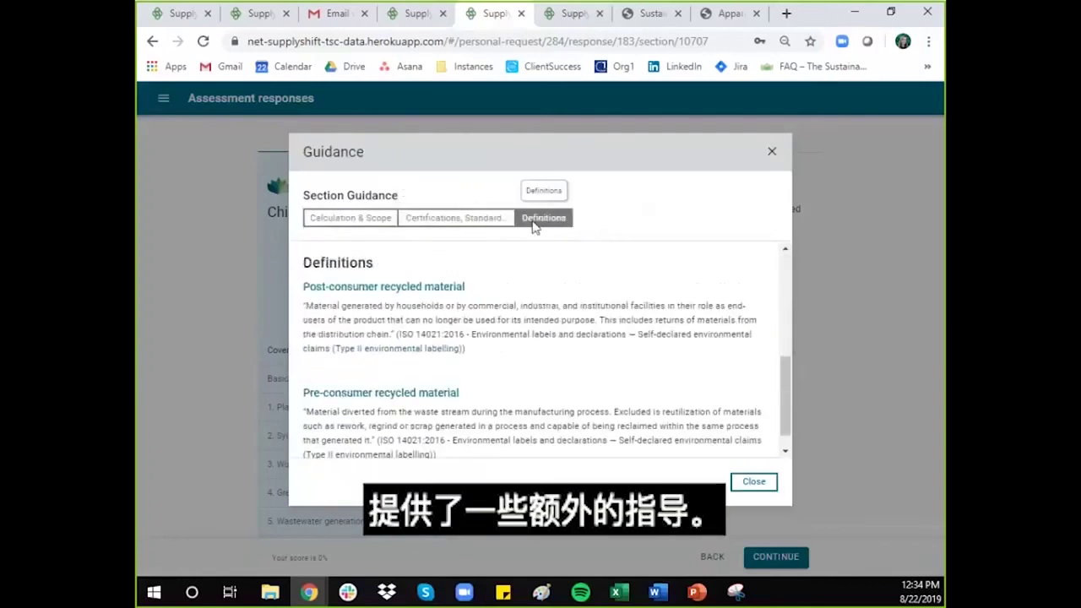
pyautogui.click(365, 220)
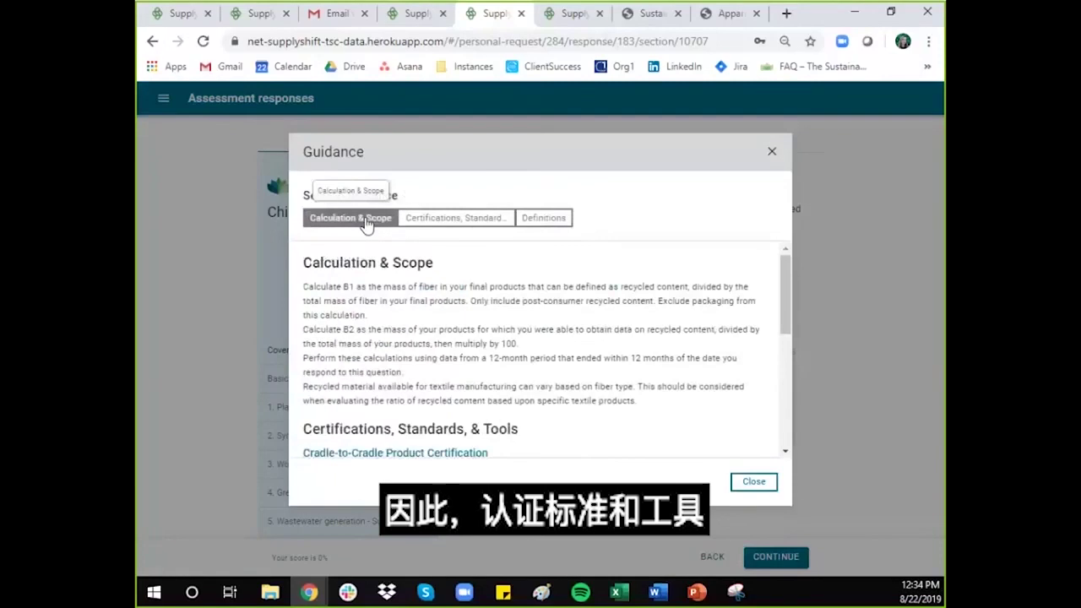
pyautogui.click(463, 221)
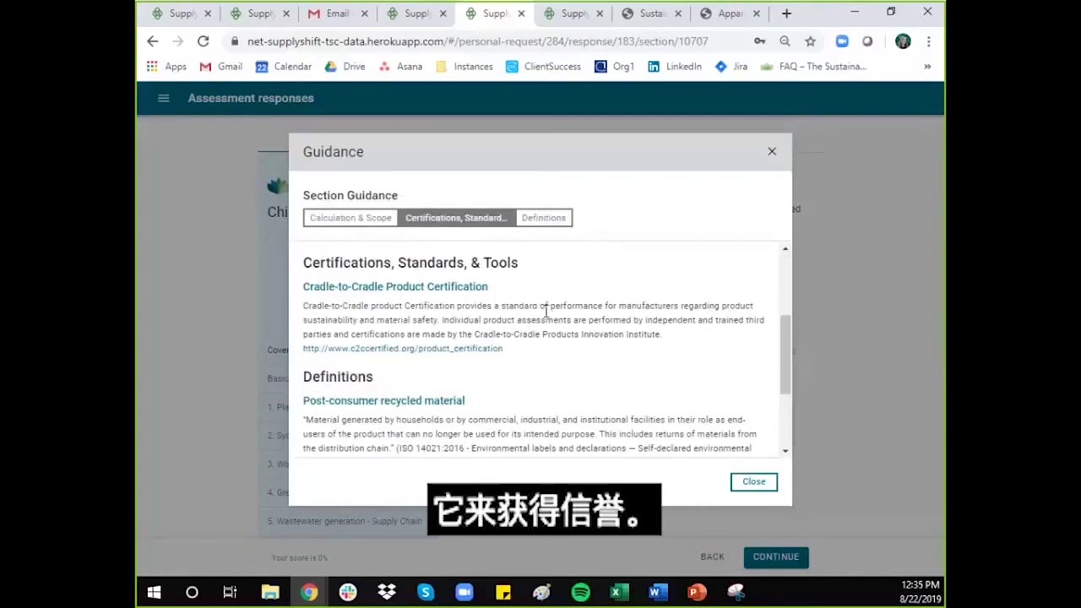
pyautogui.press('Escape')
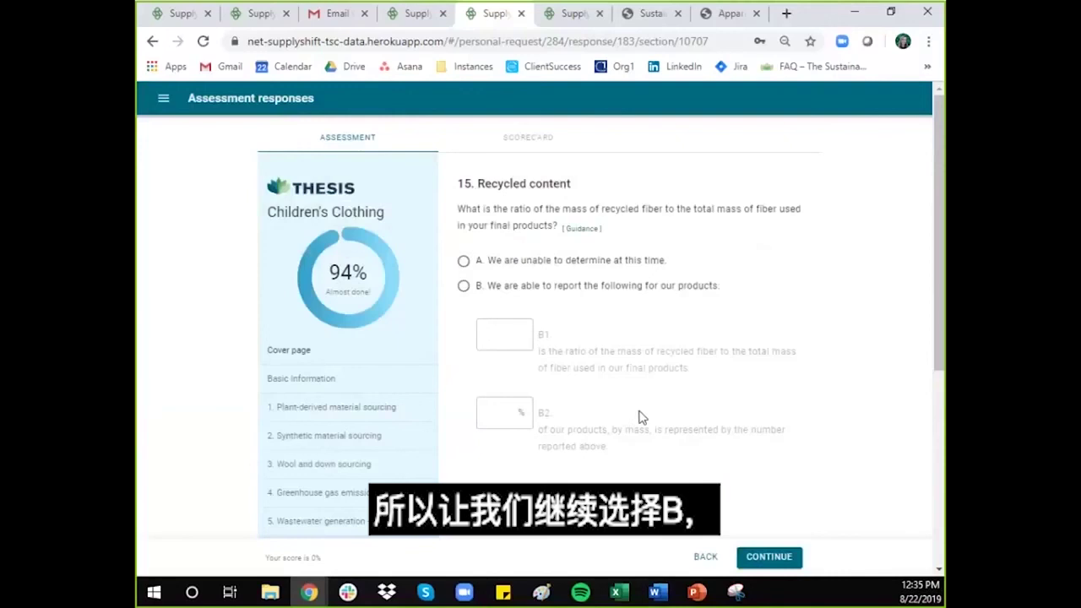
# Step: Answer Recycled content with option B, entering 67 for B1 and 98 for B2, then continue
pyautogui.click(465, 287)
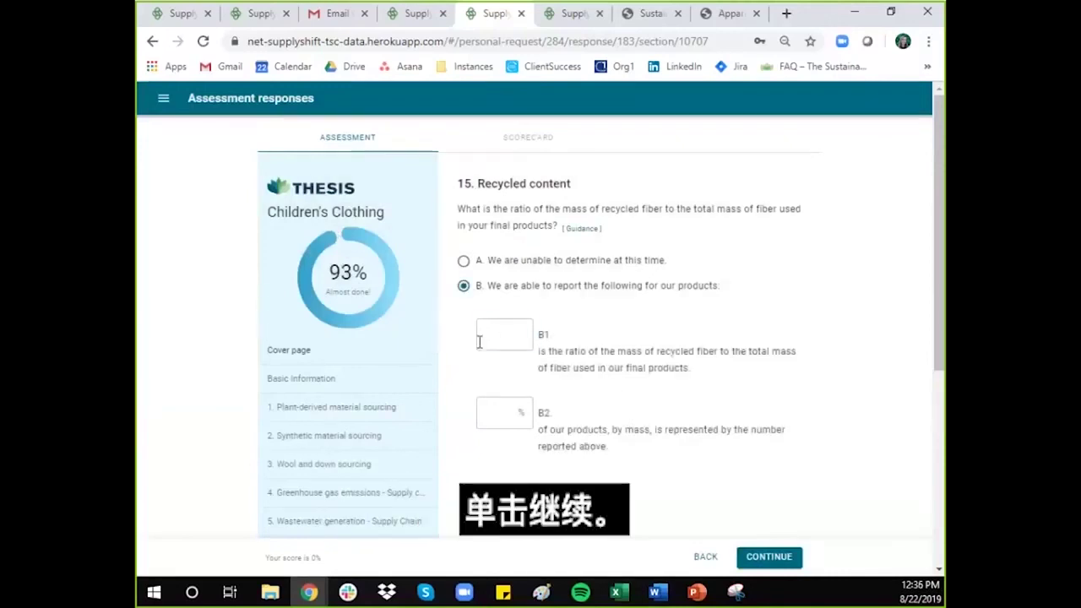
pyautogui.click(479, 341)
pyautogui.write('67')
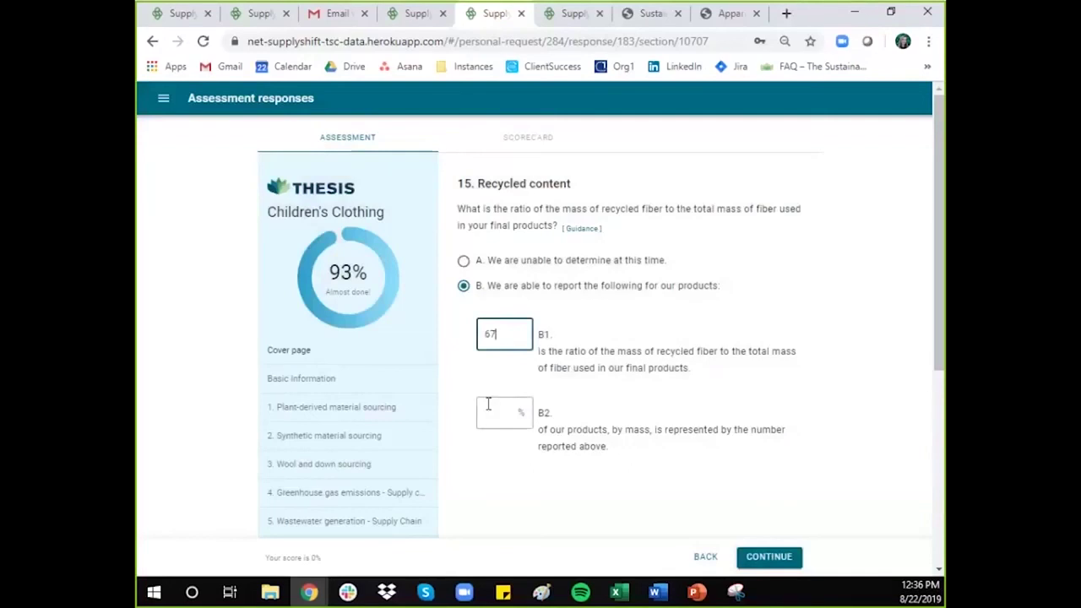
pyautogui.click(488, 404)
pyautogui.write('98')
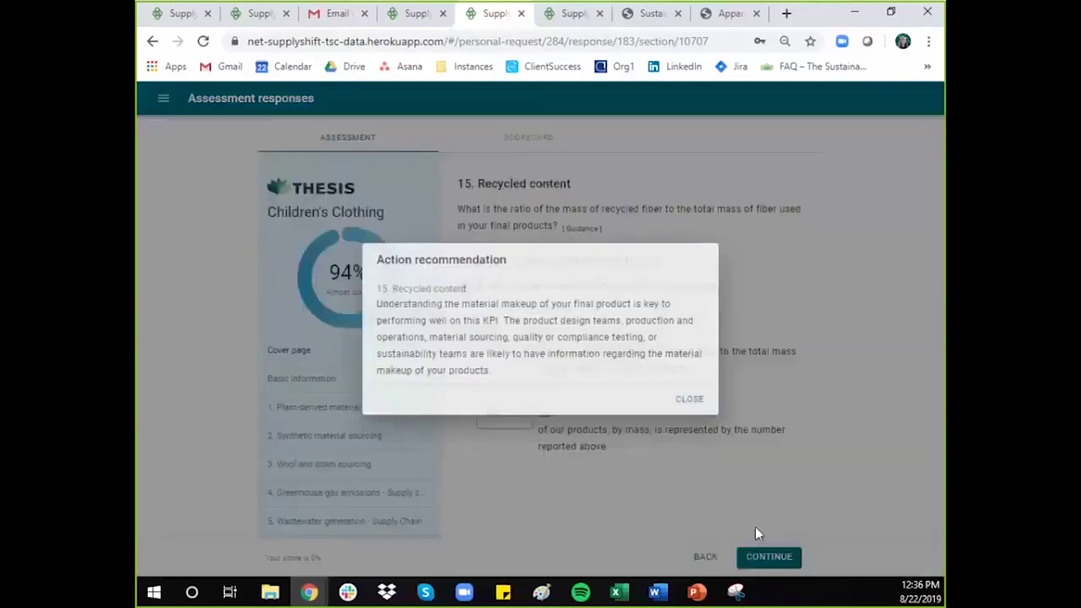
pyautogui.click(691, 400)
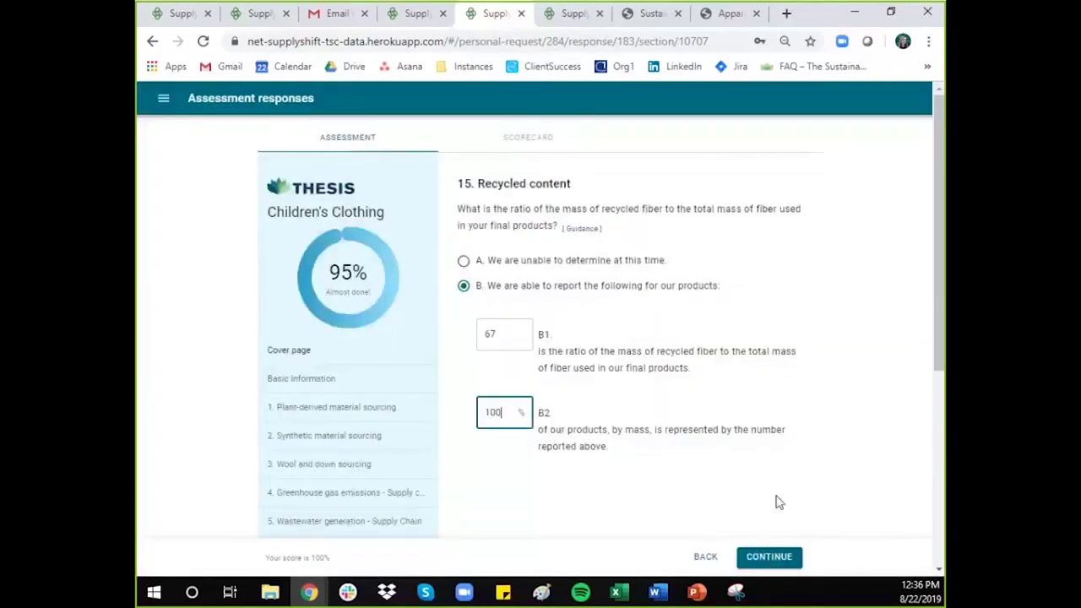
pyautogui.click(771, 559)
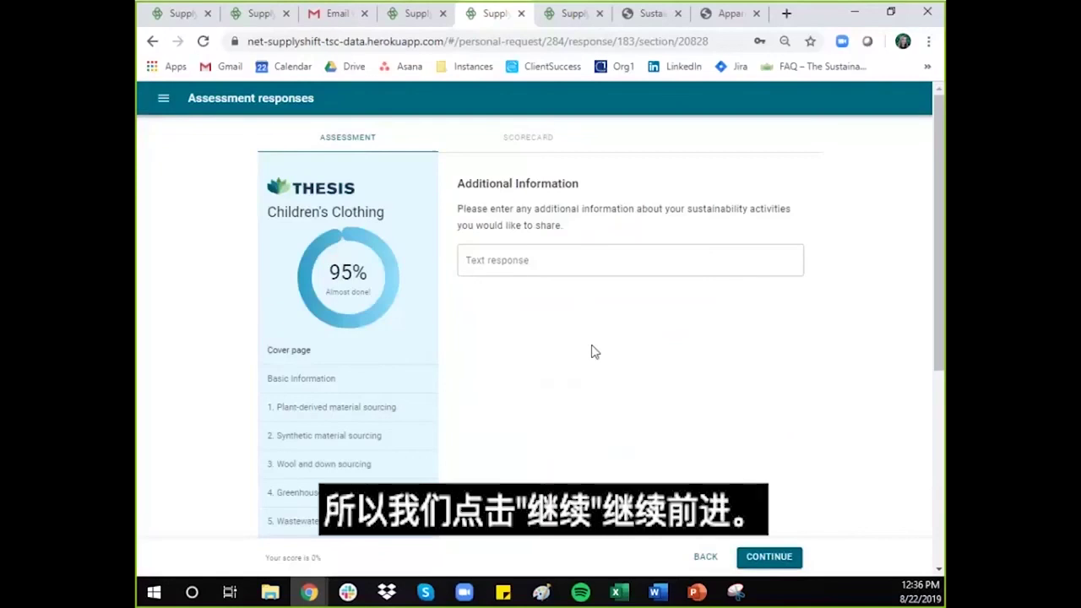
# Step: Skip the empty Additional Information response and continue to the Executive Approval page
pyautogui.scroll(-5, 593, 350)
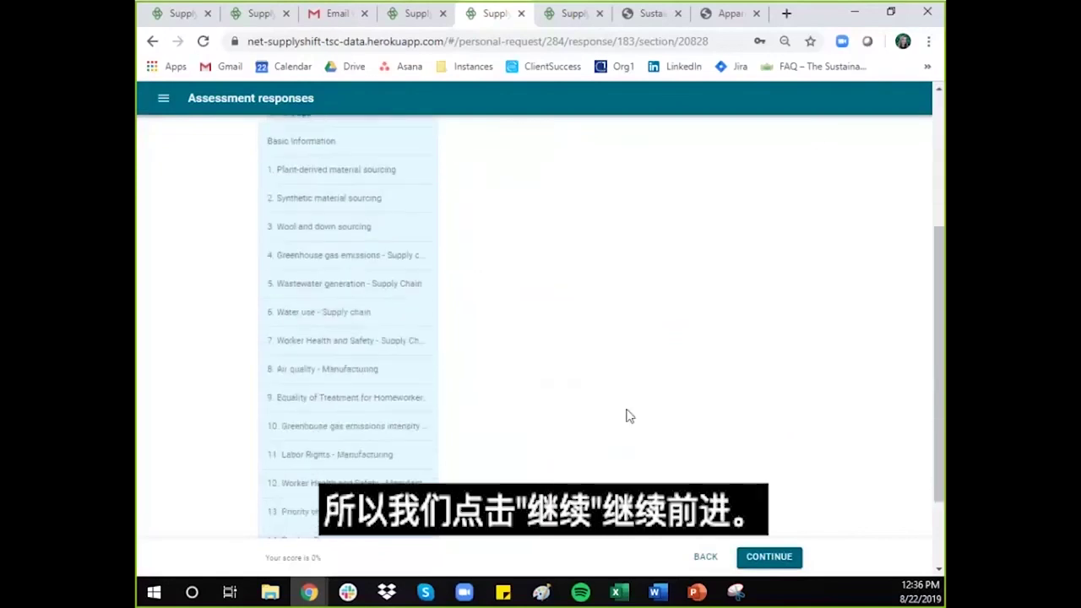
pyautogui.click(769, 557)
pyautogui.scroll(3, 655, 394)
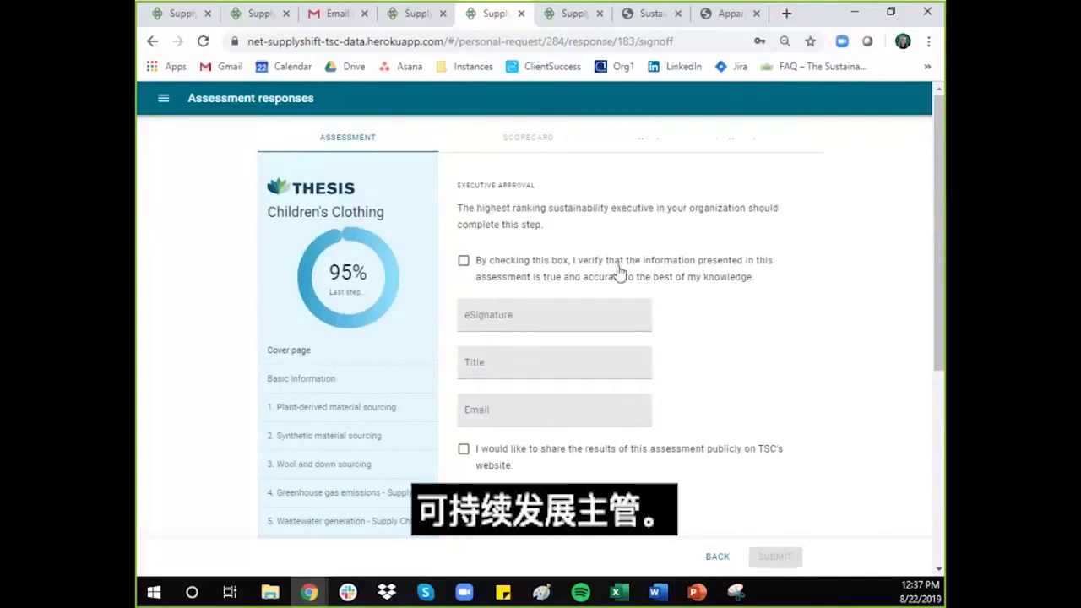
# Step: Confirm accuracy, then enter the executive's eSignature name, title Director of Sustainability, and e-mail address
pyautogui.click(463, 264)
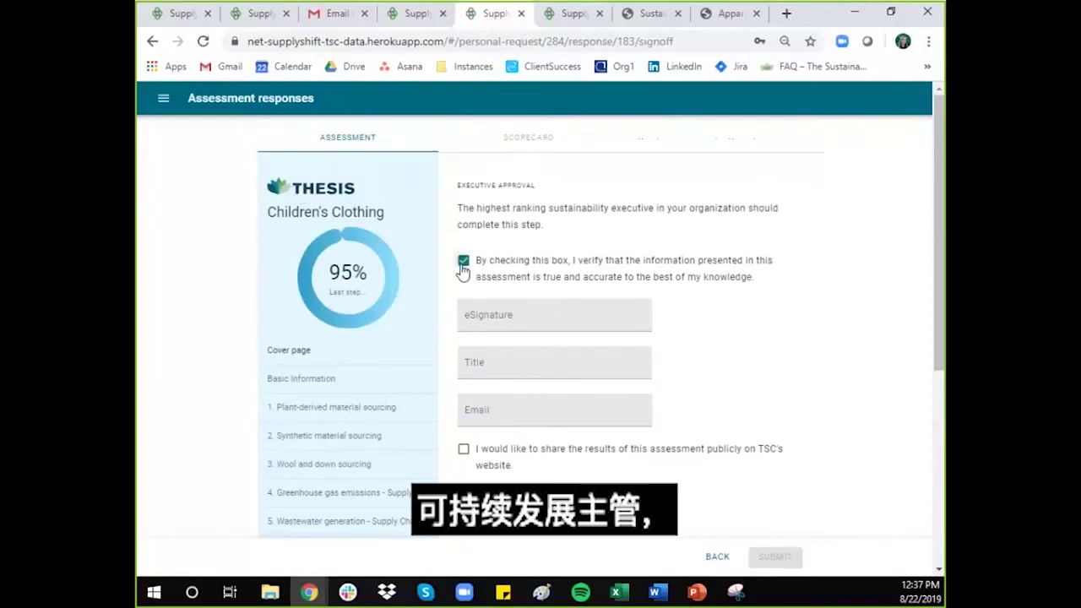
pyautogui.click(488, 314)
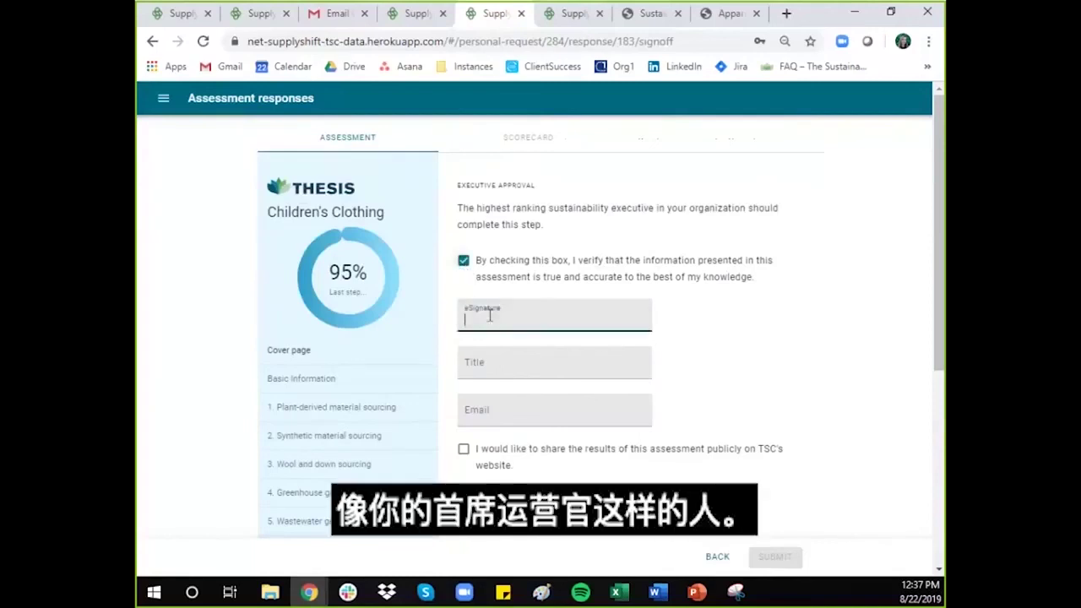
pyautogui.write('Jane Smith')
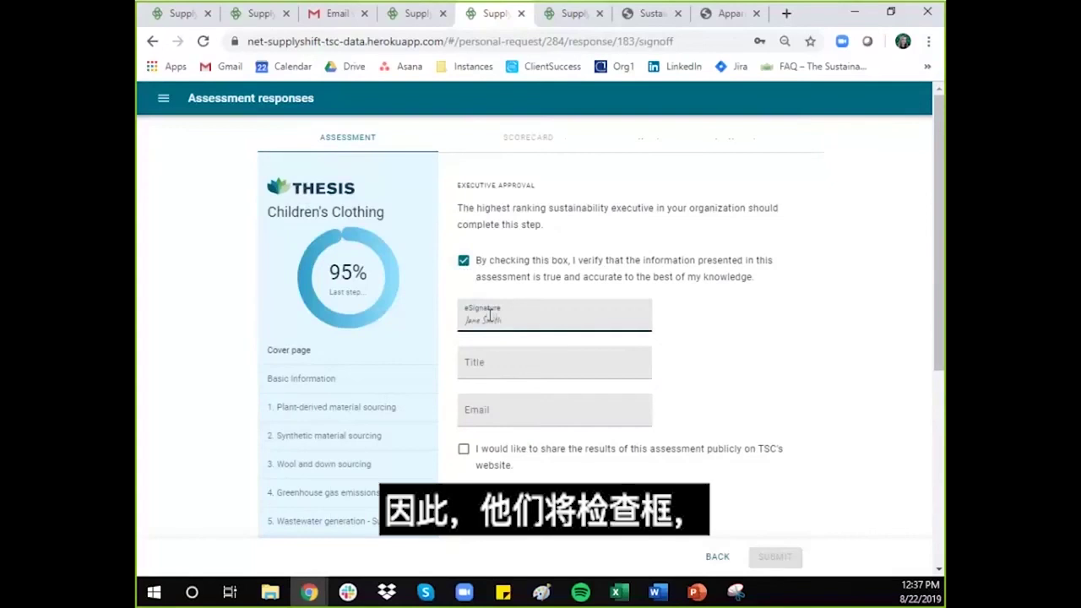
pyautogui.press('Tab')
pyautogui.write('Di')
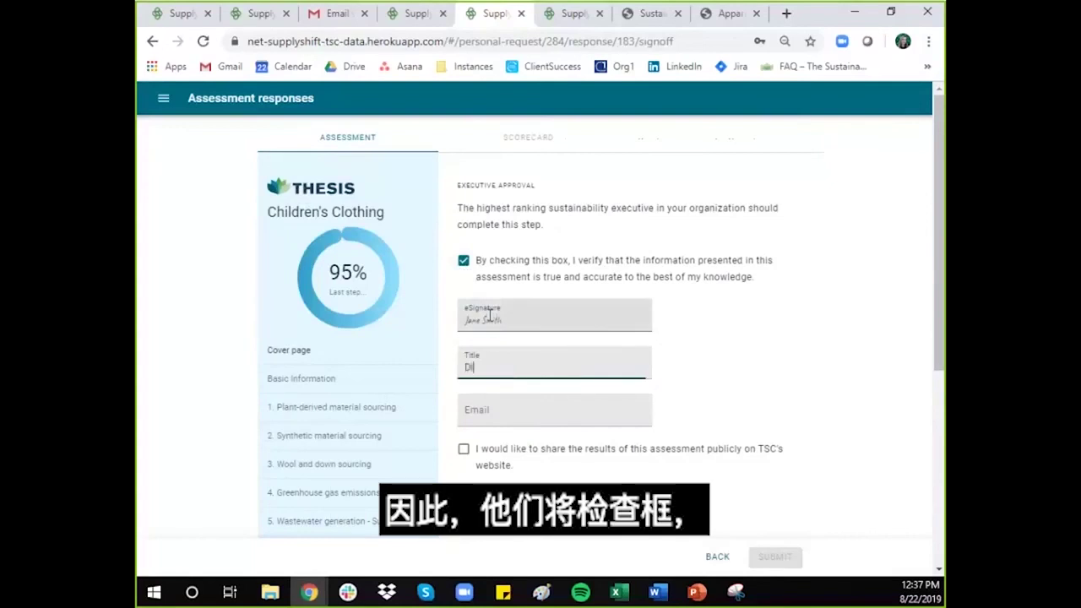
pyautogui.write('rector of S')
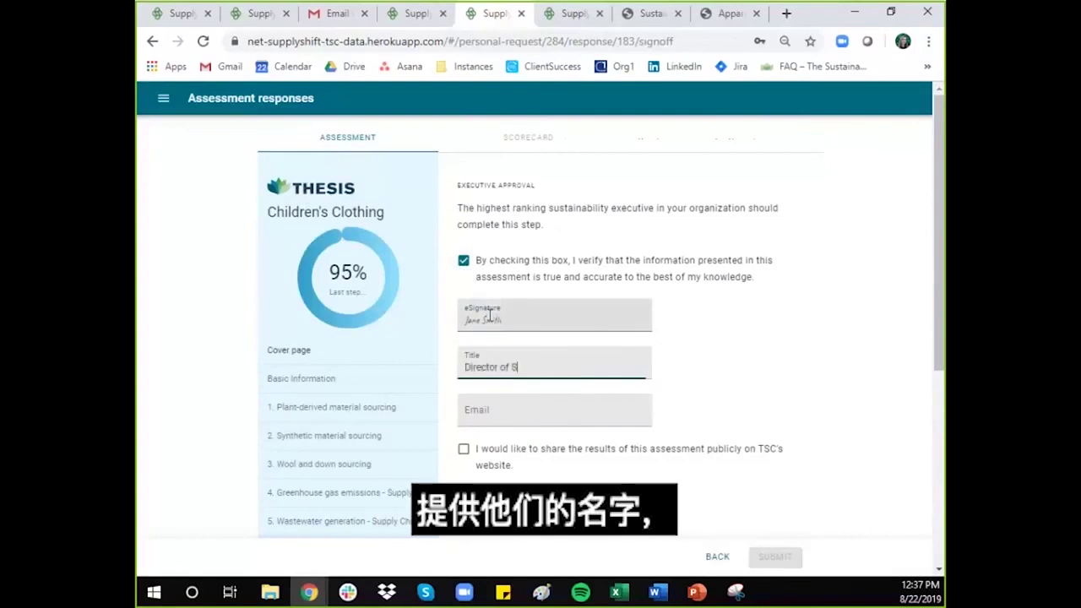
pyautogui.write('ustainability')
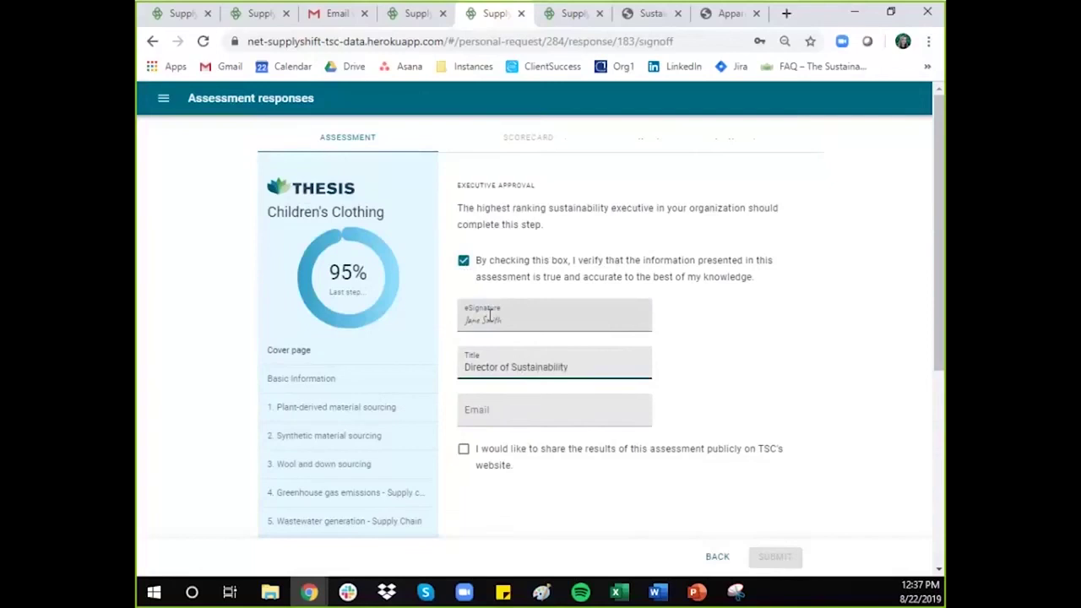
pyautogui.click(484, 412)
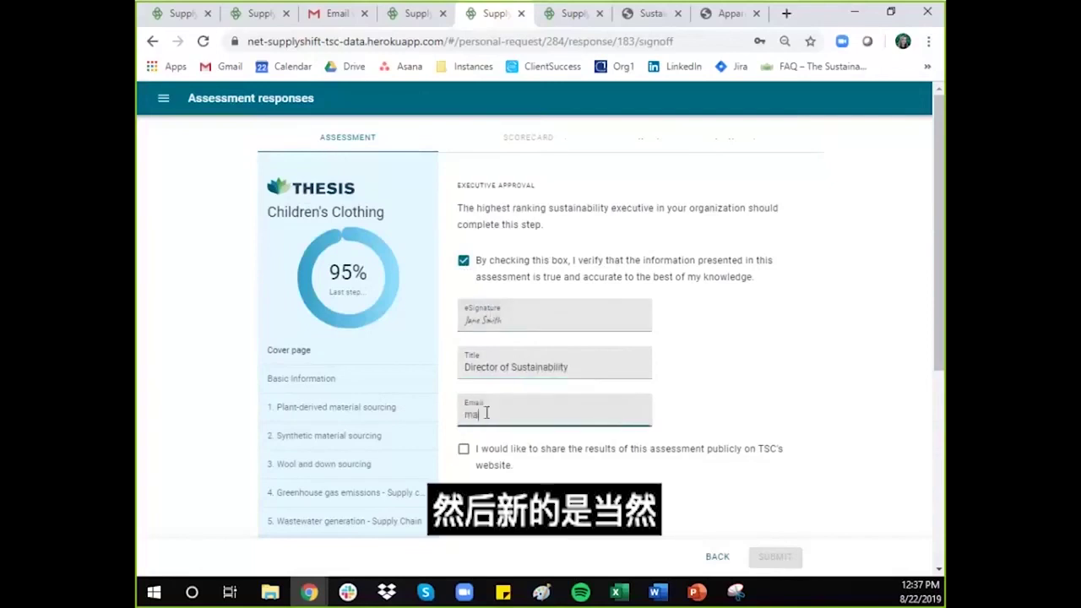
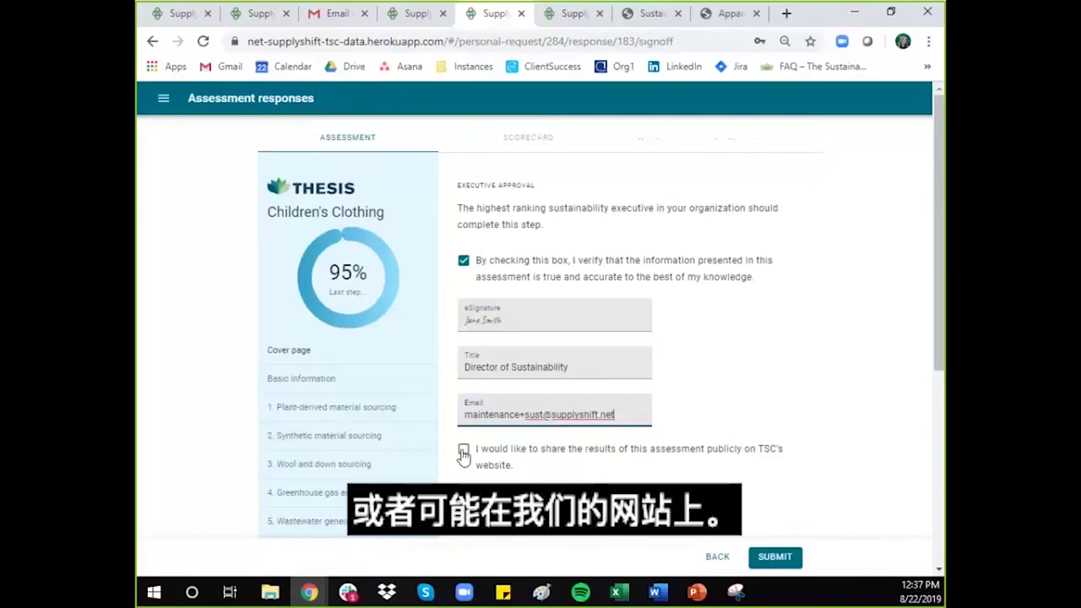
# Step: Agree to share results publicly and attempt submission, which flags the unanswered Water use question
pyautogui.click(463, 454)
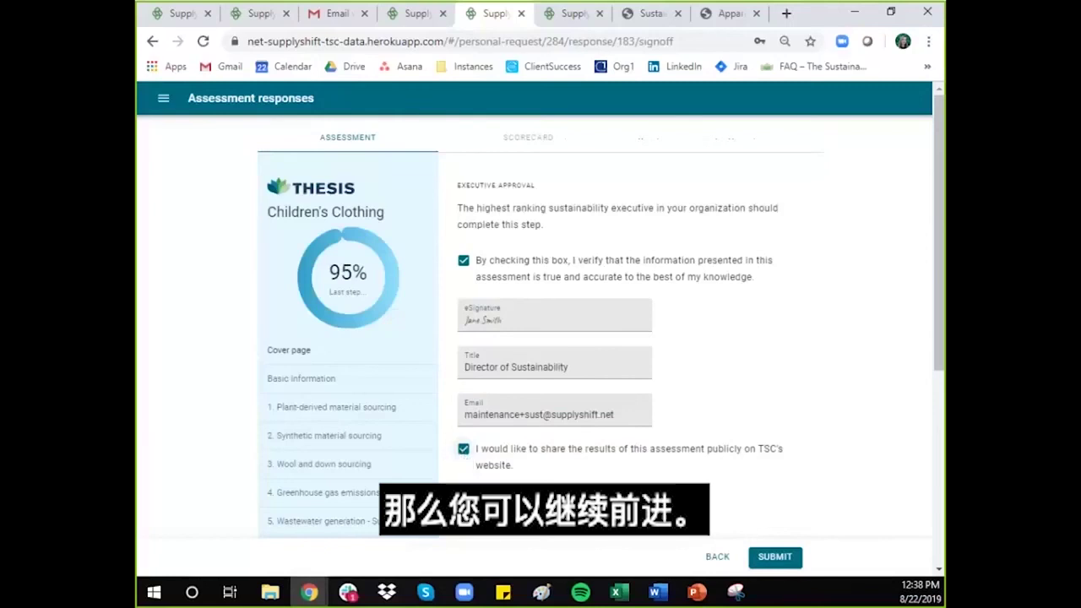
pyautogui.click(774, 558)
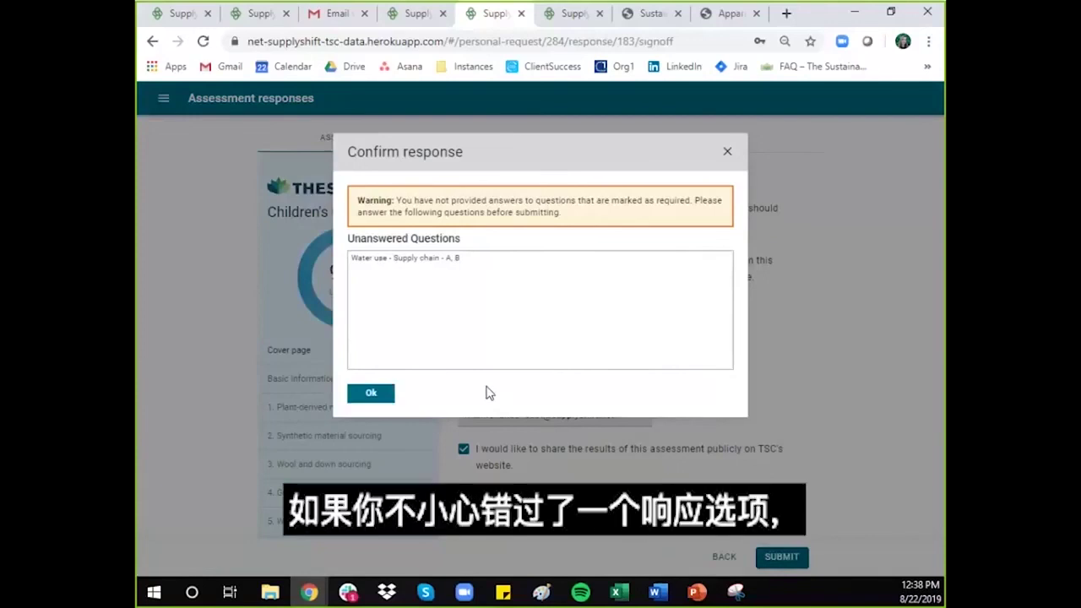
pyautogui.click(407, 267)
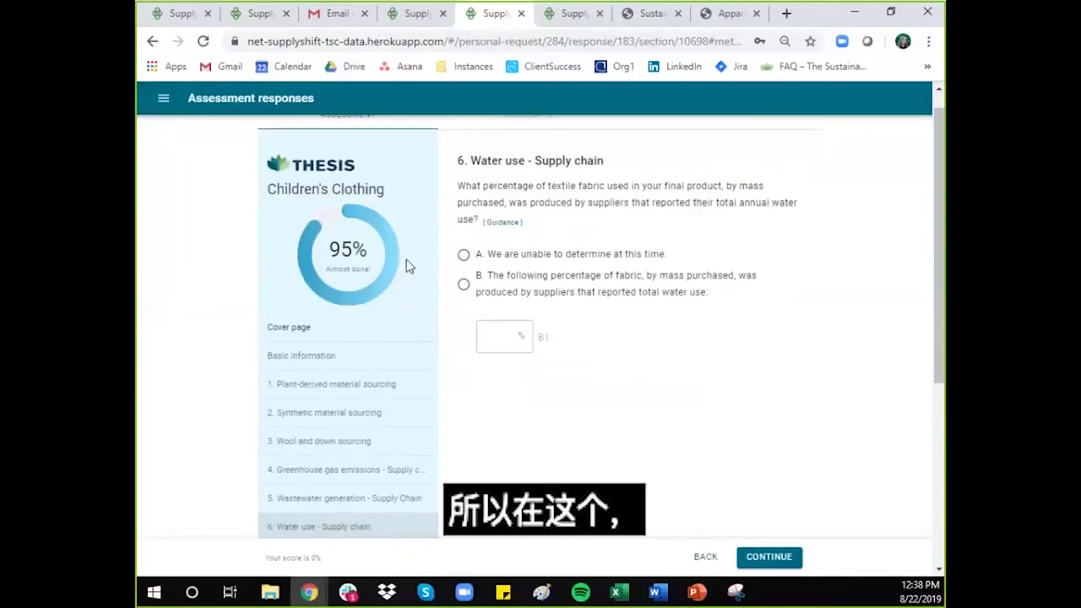
# Step: Answer Water use with option A (cannot be determined) and dismiss the recommendation
pyautogui.scroll(1, 645, 331)
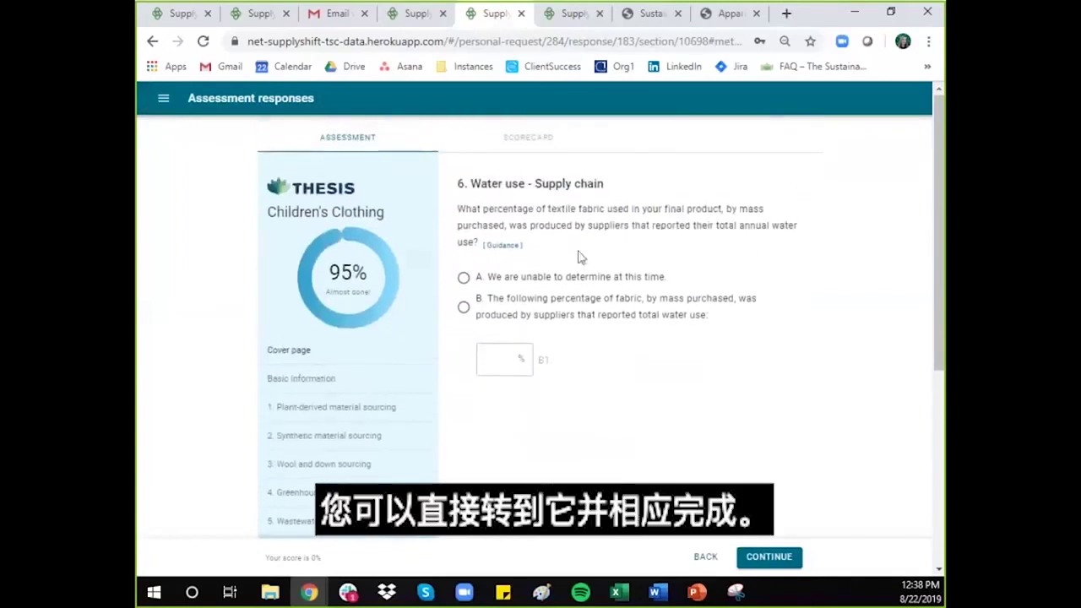
pyautogui.click(464, 280)
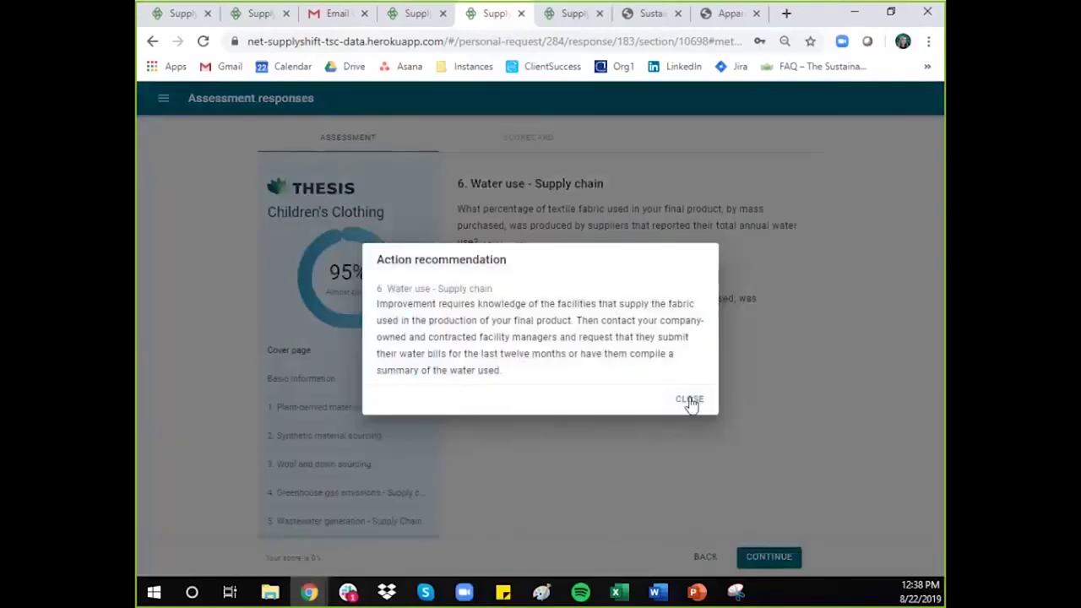
pyautogui.click(688, 400)
pyautogui.click(769, 558)
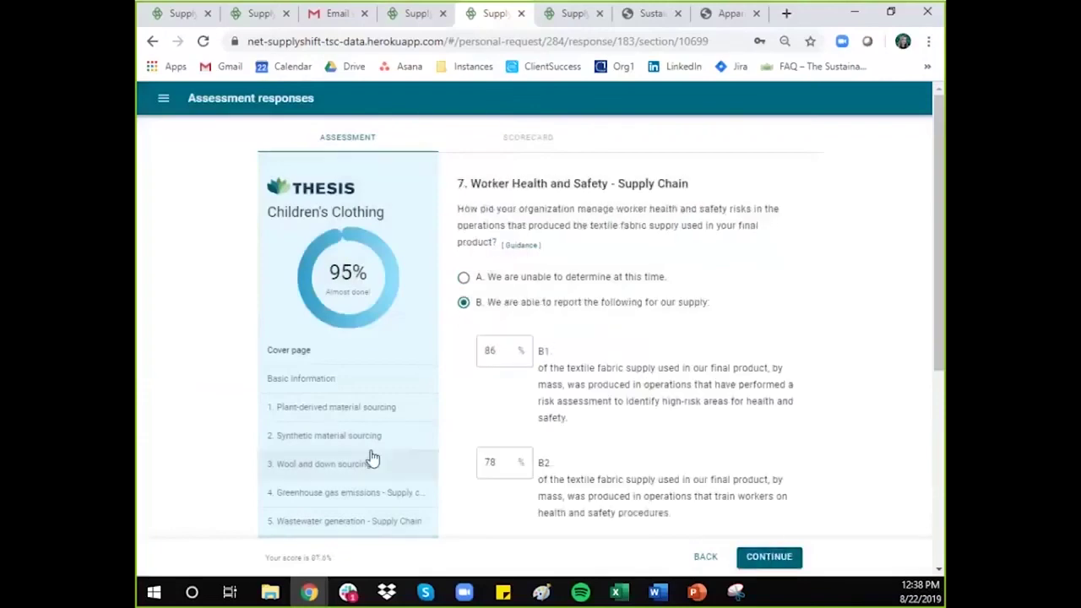
# Step: Return to Executive approval and submit the 95% complete assessment, confirming the submission
pyautogui.scroll(-4, 363, 456)
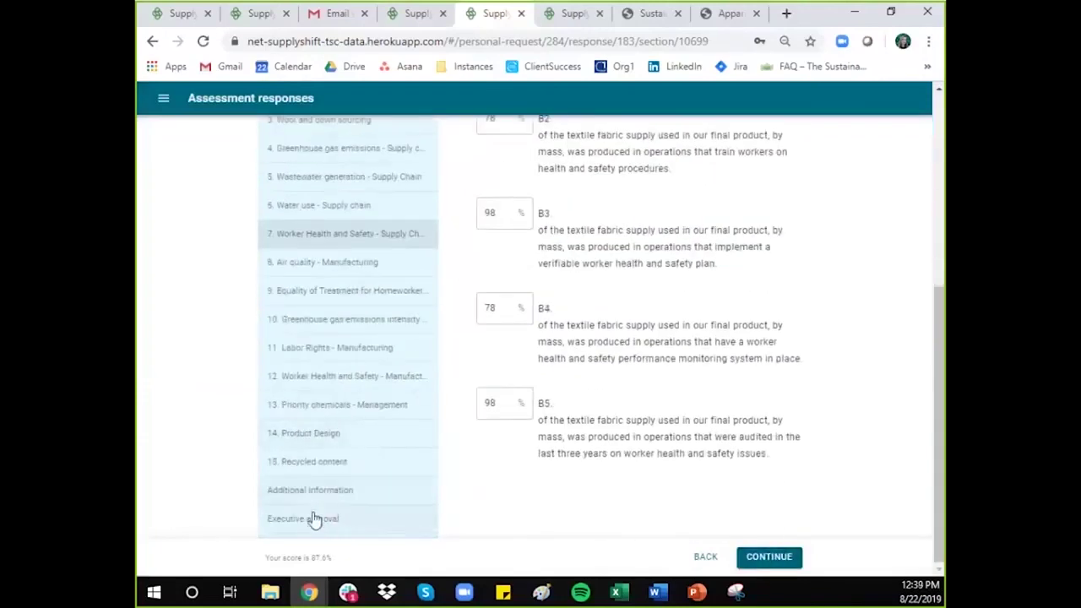
pyautogui.click(313, 519)
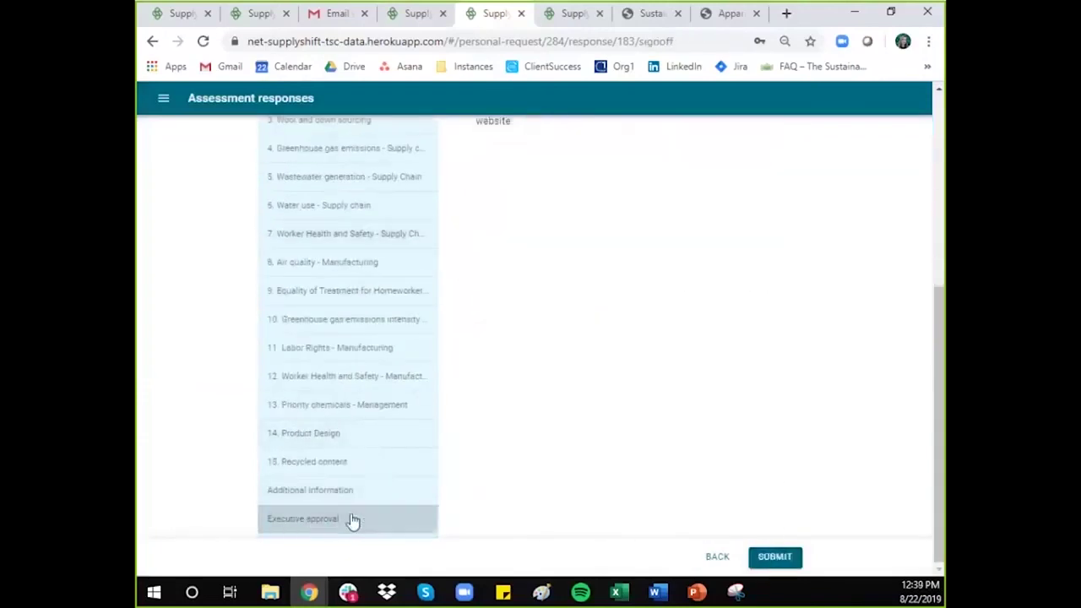
pyautogui.click(776, 556)
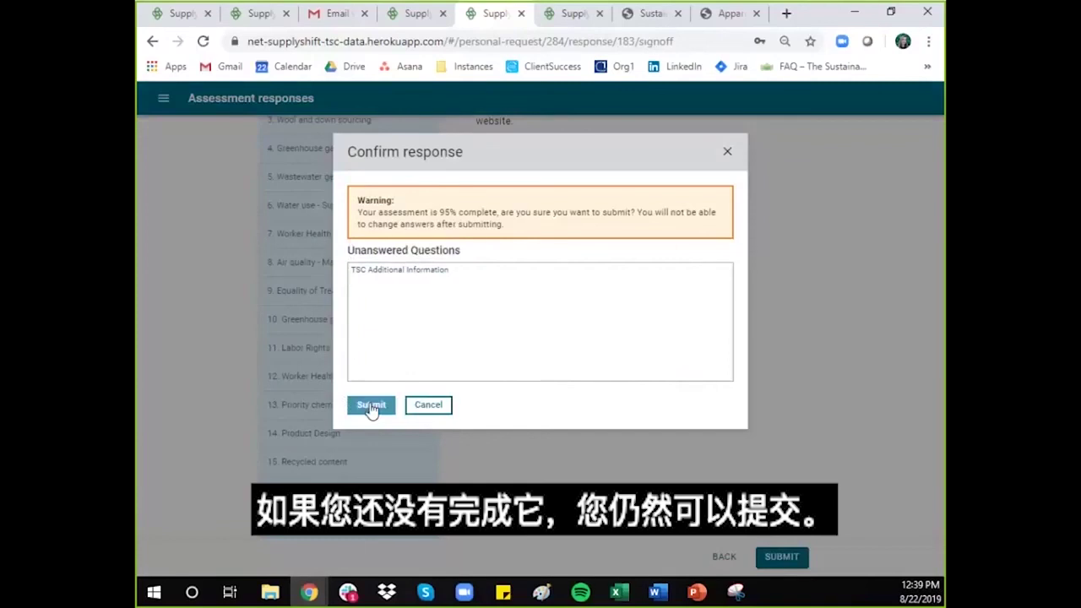
pyautogui.click(371, 407)
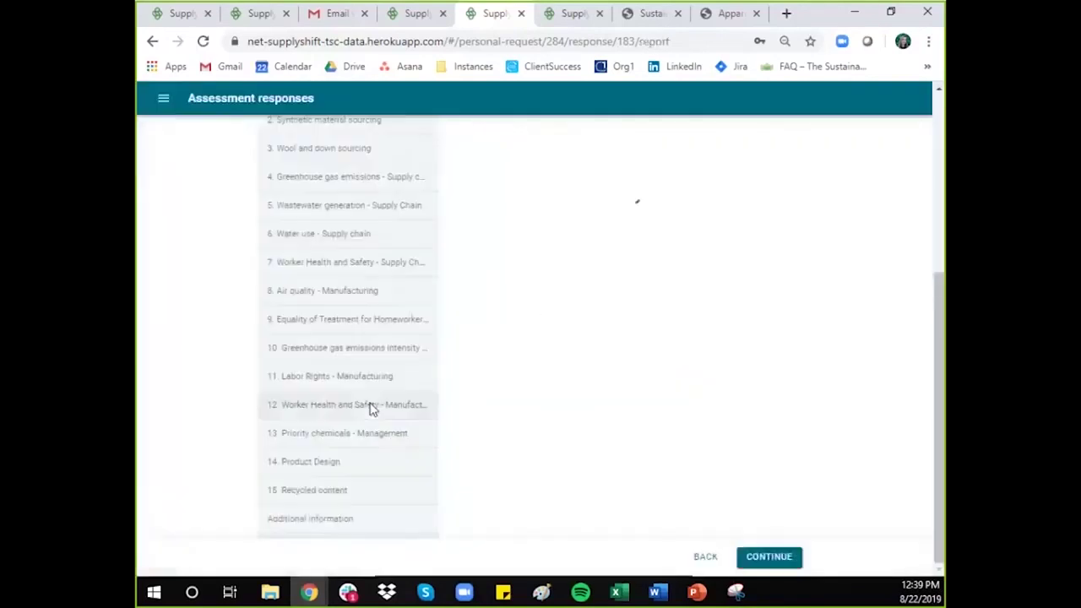
# Step: On the loaded 66% scorecard, open the buyer list showing Walmart, Sam's Club and Sprouts Farmers Market
pyautogui.scroll(4, 673, 374)
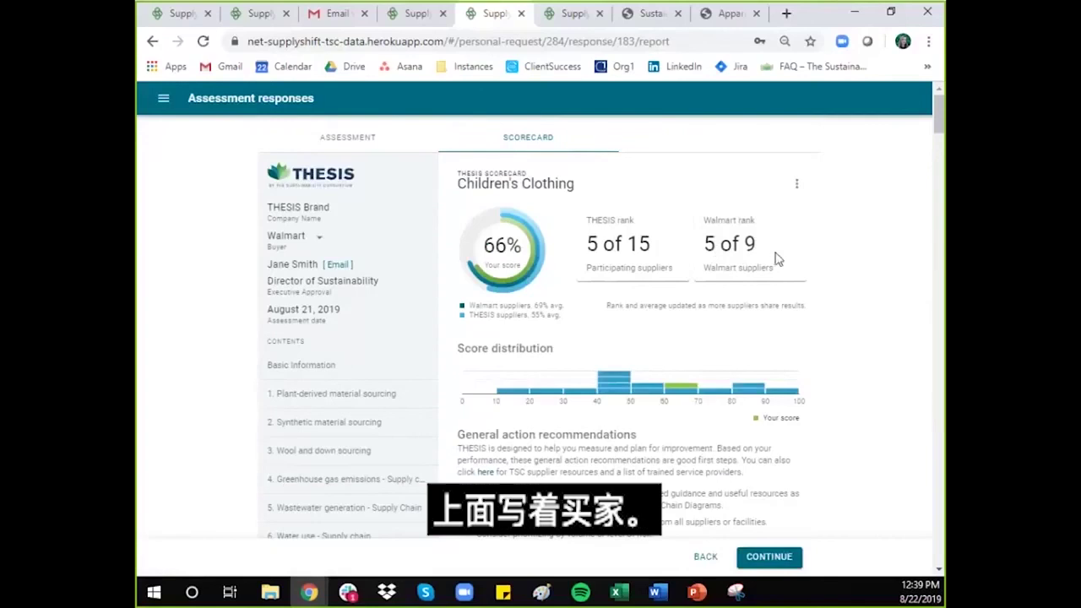
pyautogui.click(317, 242)
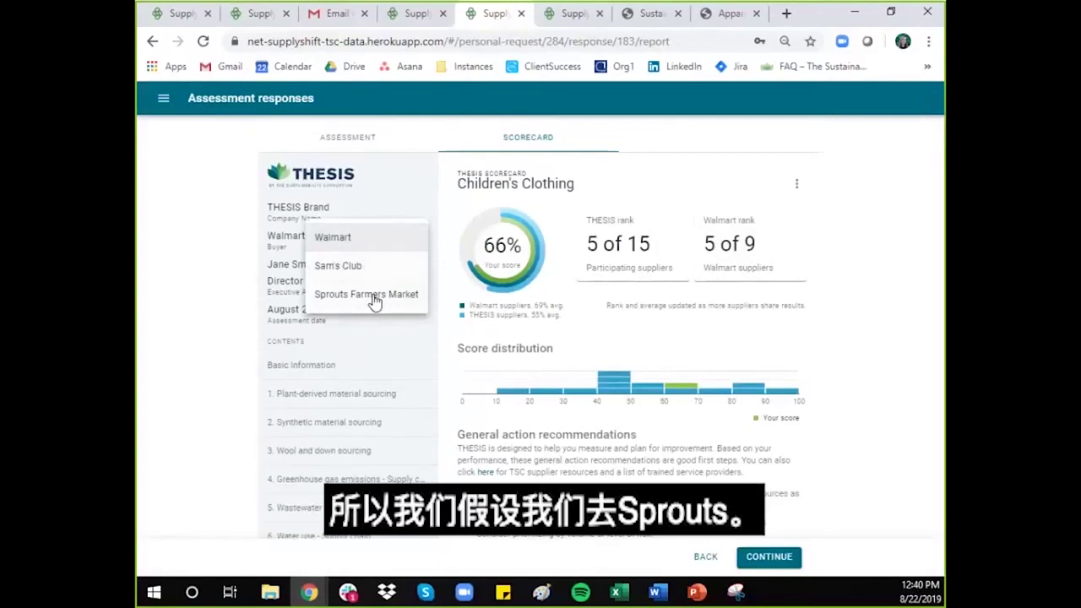
# Step: View the scorecard as Sprouts Farmers Market, dismiss its notice, then switch the buyer back to Walmart
pyautogui.click(375, 296)
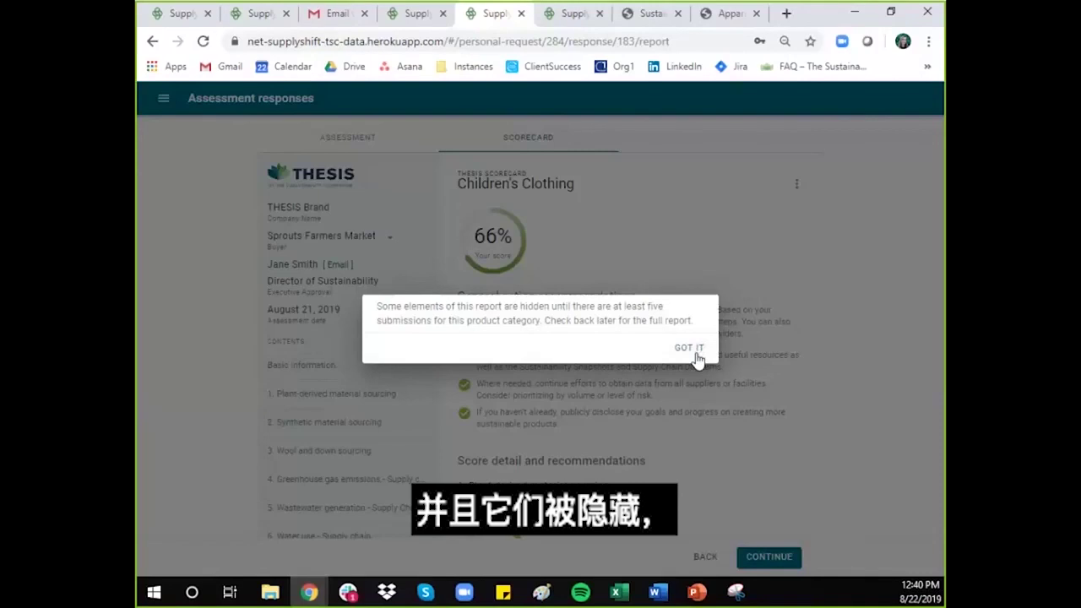
pyautogui.click(696, 350)
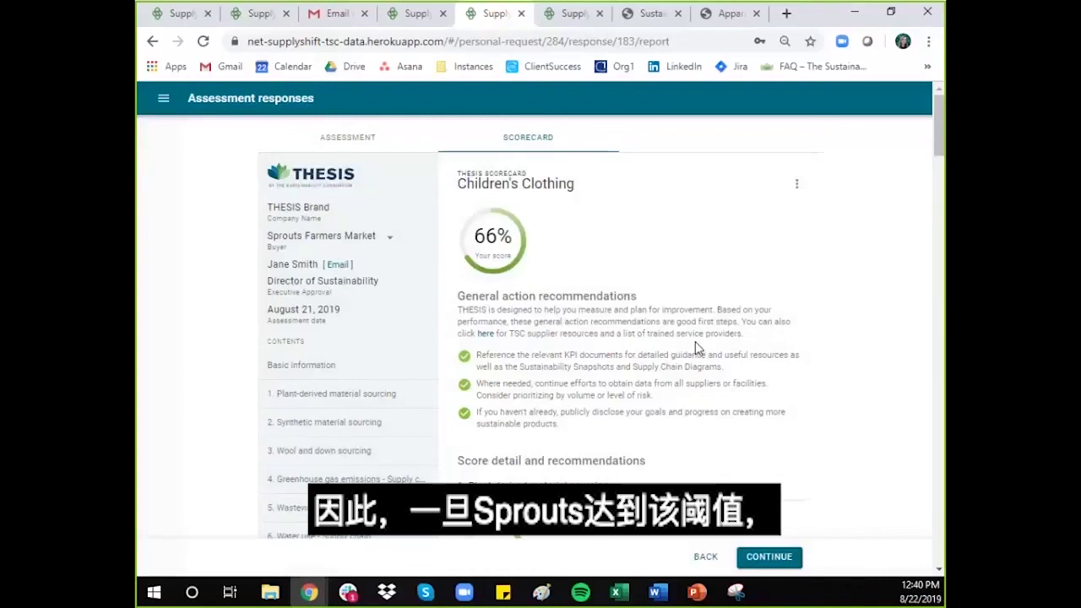
pyautogui.scroll(-3, 695, 350)
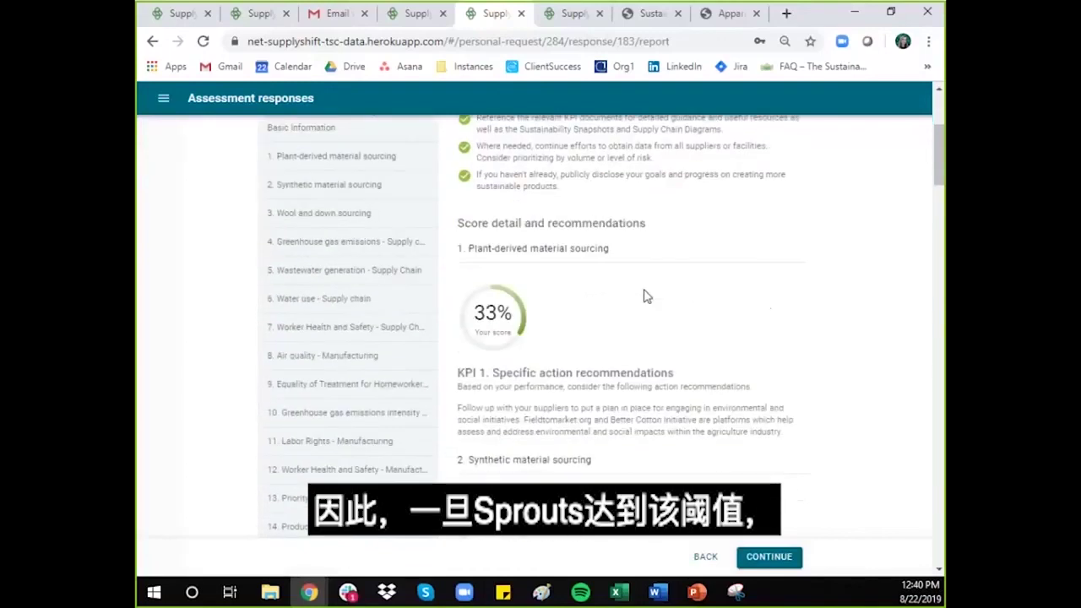
pyautogui.scroll(-2, 644, 295)
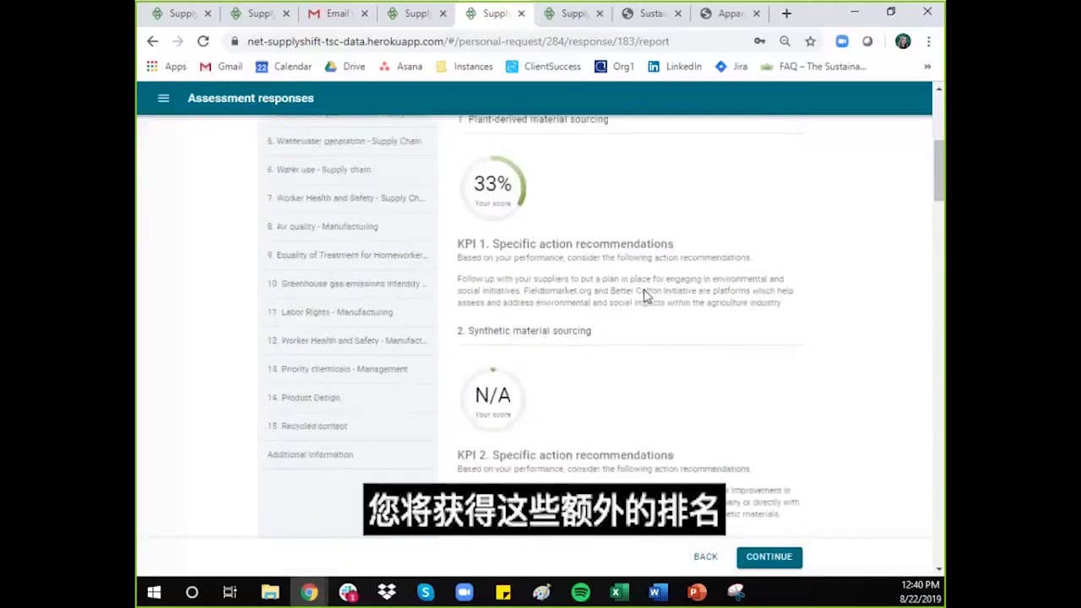
pyautogui.scroll(5, 643, 295)
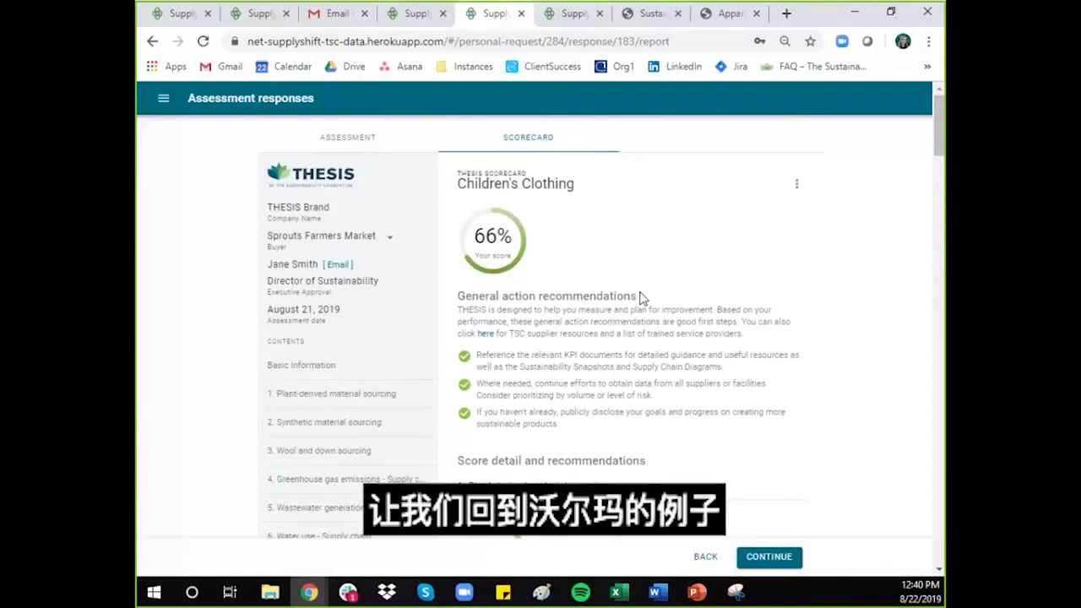
pyautogui.click(391, 238)
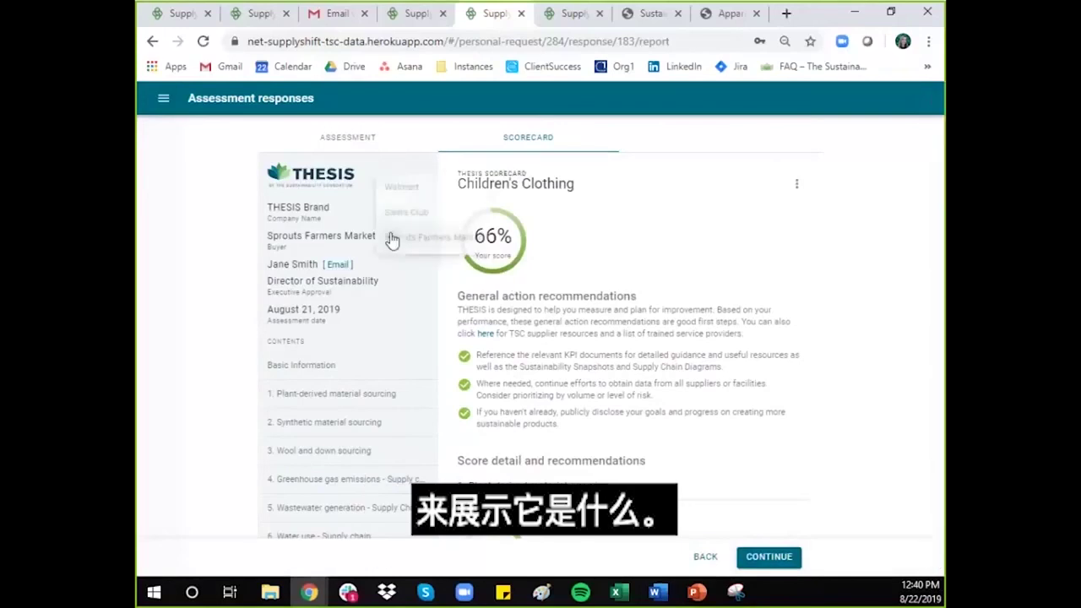
pyautogui.click(417, 181)
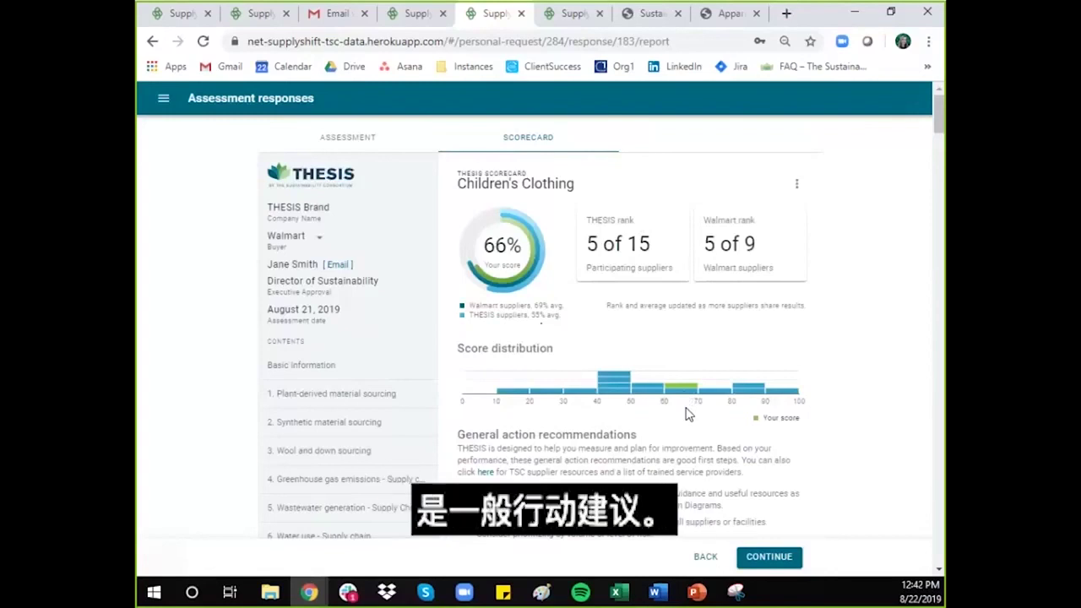
pyautogui.scroll(-3, 686, 414)
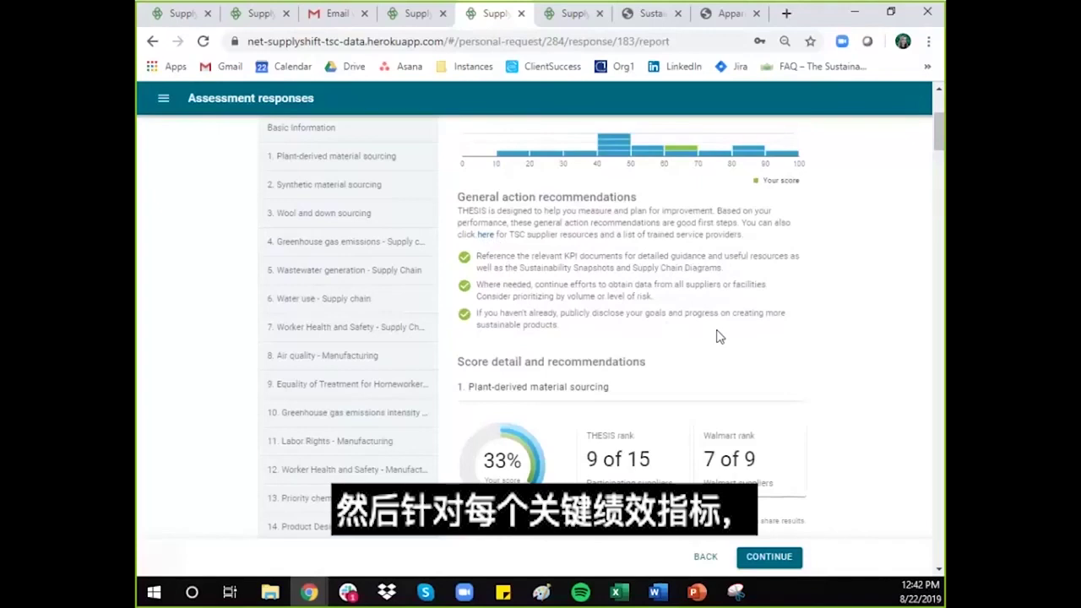
pyautogui.scroll(-2, 716, 336)
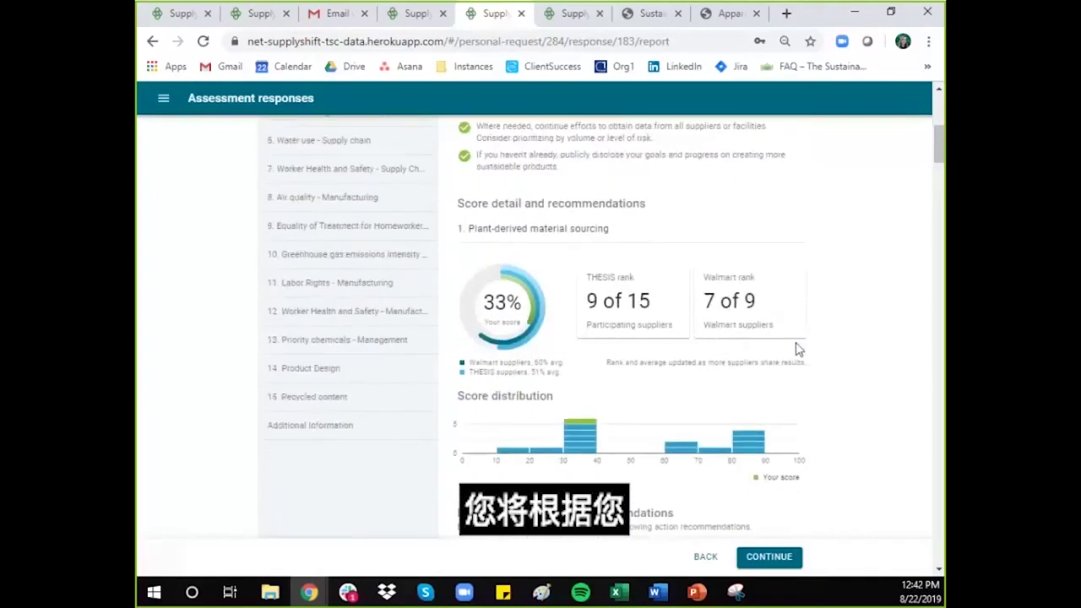
pyautogui.scroll(-1, 798, 346)
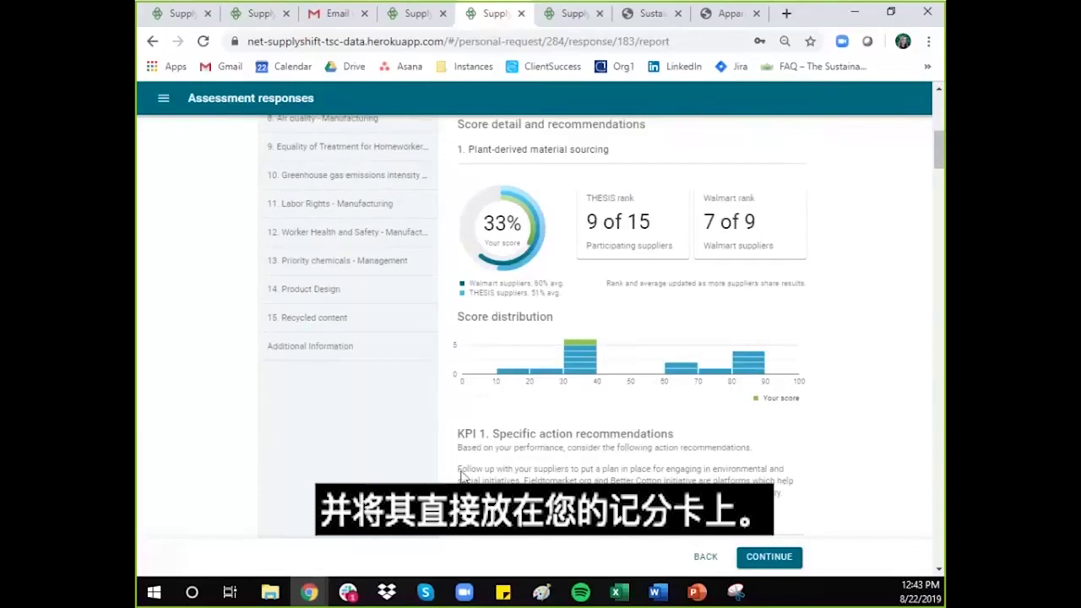
pyautogui.scroll(-2, 550, 459)
pyautogui.scroll(-2, 801, 382)
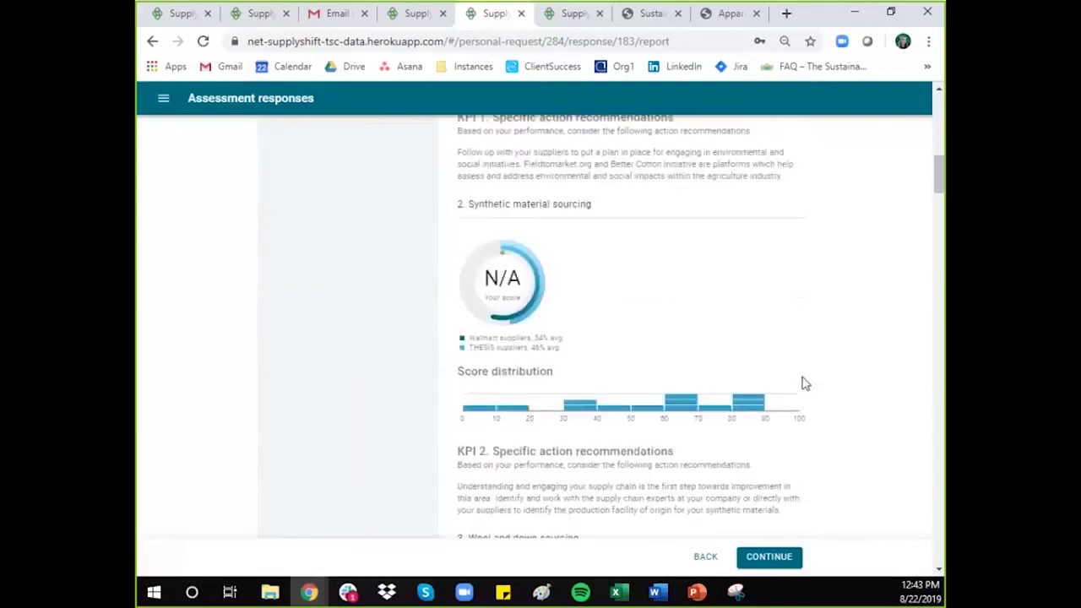
pyautogui.scroll(-3, 805, 384)
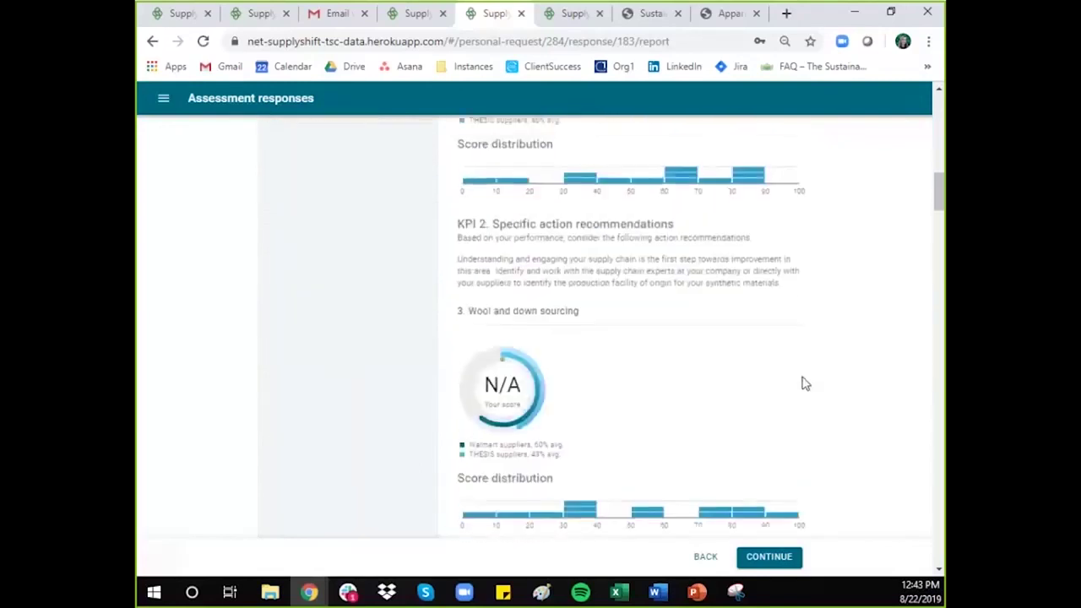
pyautogui.scroll(2, 805, 383)
pyautogui.scroll(8, 805, 384)
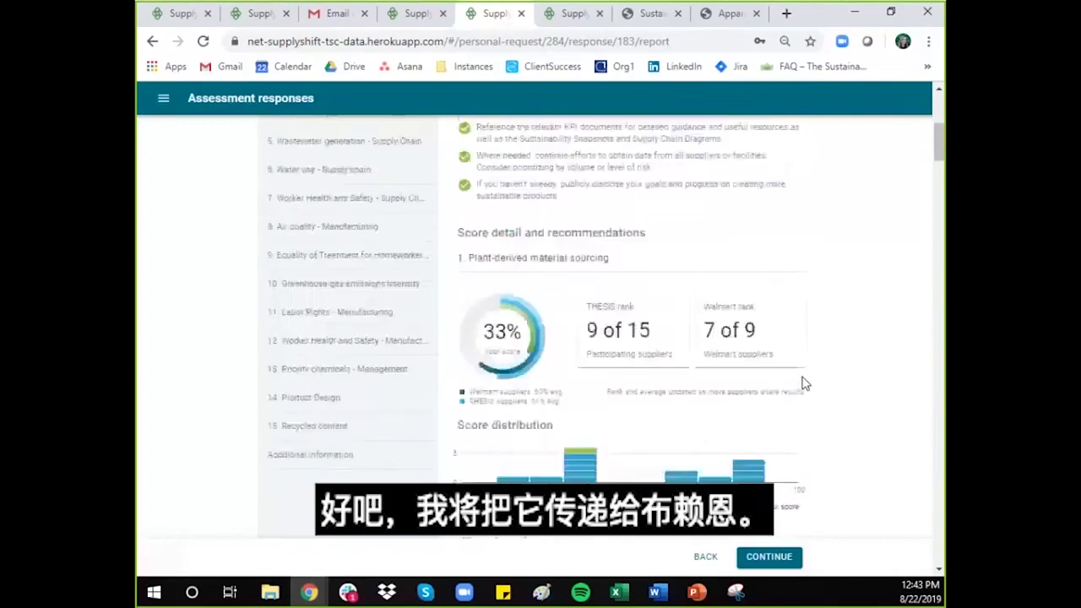
pyautogui.scroll(3, 805, 384)
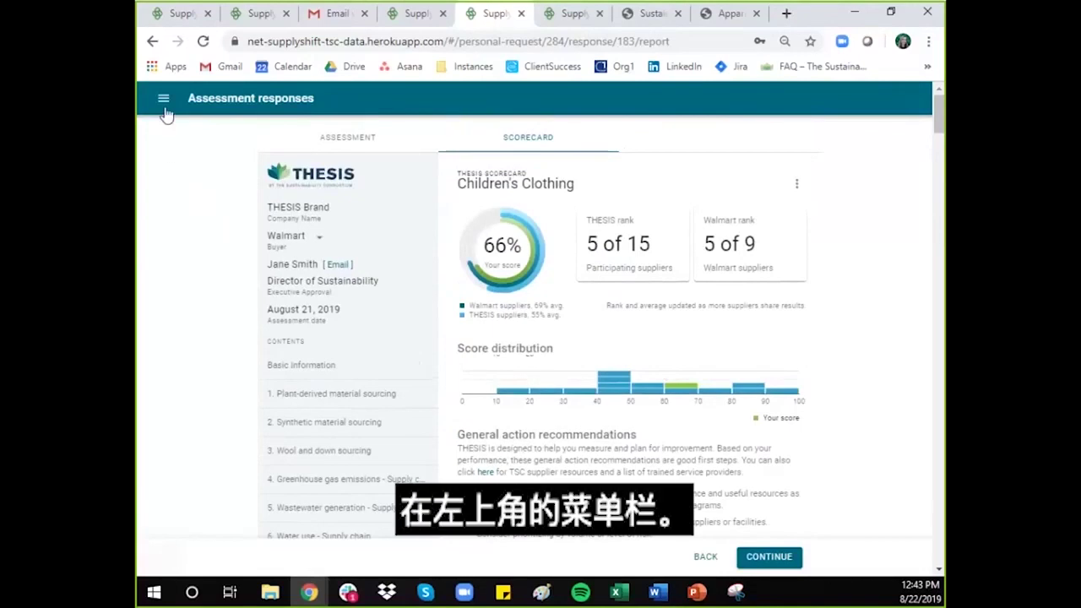
# Step: Open the Settings page from the side navigation menu to reach My Account credentials
pyautogui.click(165, 108)
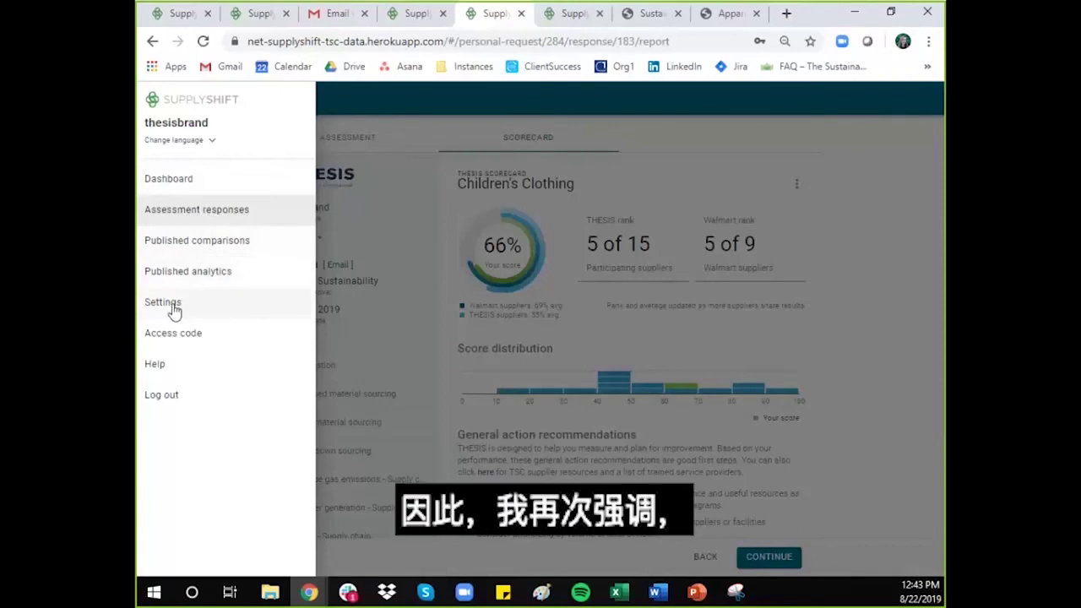
pyautogui.click(172, 308)
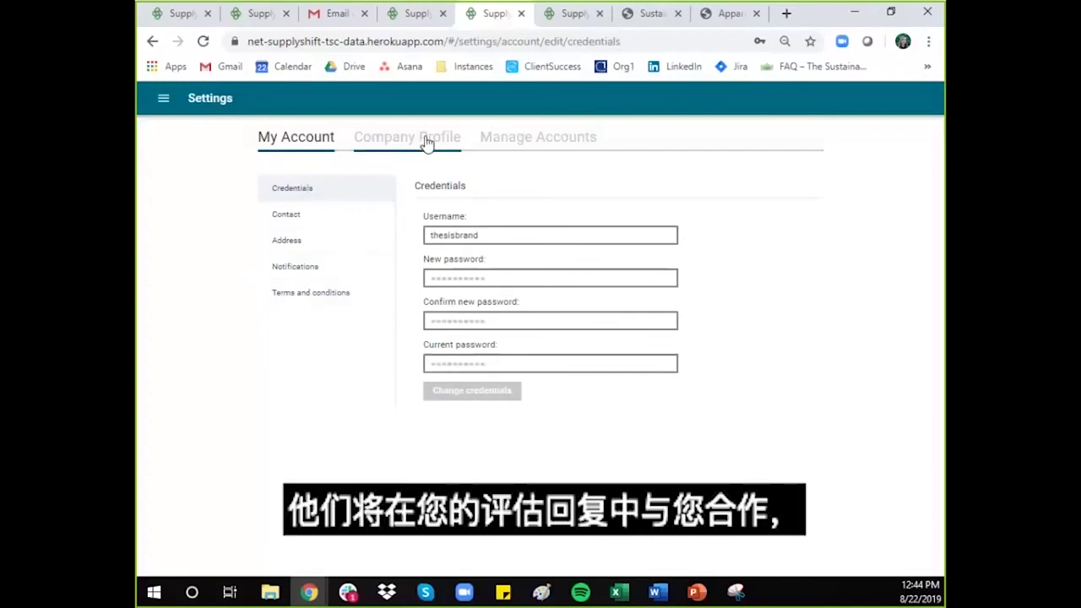
# Step: Under Manage Accounts, open the Add Account dialog for a new company user
pyautogui.click(531, 147)
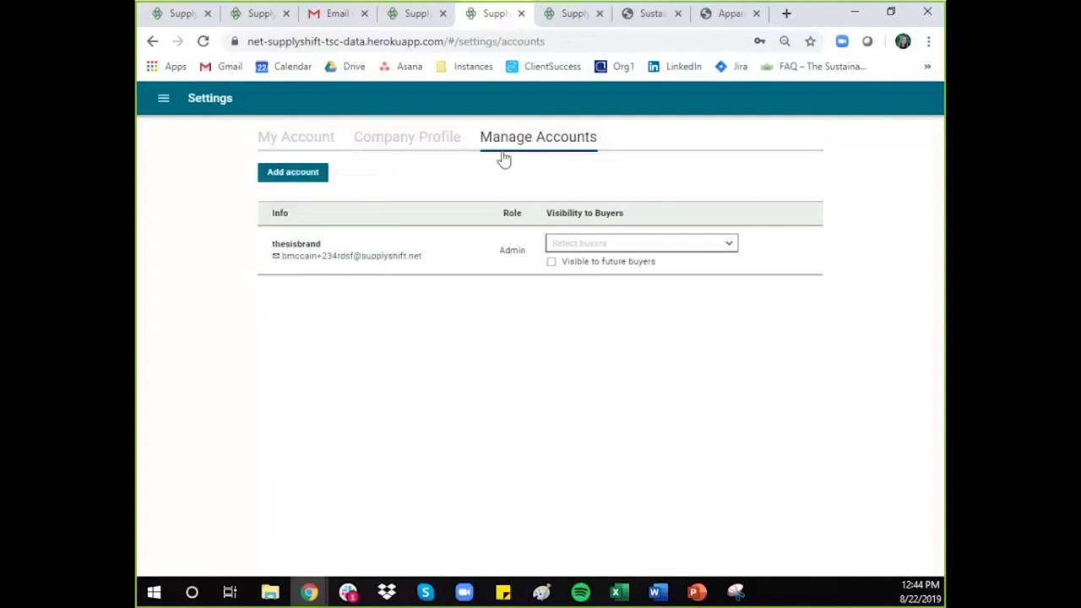
pyautogui.click(317, 180)
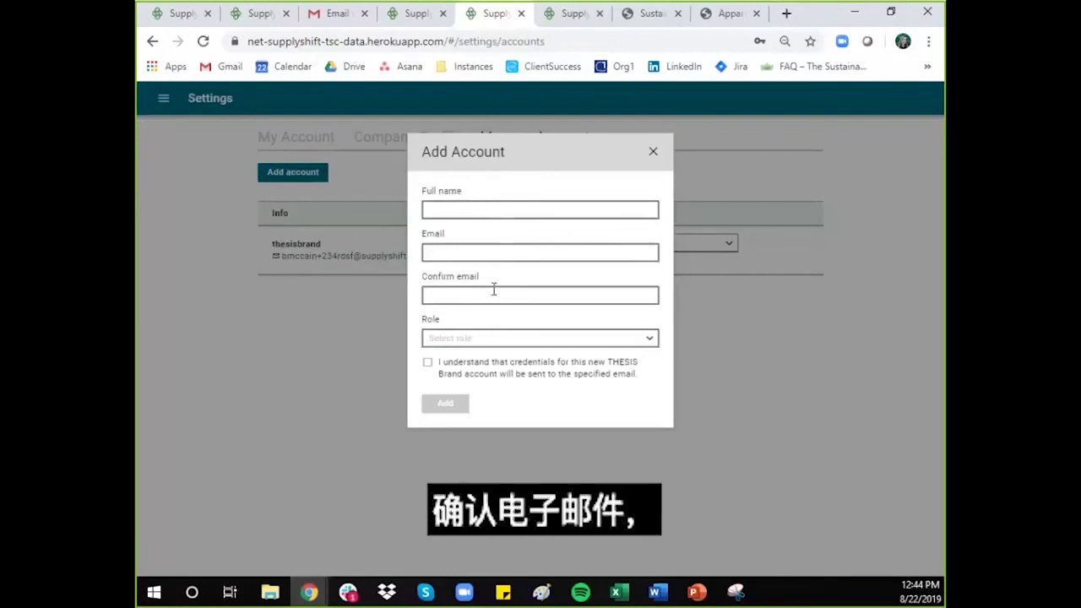
# Step: Review the User, Admin, Answerer and View only roles unselected, then tick the credentials-by-email acknowledgement
pyautogui.click(651, 340)
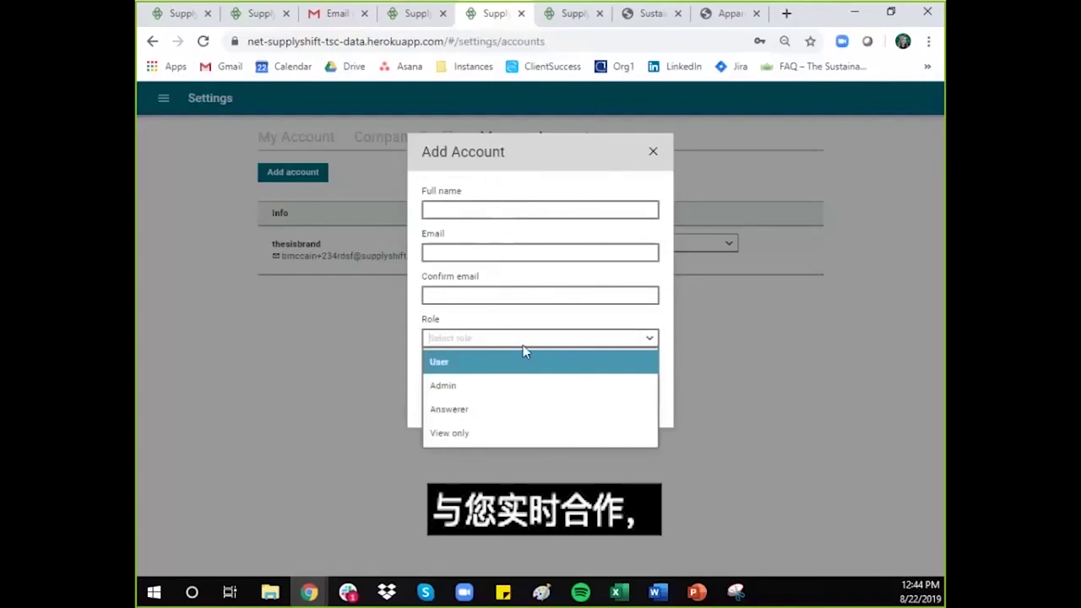
pyautogui.moveTo(459, 365)
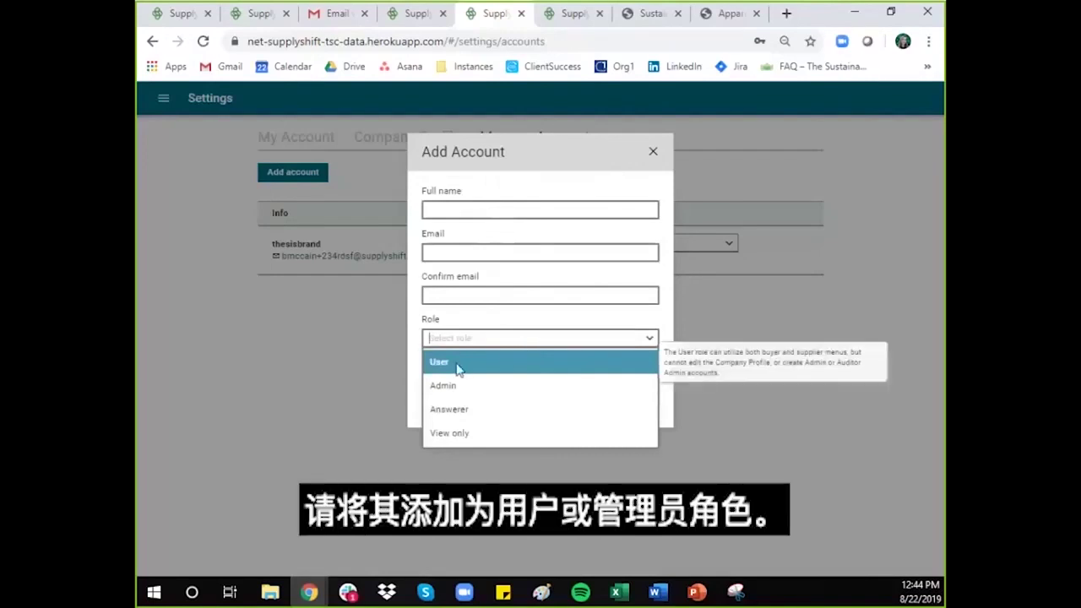
pyautogui.moveTo(464, 391)
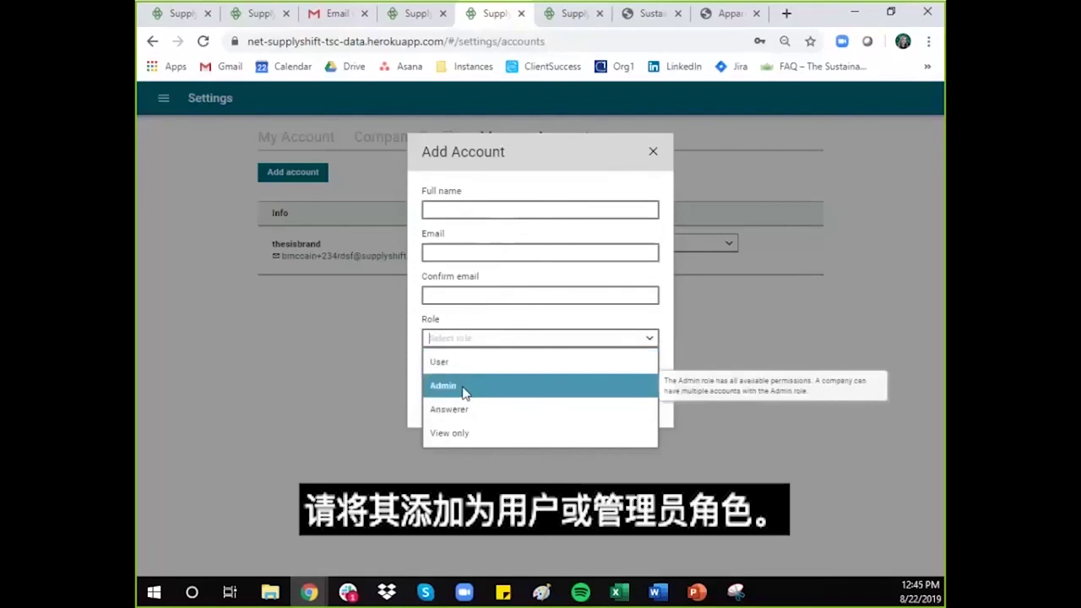
pyautogui.click(494, 327)
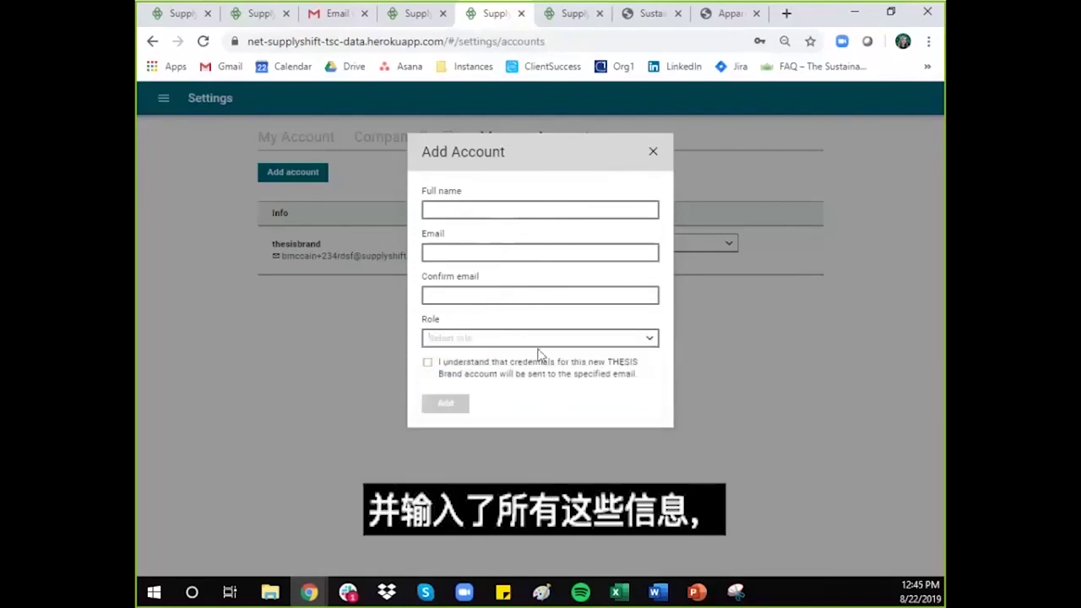
pyautogui.click(428, 363)
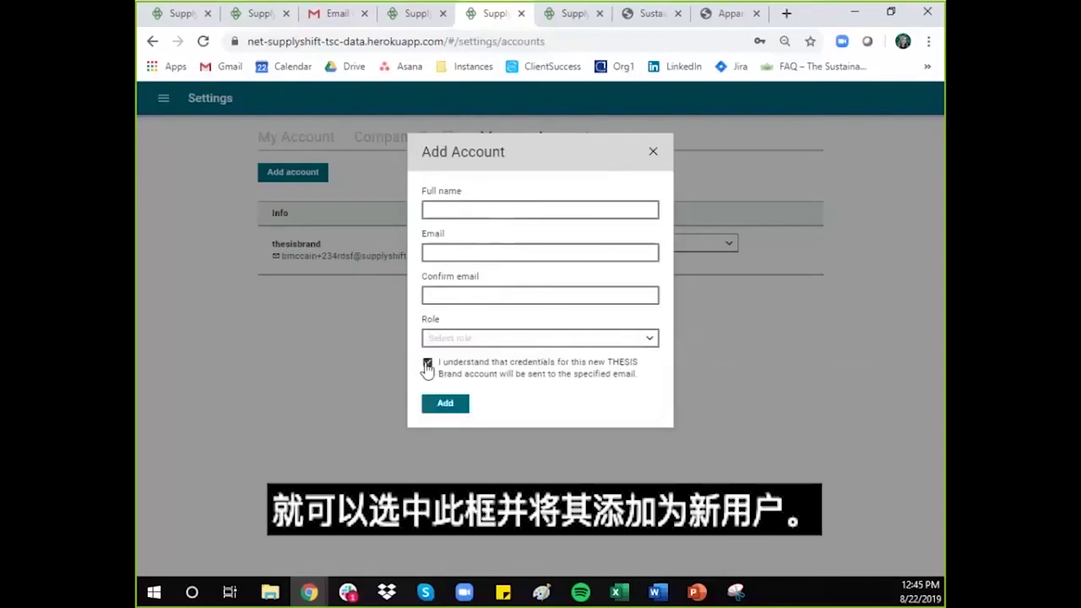